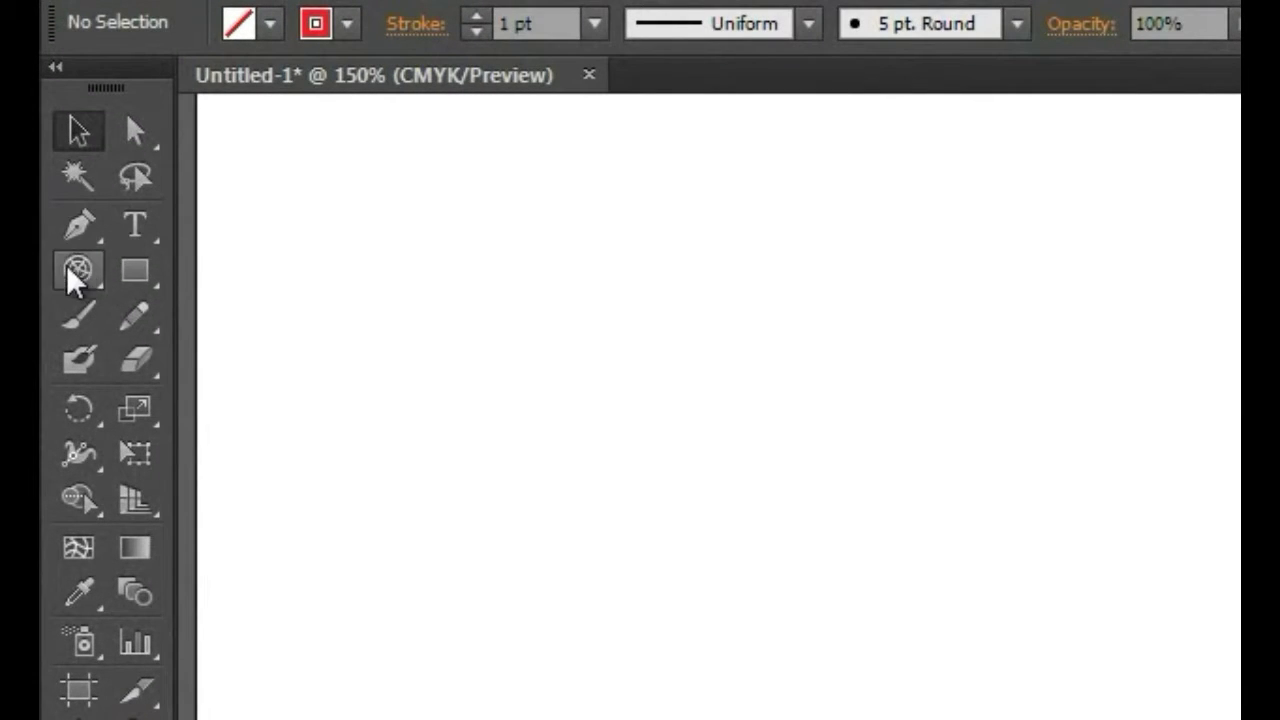
Display the Line Segment flyout with its Arc, Spiral, Rectangular Grid and Polar Grid tools.
drag(78, 272, 315, 275)
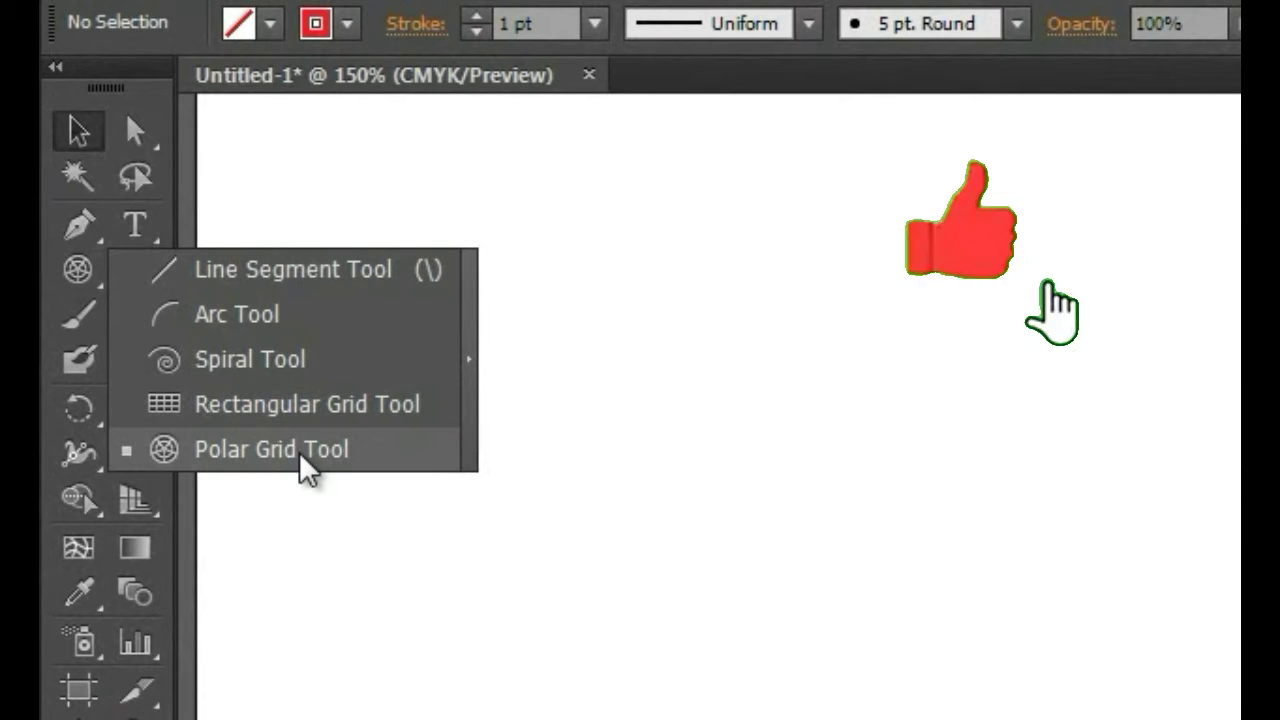
click(566, 343)
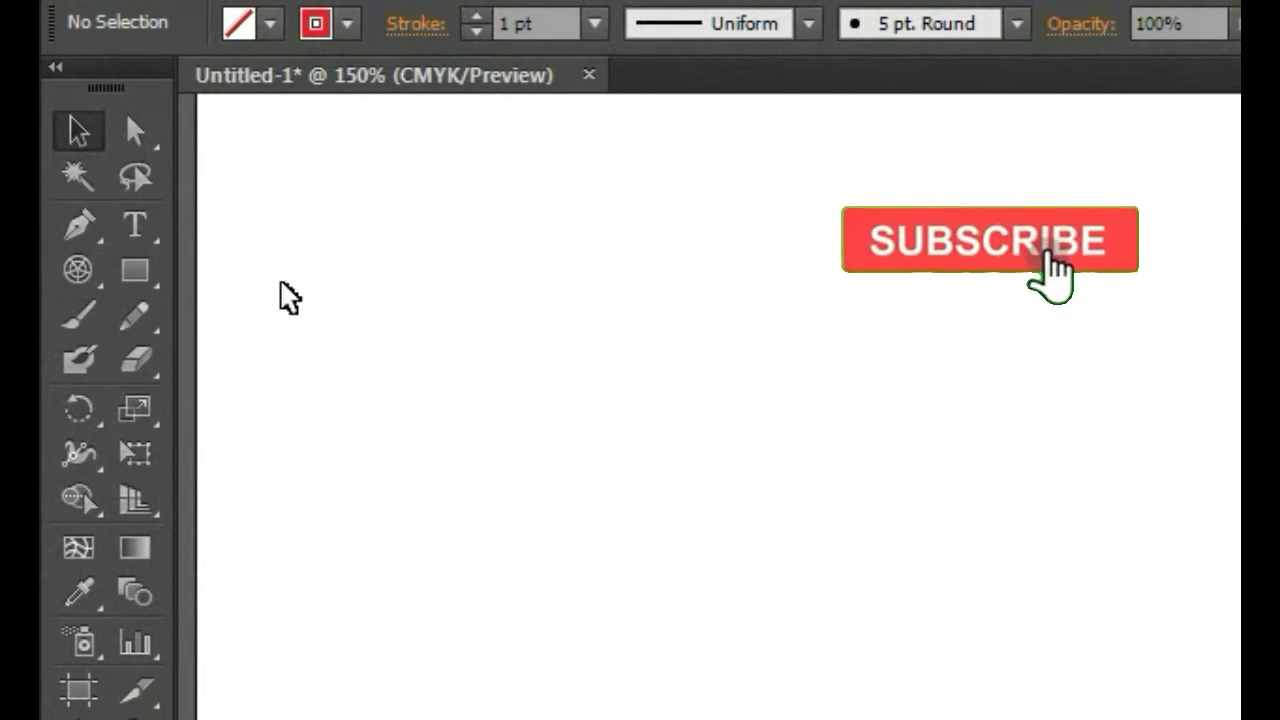
click(135, 224)
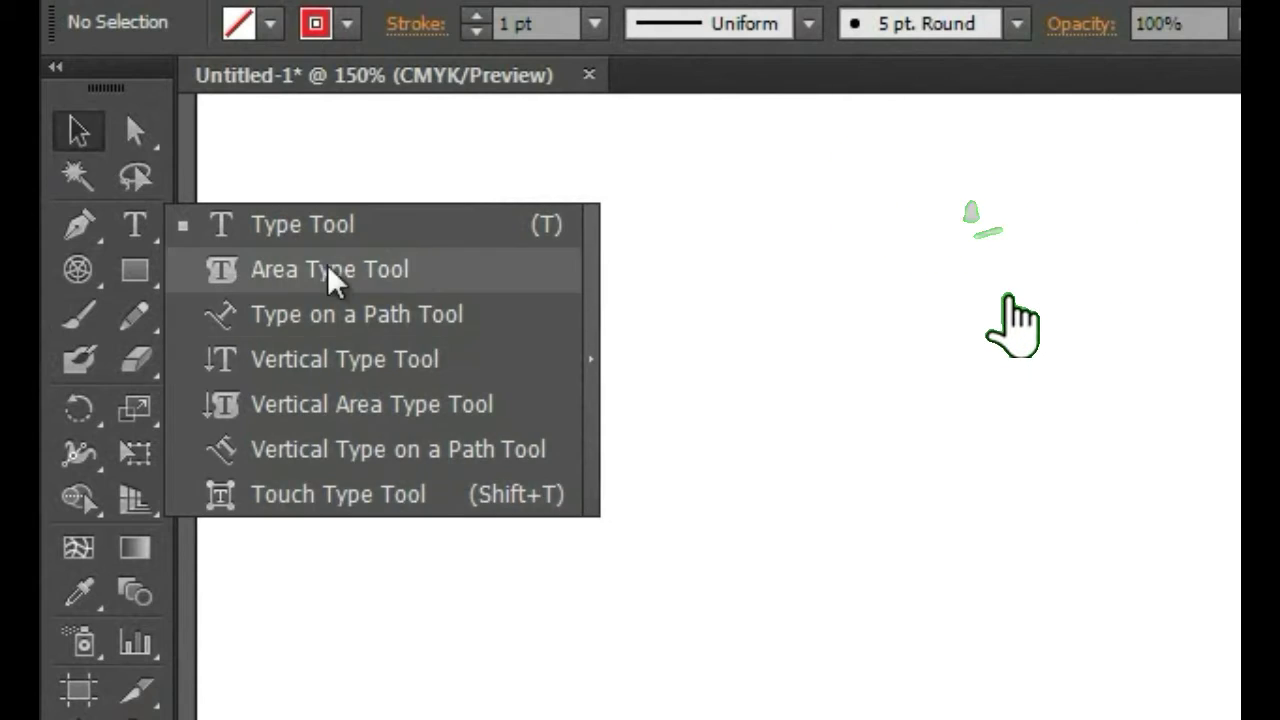
click(80, 271)
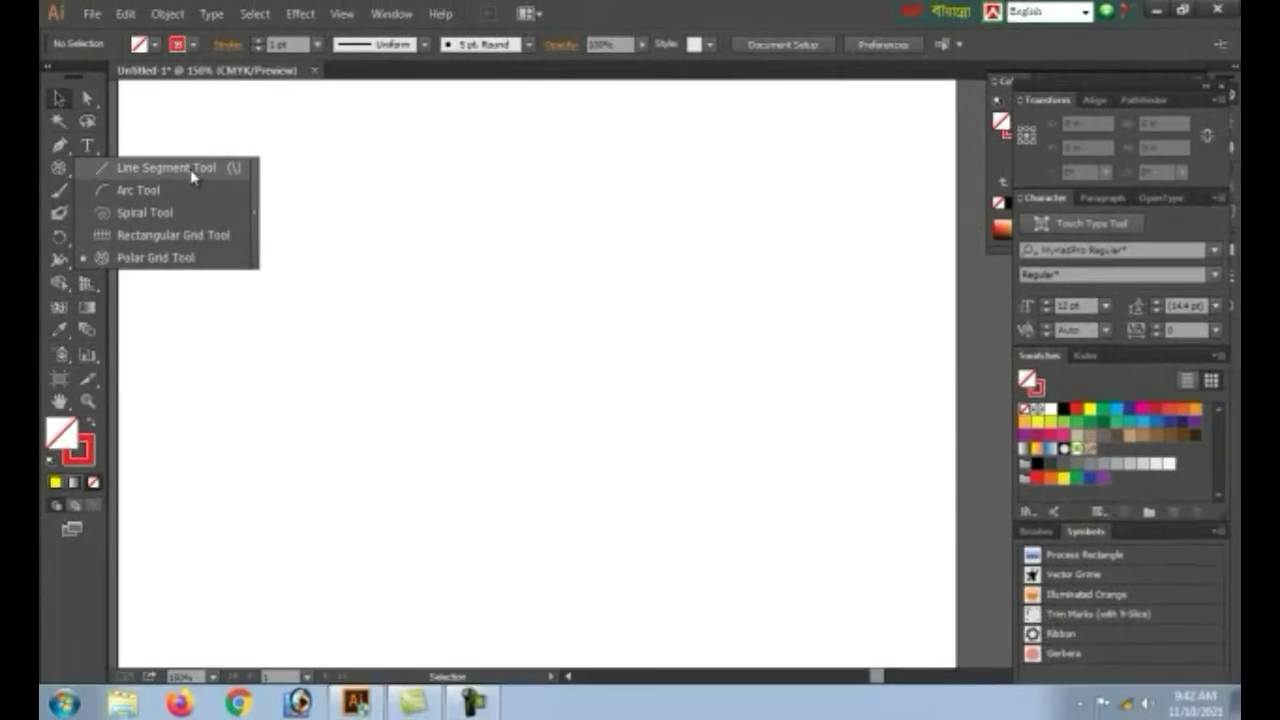
Draw a Shift-constrained horizontal line and give it an 8 pt stroke.
click(190, 168)
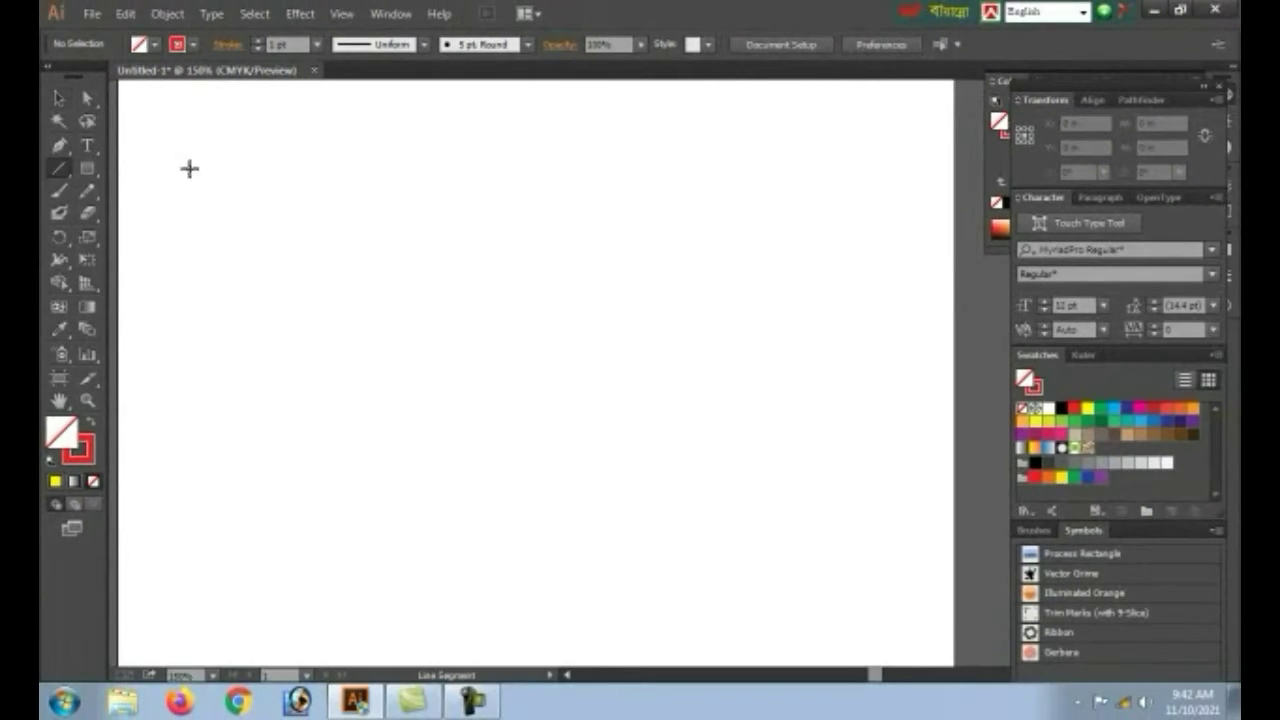
mouse_move(254, 265)
mouse_down()
mouse_move(508, 334)
mouse_move(520, 320)
mouse_up()
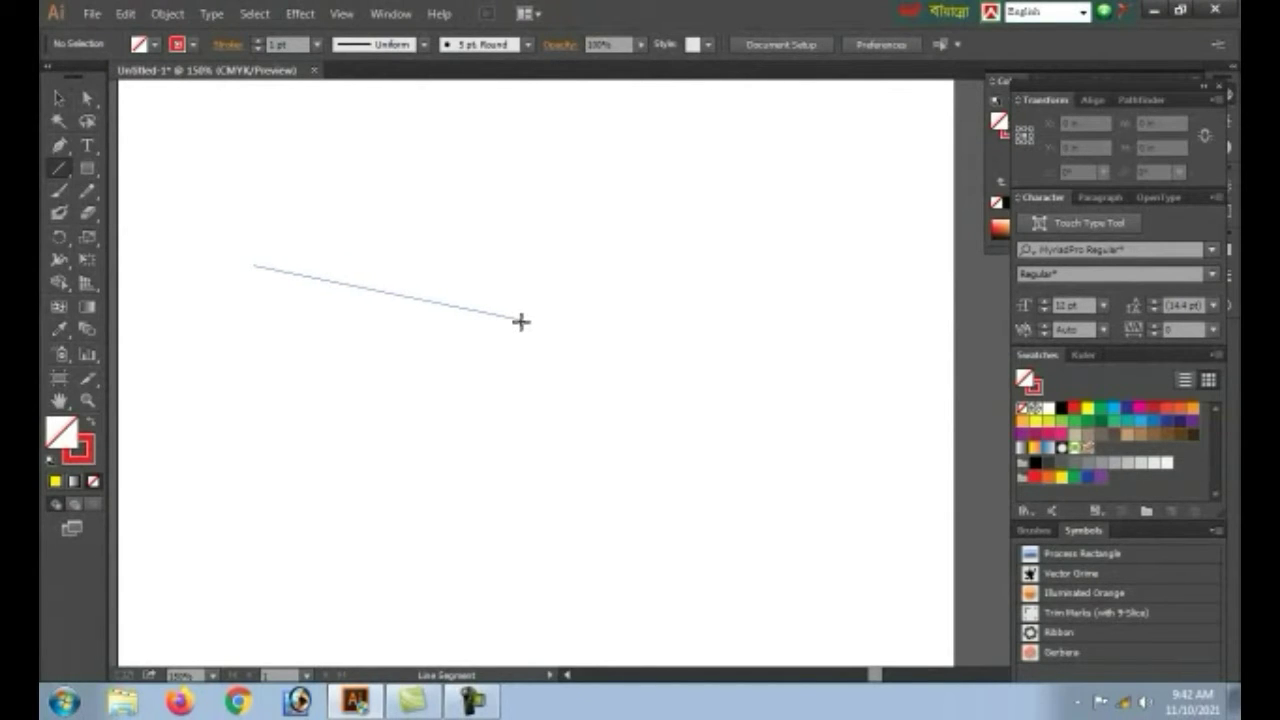
mouse_move(520, 321)
mouse_down()
mouse_move(529, 275)
mouse_move(563, 278)
mouse_move(414, 281)
mouse_move(503, 280)
mouse_up()
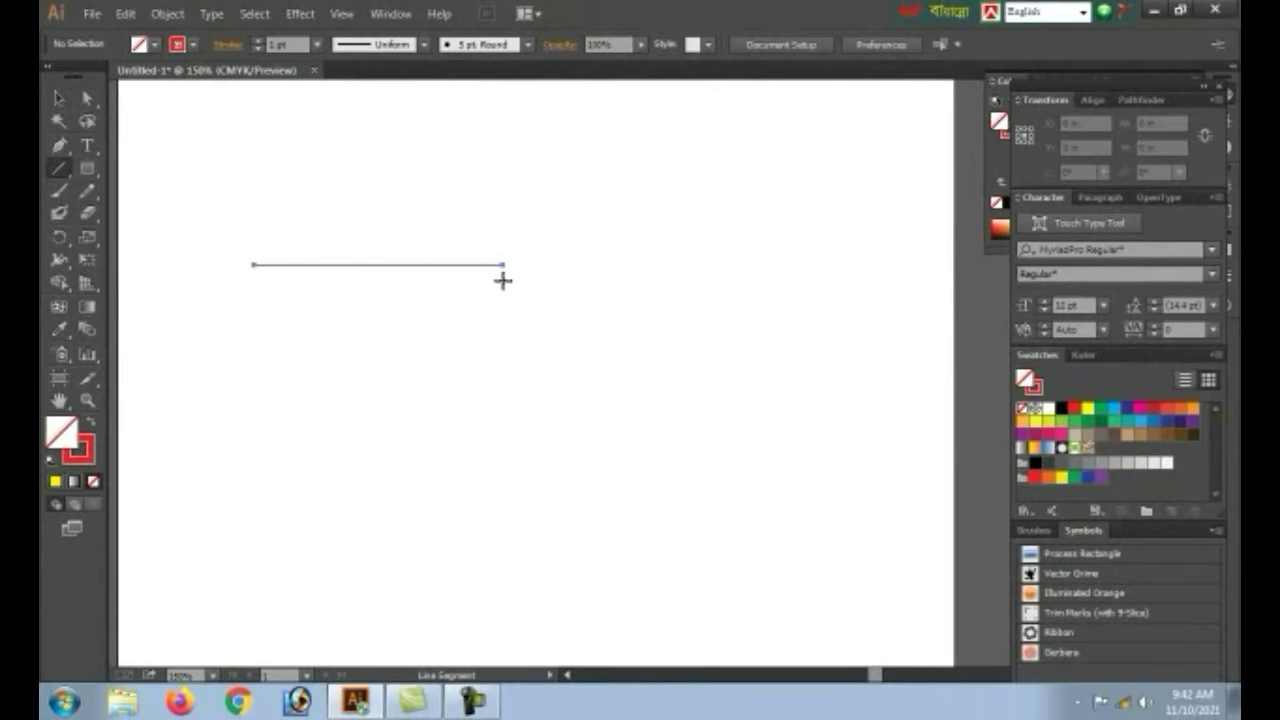
click(258, 40)
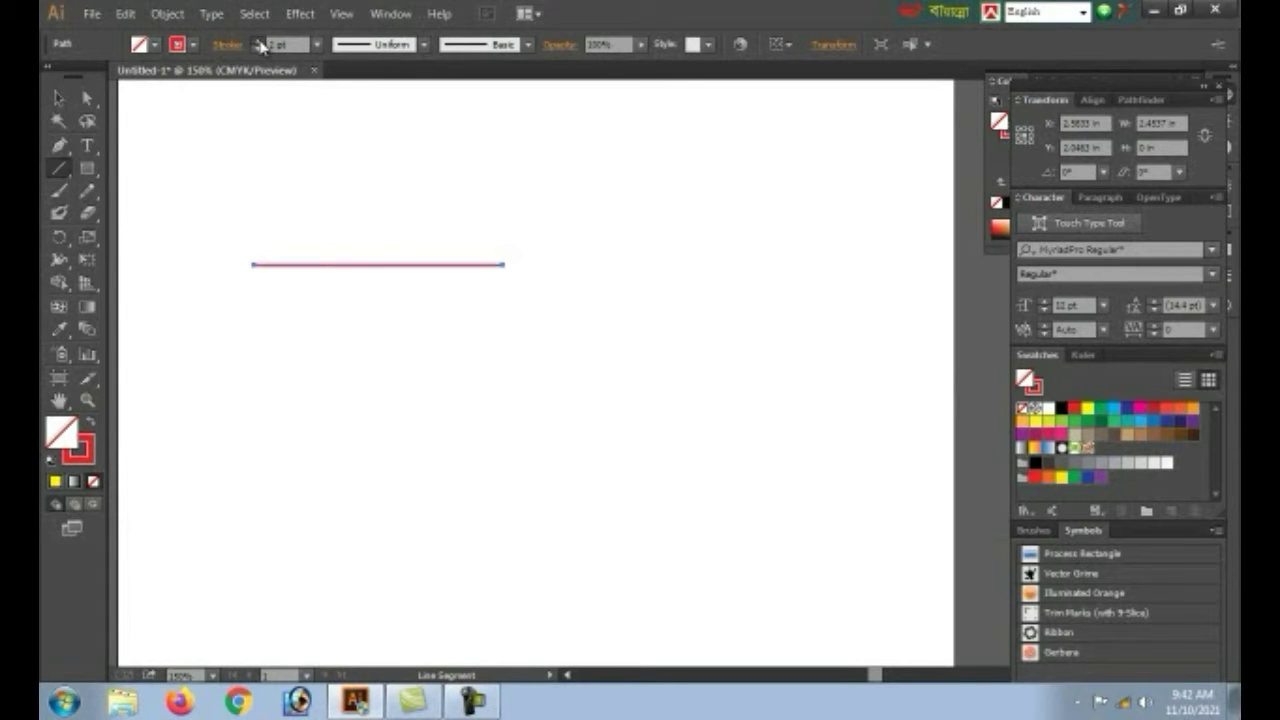
click(475, 302)
key(Escape)
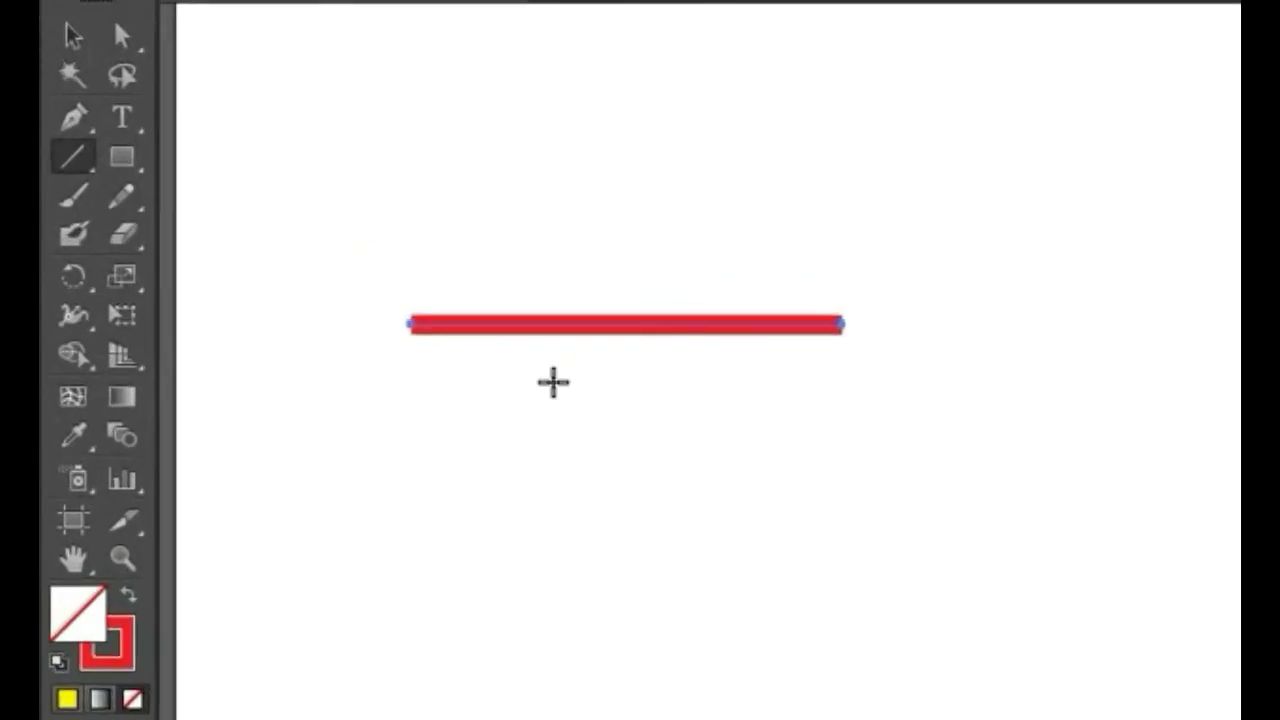
Move the red line lower on the artboard.
click(59, 93)
click(808, 460)
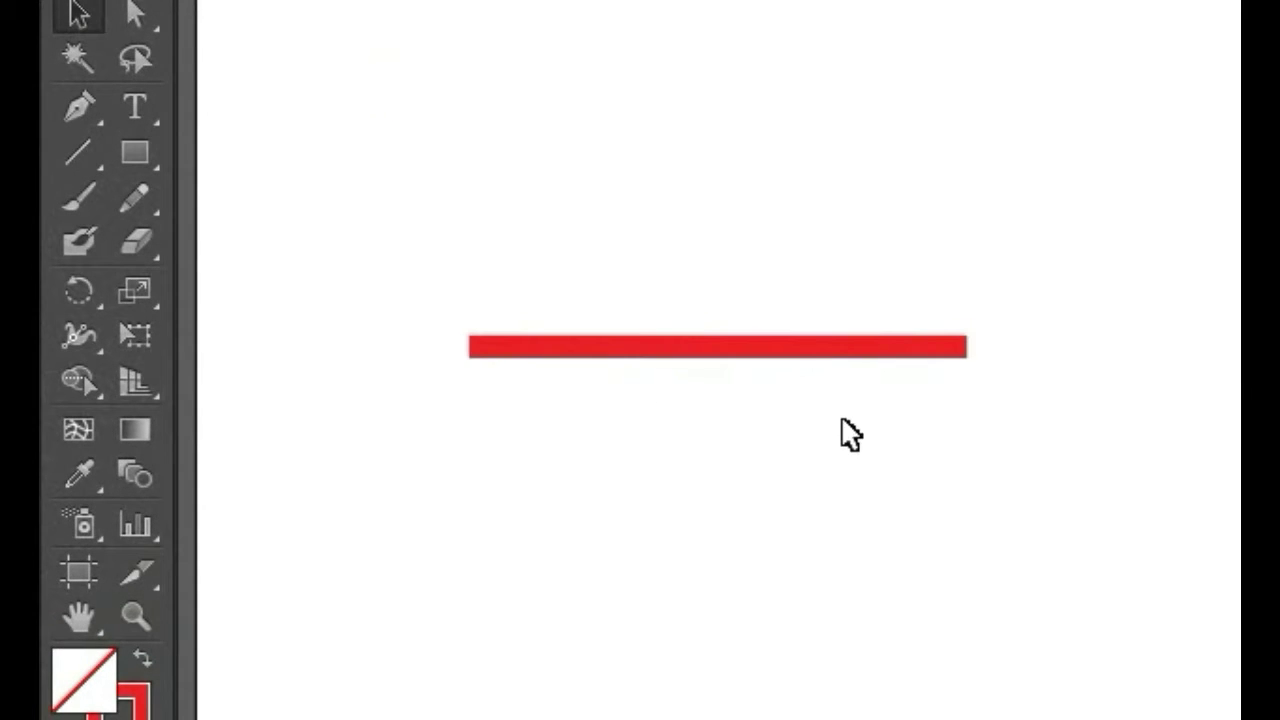
drag(794, 350, 722, 435)
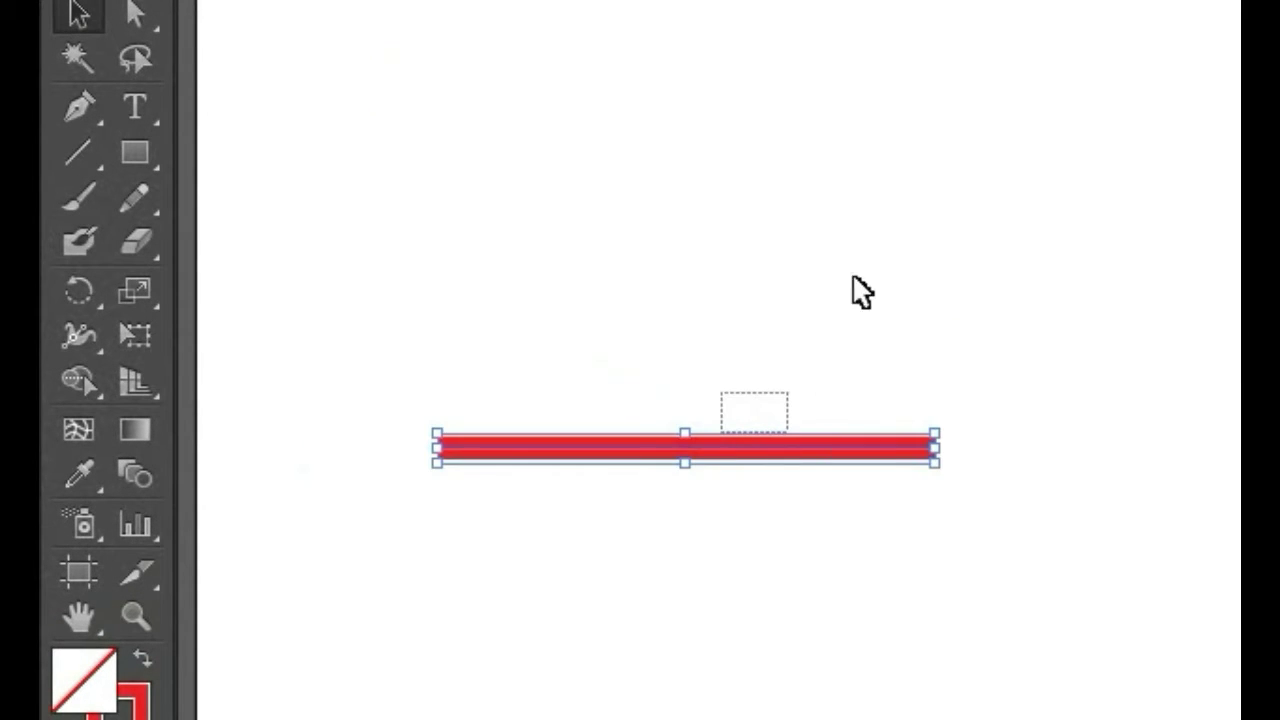
click(791, 489)
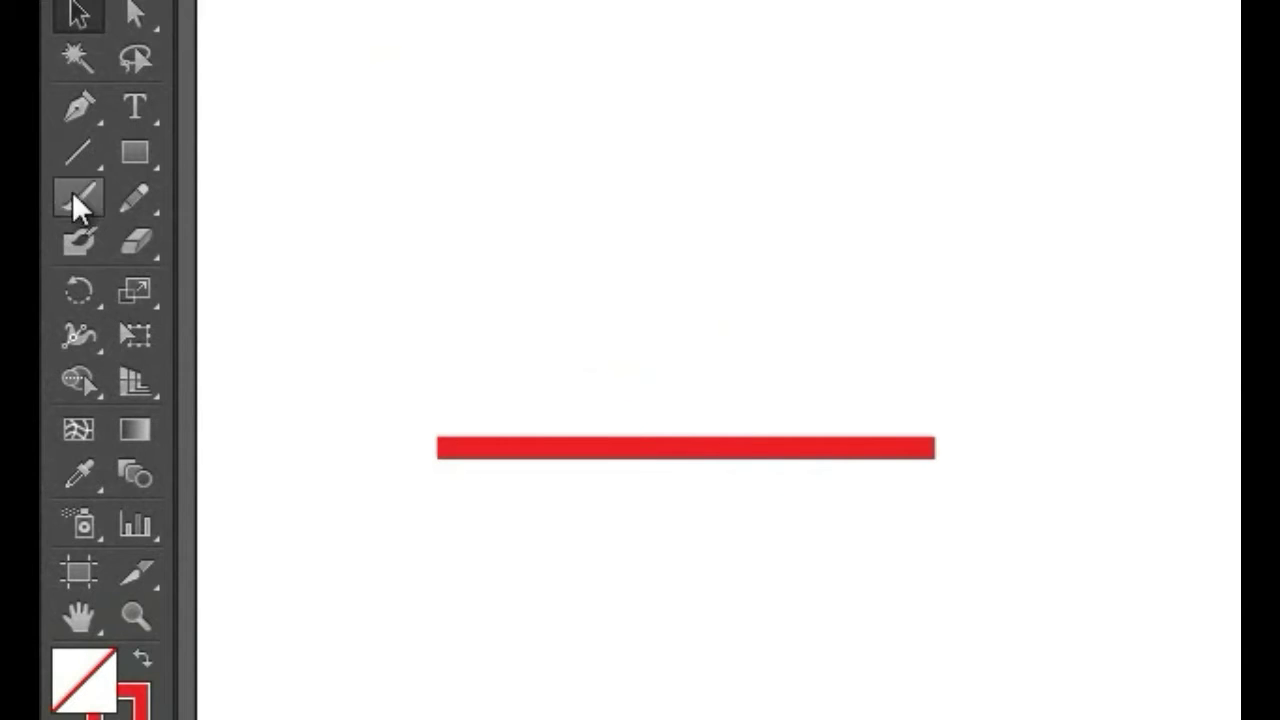
Tear off the line and grid tool flyout into a floating panel.
drag(78, 152, 477, 240)
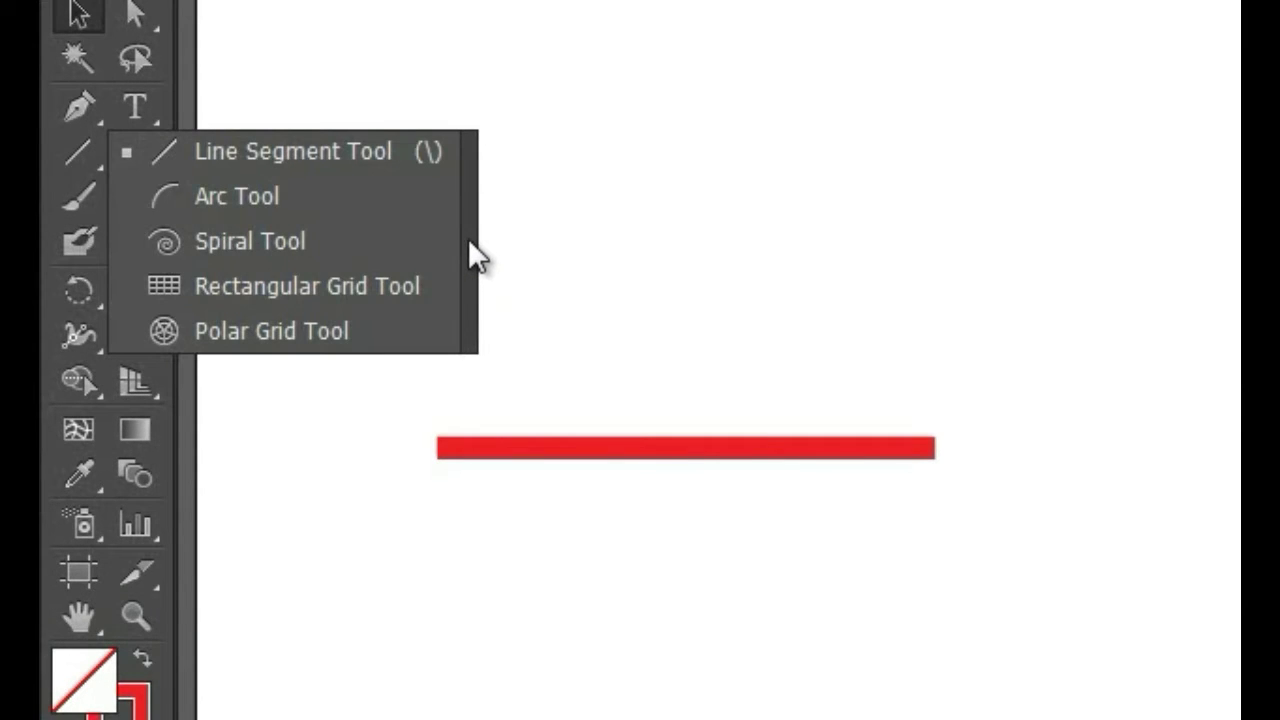
click(470, 240)
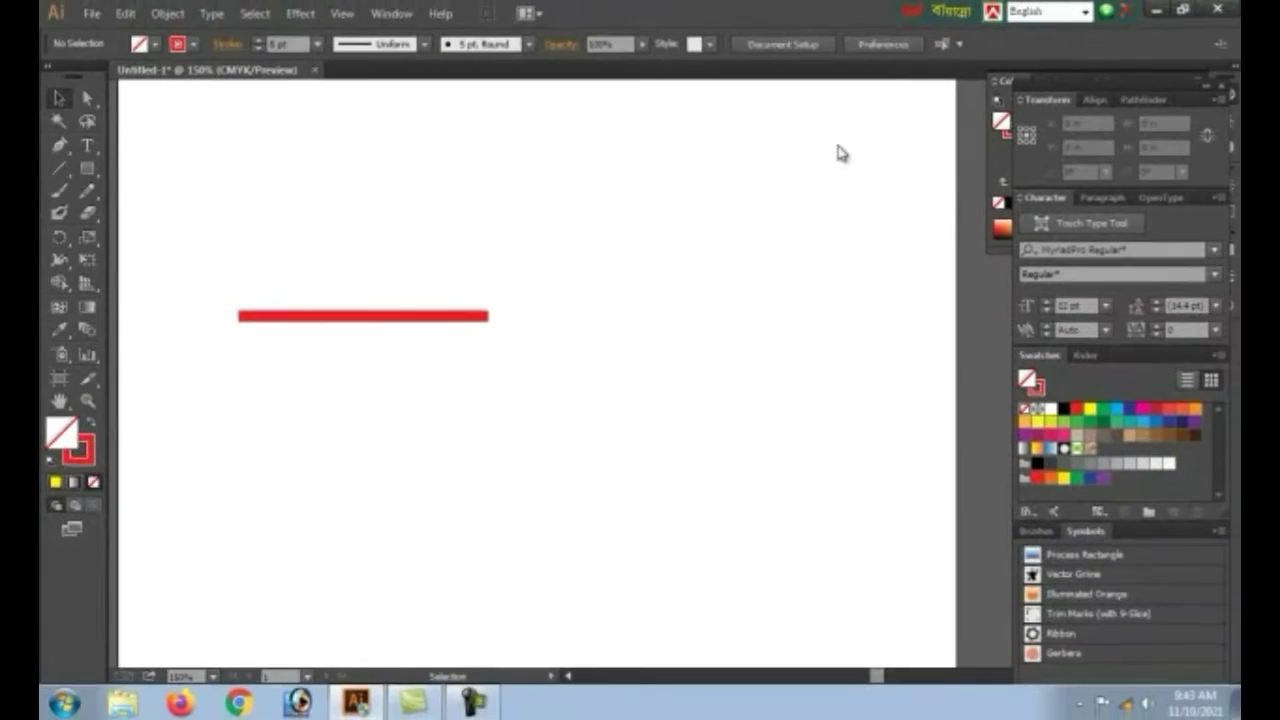
drag(318, 190, 837, 151)
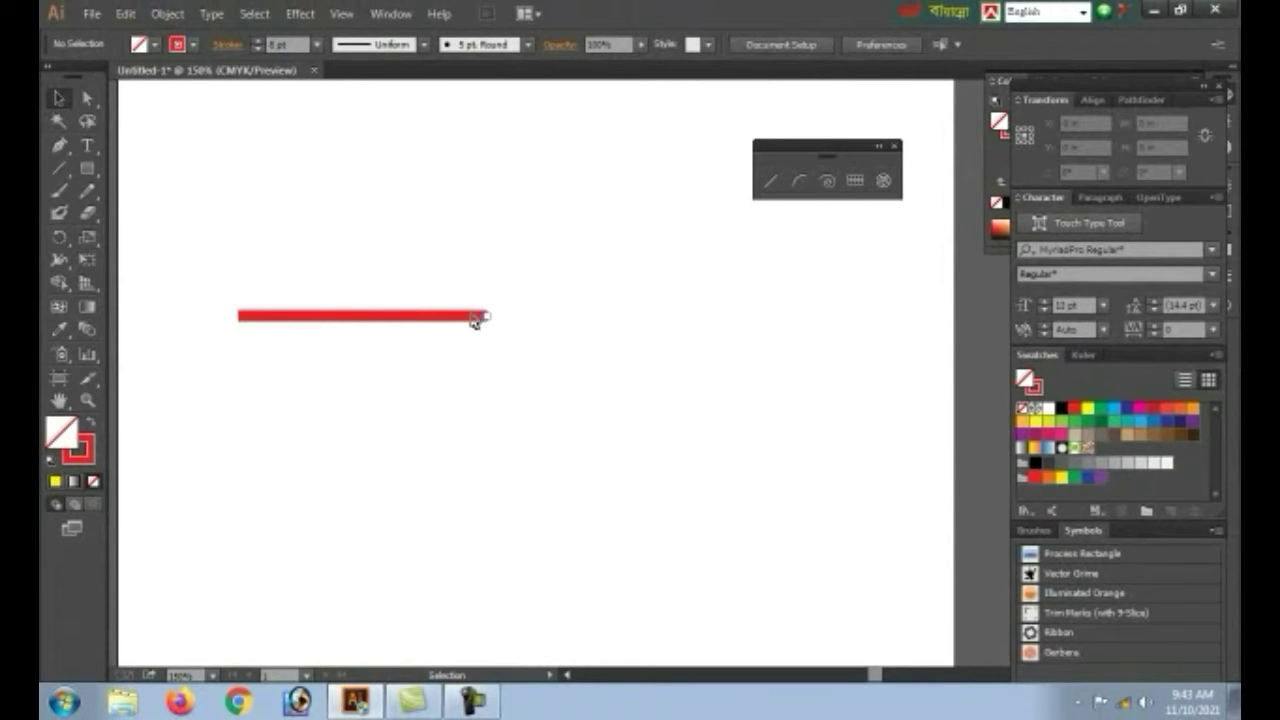
Create a 45° line using the Line Segment Tool Options dialog.
click(769, 182)
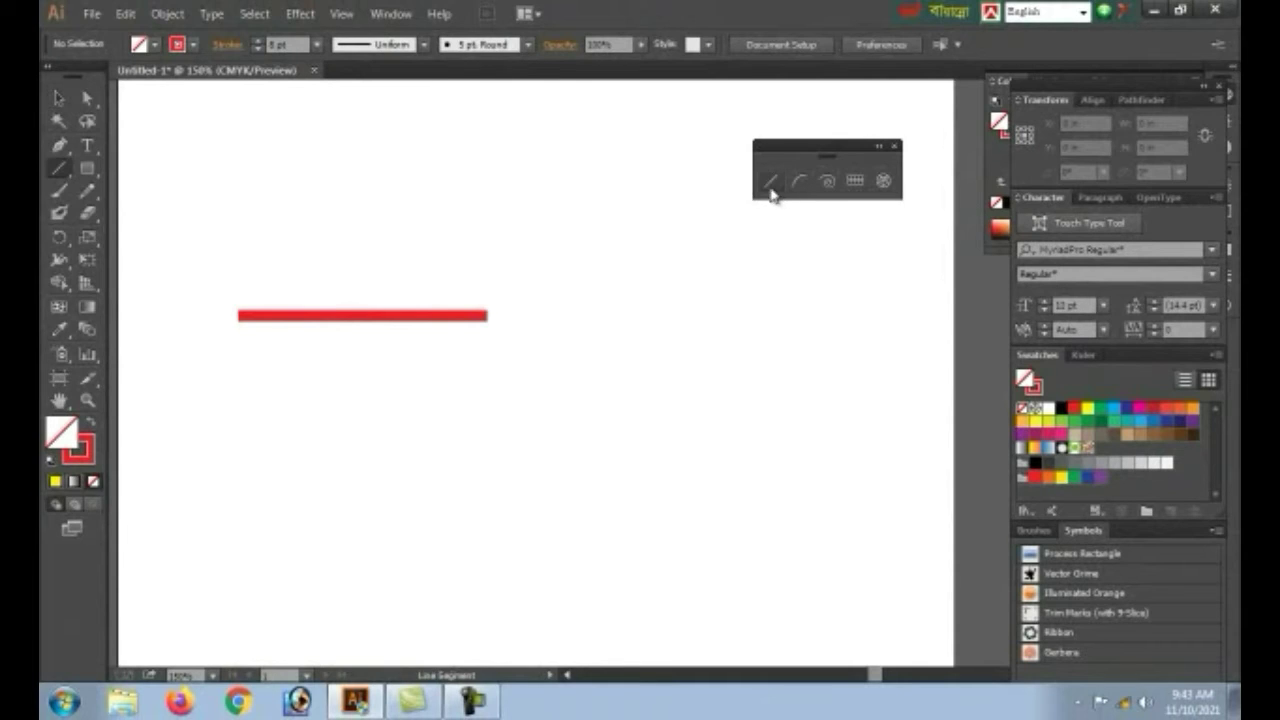
click(520, 220)
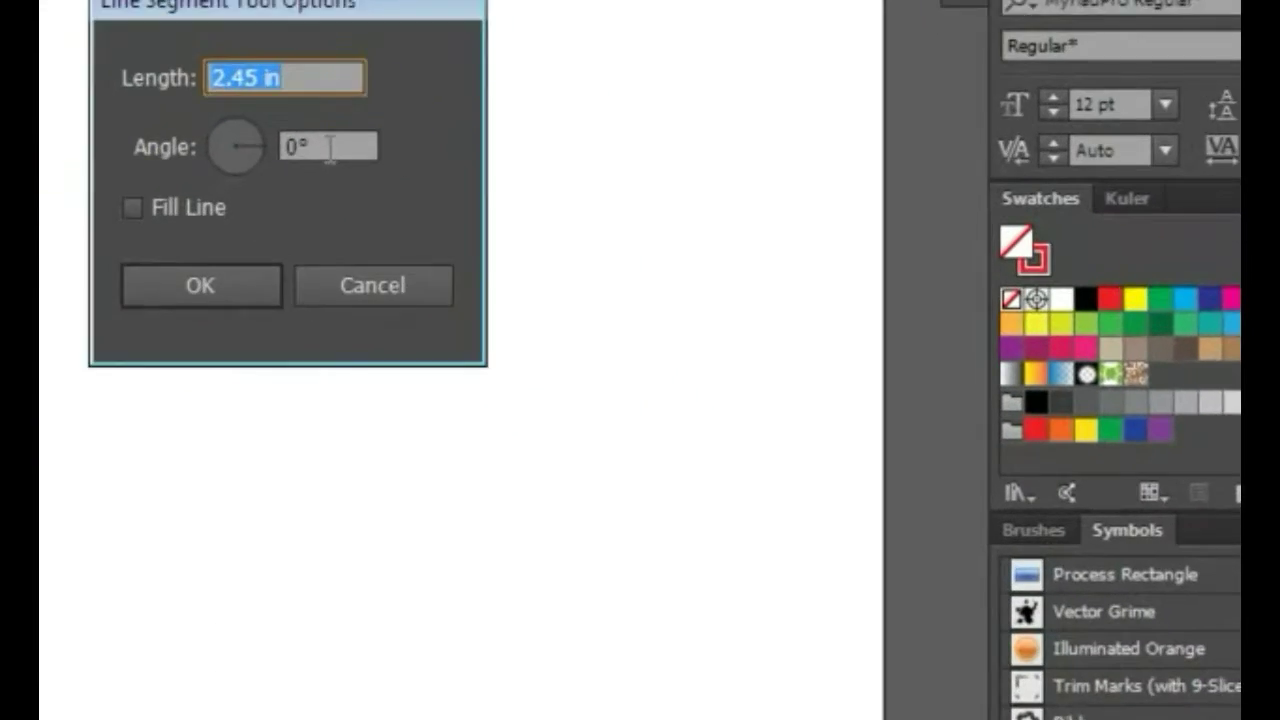
key(Tab)
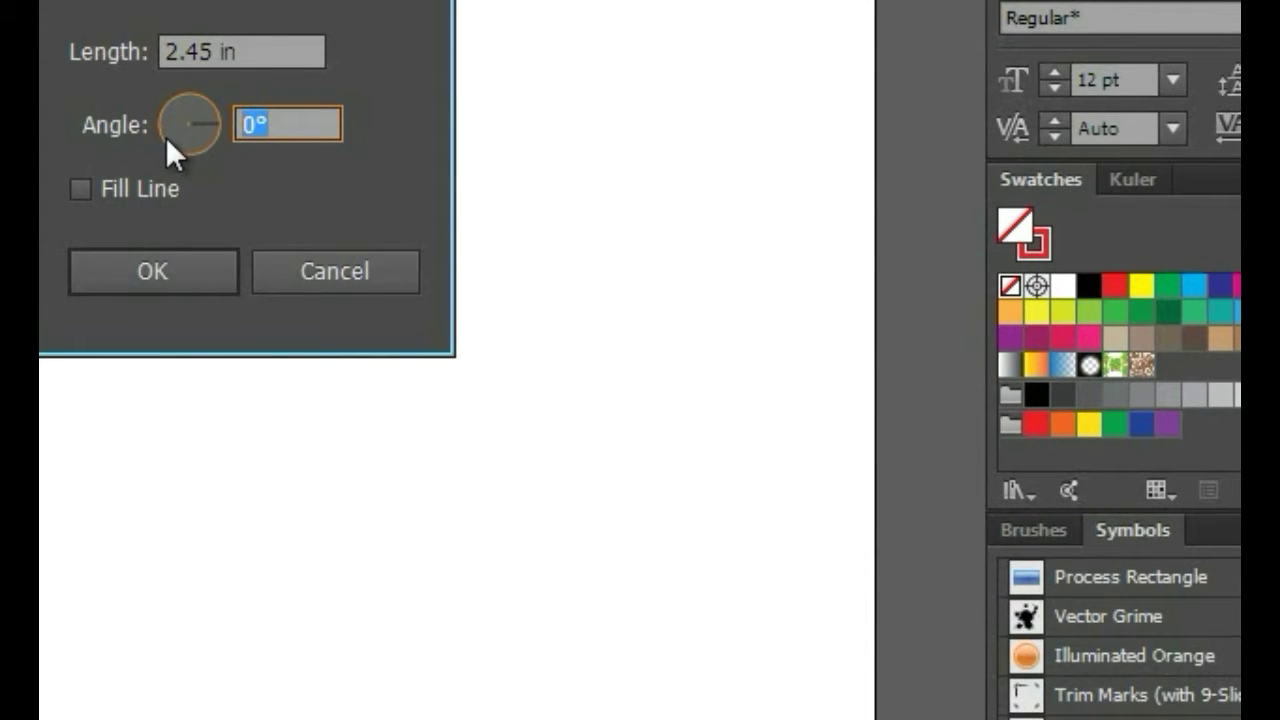
text(45)
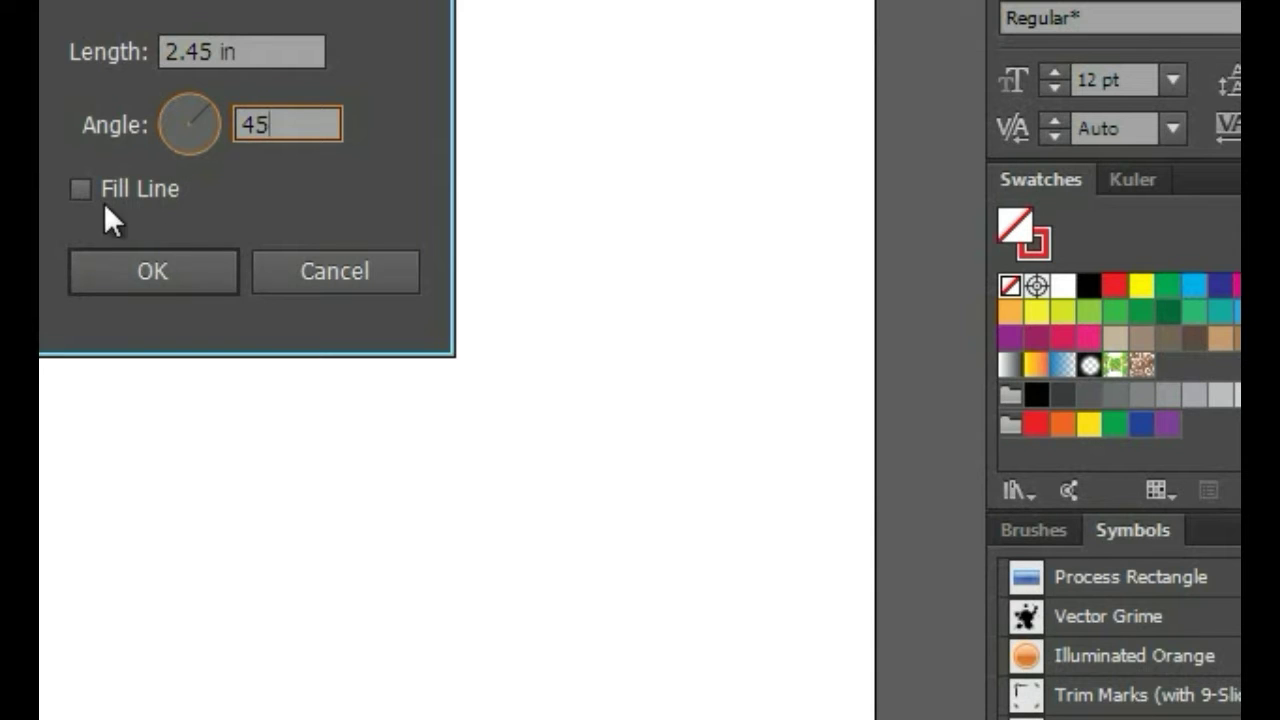
click(143, 266)
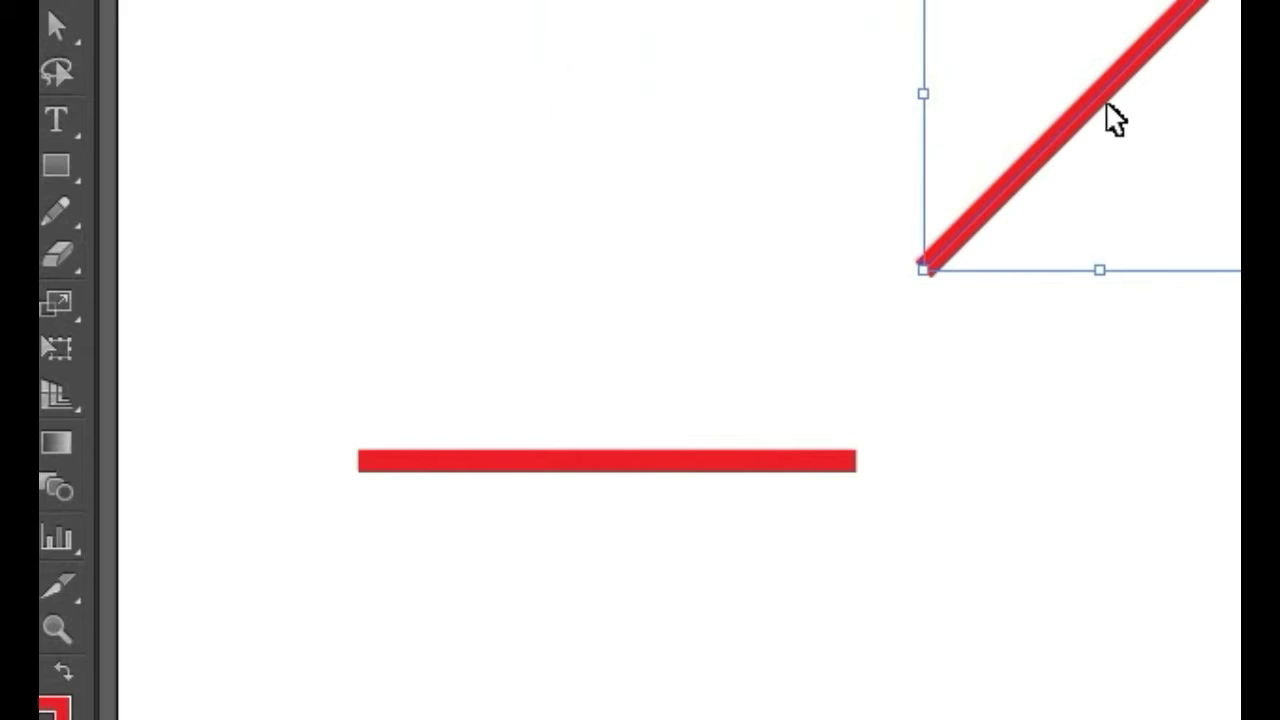
Position the diagonal line so it meets the left end of the horizontal bar.
drag(1110, 118, 520, 303)
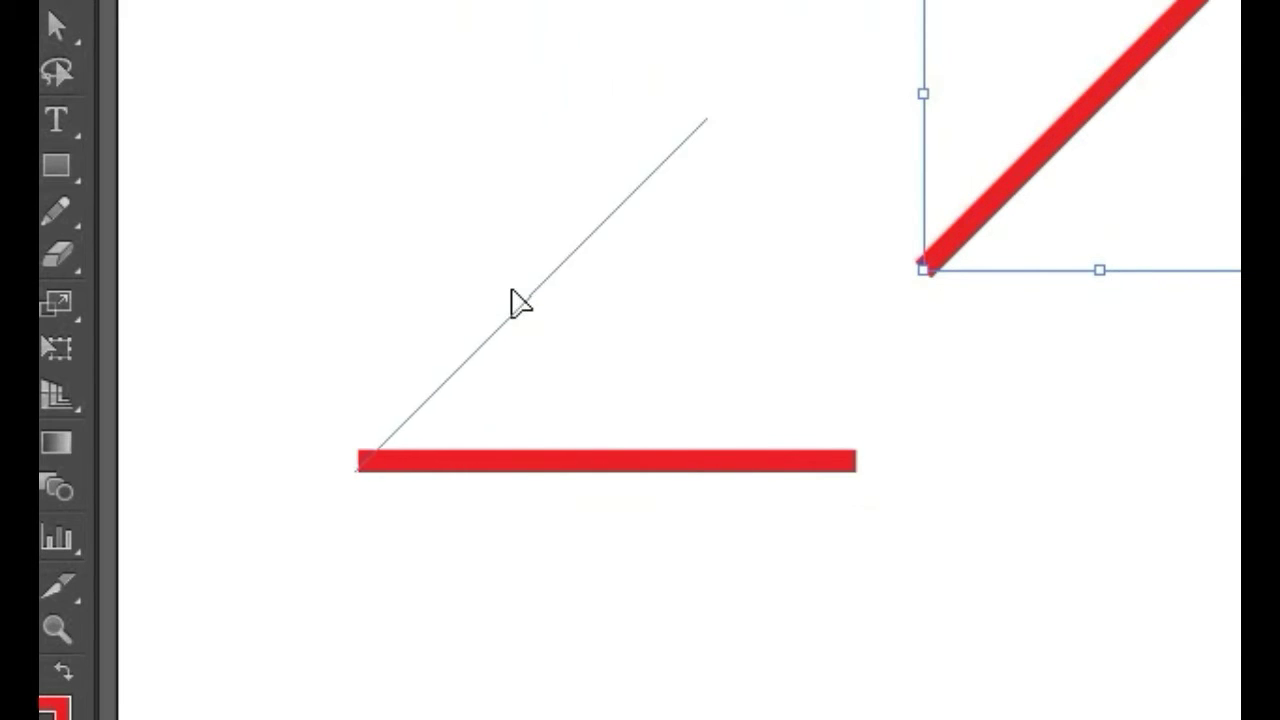
drag(511, 290, 540, 300)
click(783, 380)
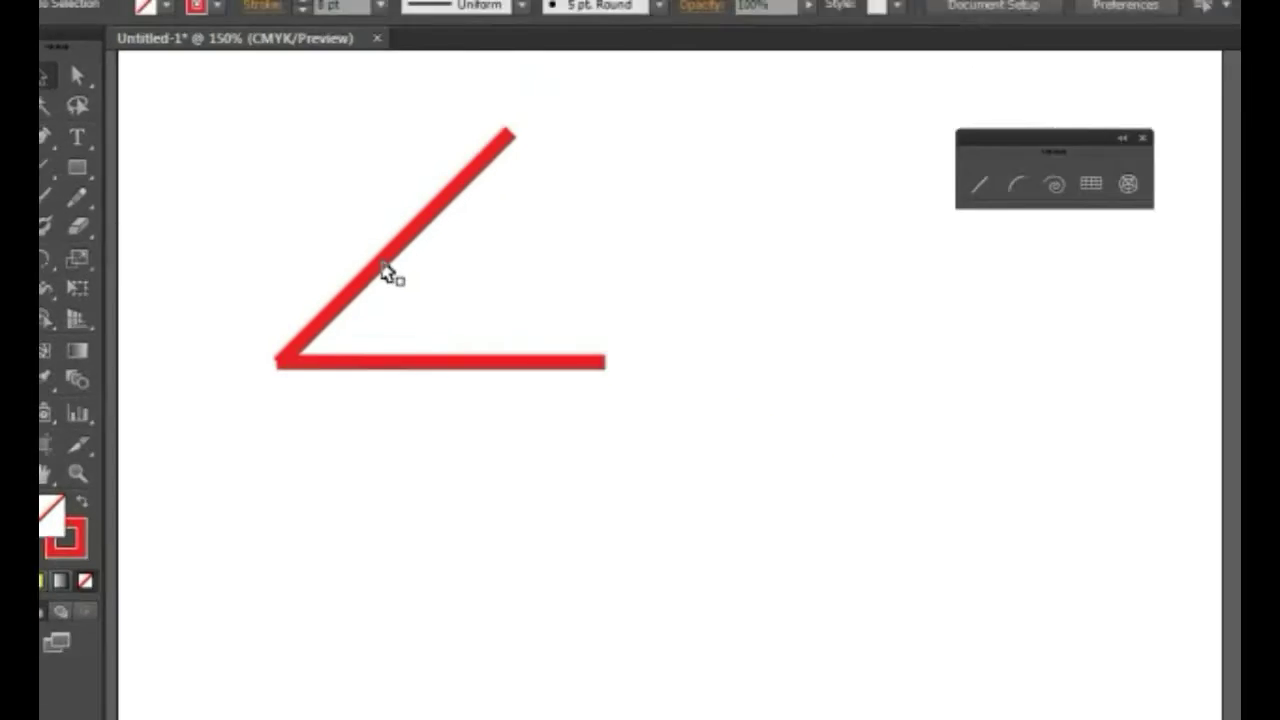
click(388, 272)
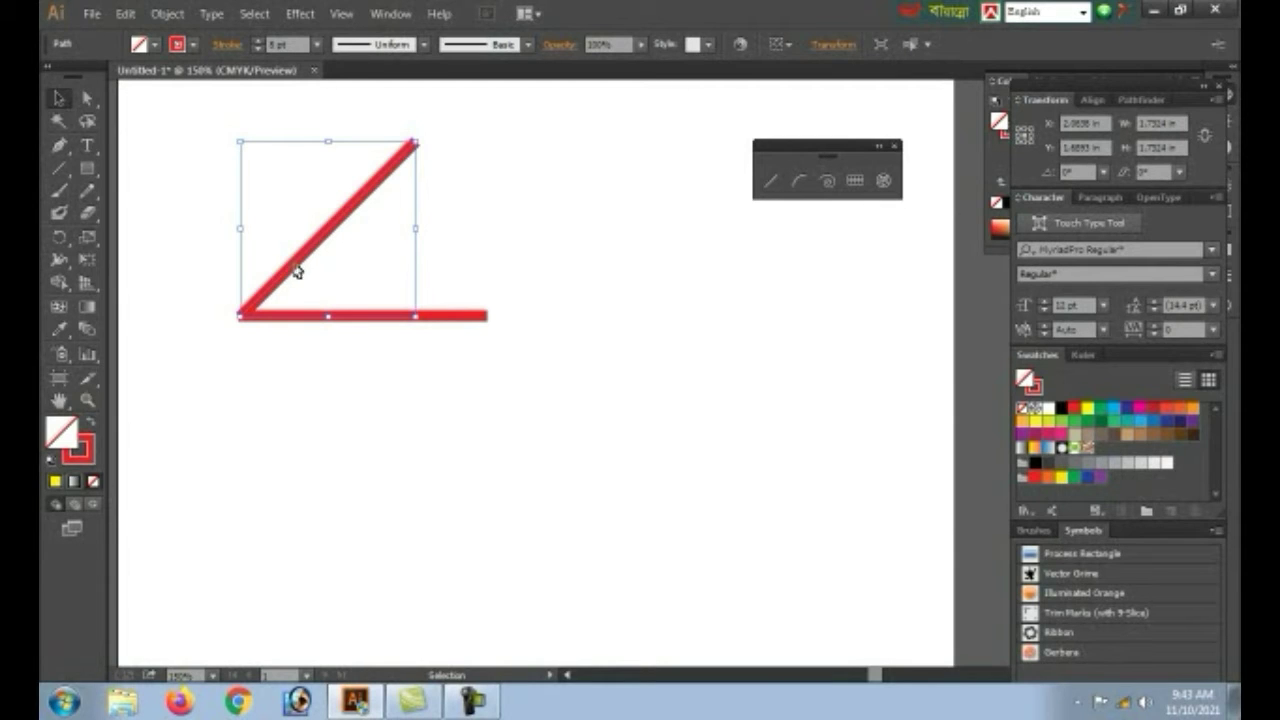
drag(296, 271, 296, 266)
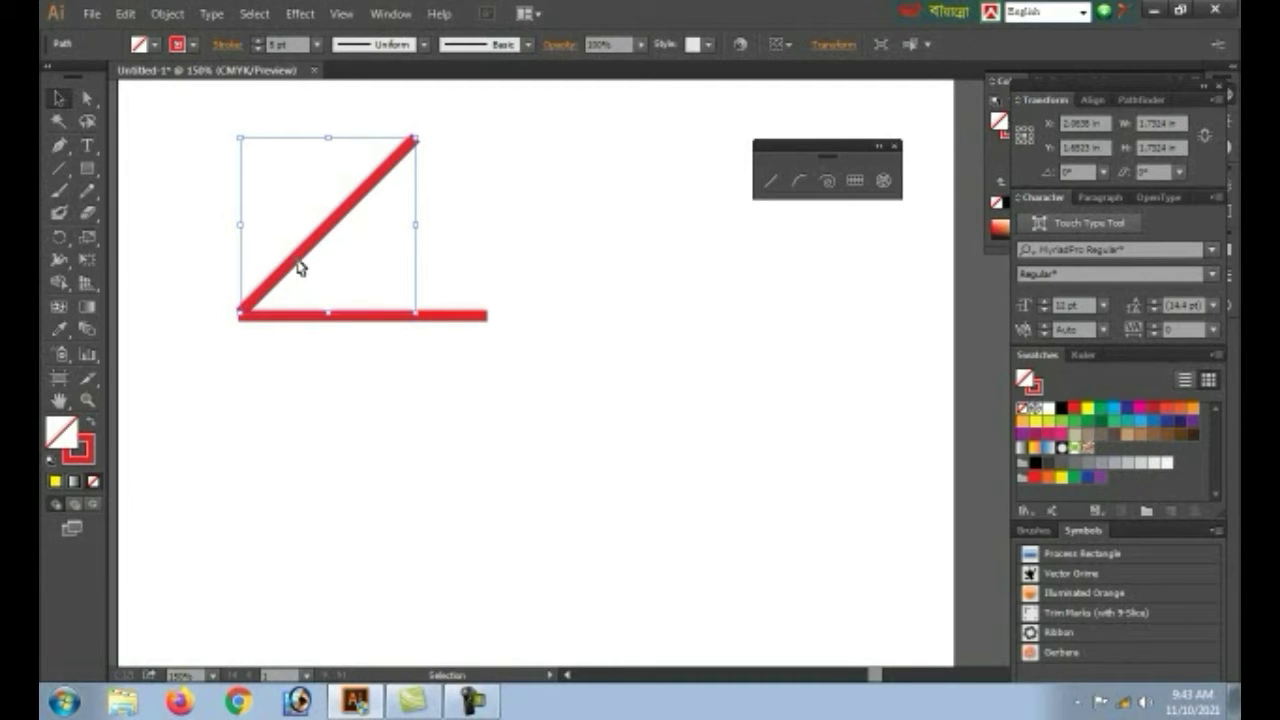
click(317, 360)
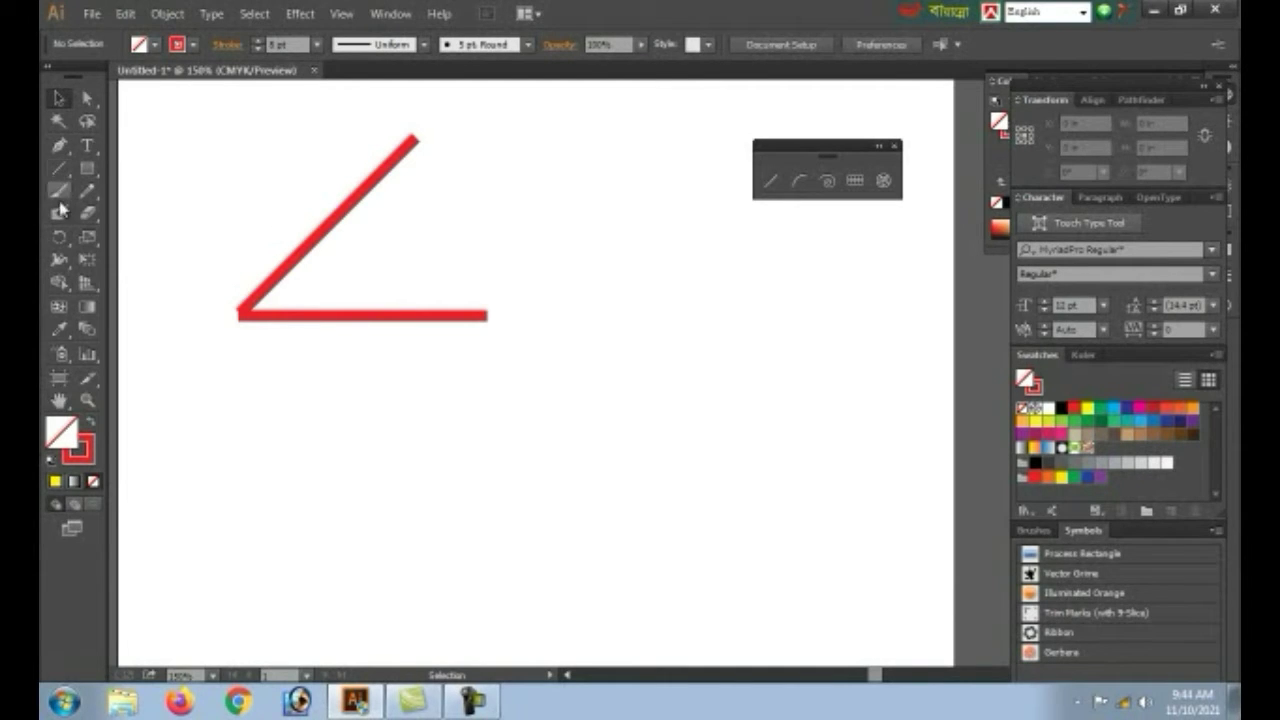
Create a longer 0° horizontal line below the angle shape via the line options.
click(770, 181)
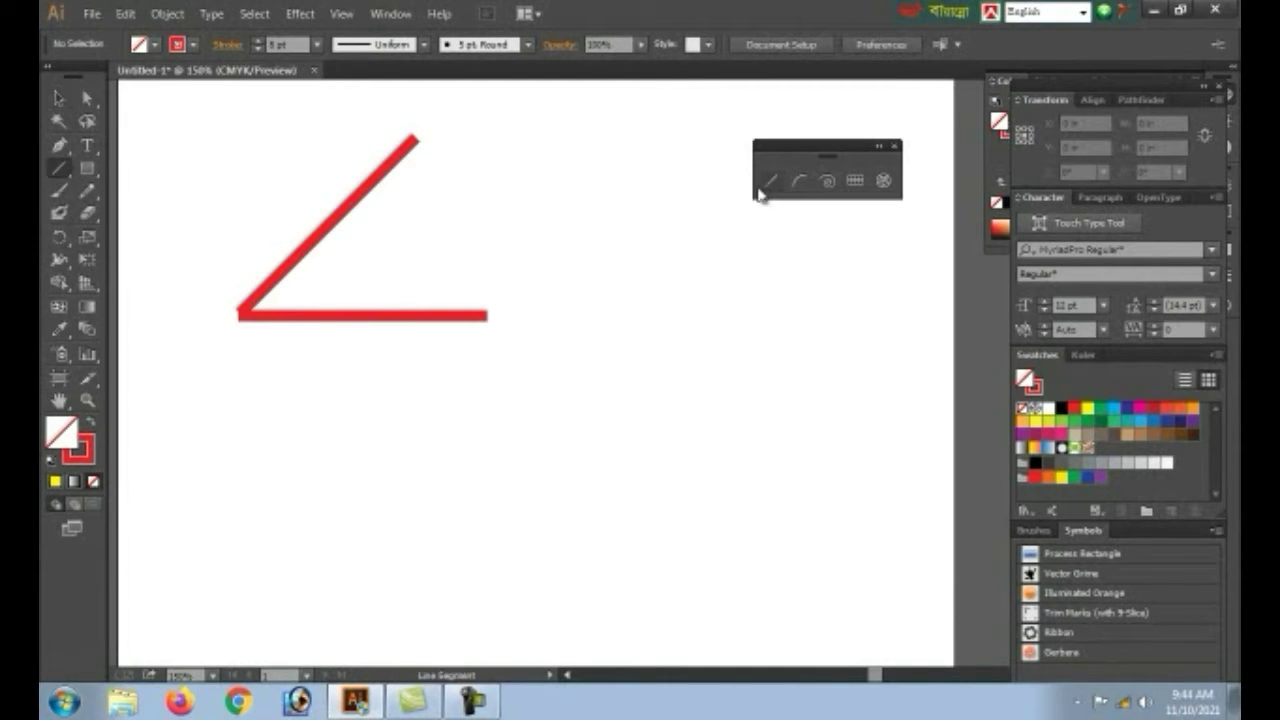
click(462, 215)
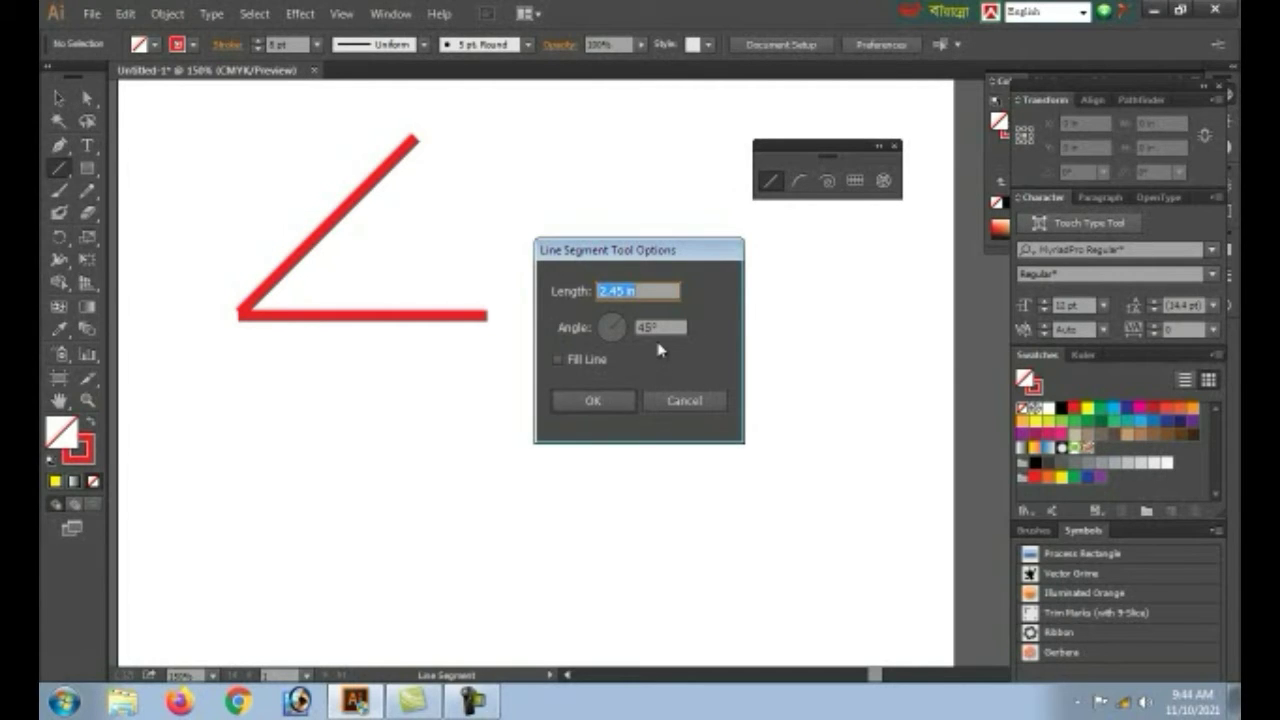
key(Tab)
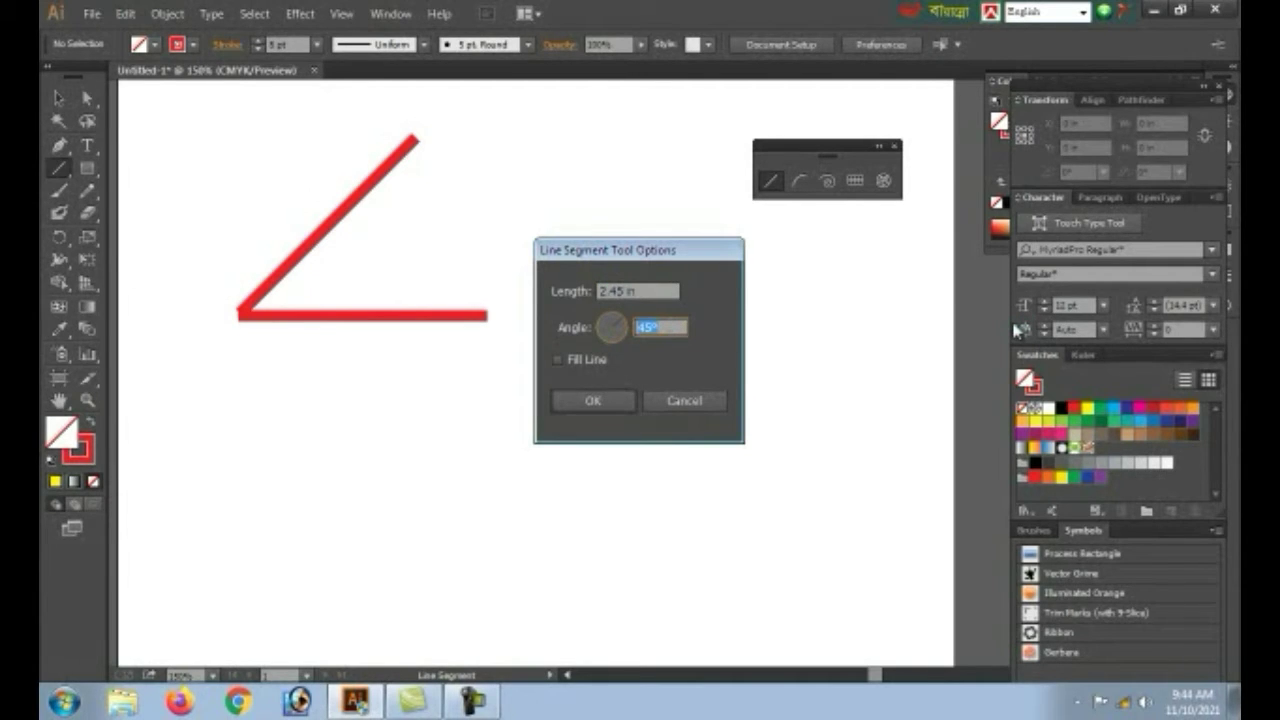
text(0)
key(Return)
click(800, 183)
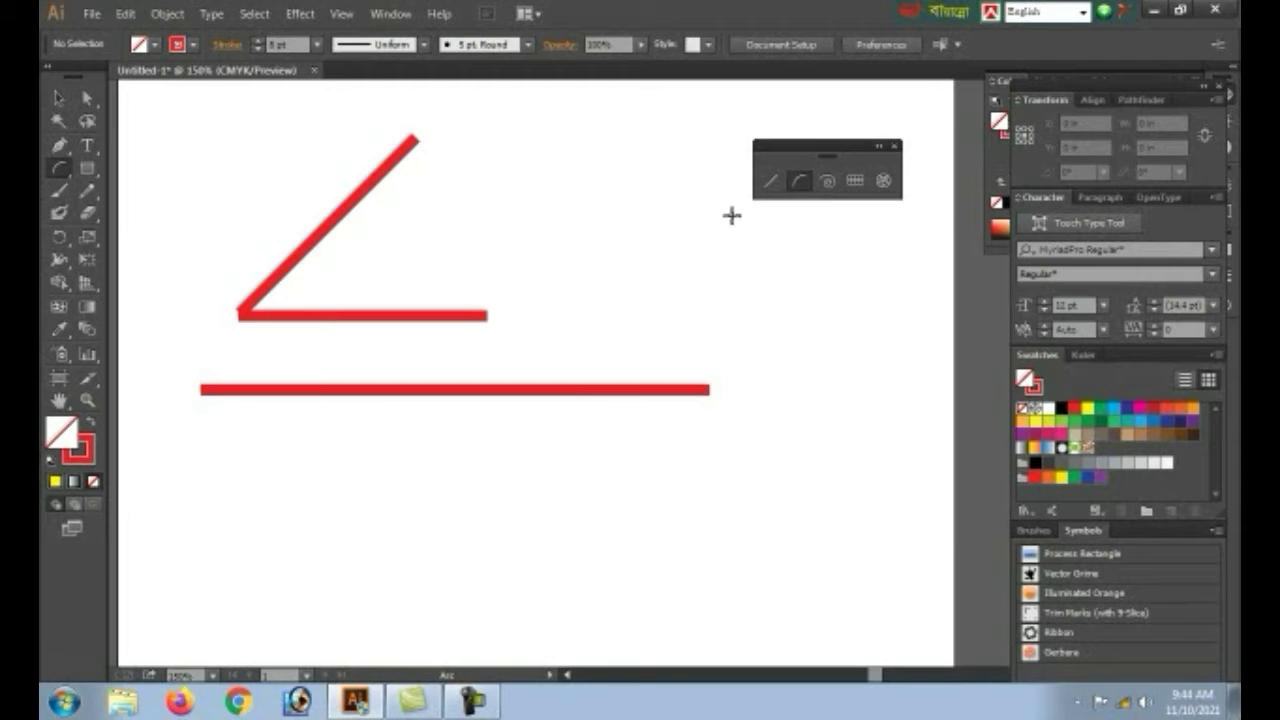
Draw an arc, then add an open X-axis arc with slope 73 below the long line.
mouse_move(572, 218)
mouse_down()
mouse_move(699, 264)
mouse_move(677, 284)
mouse_up()
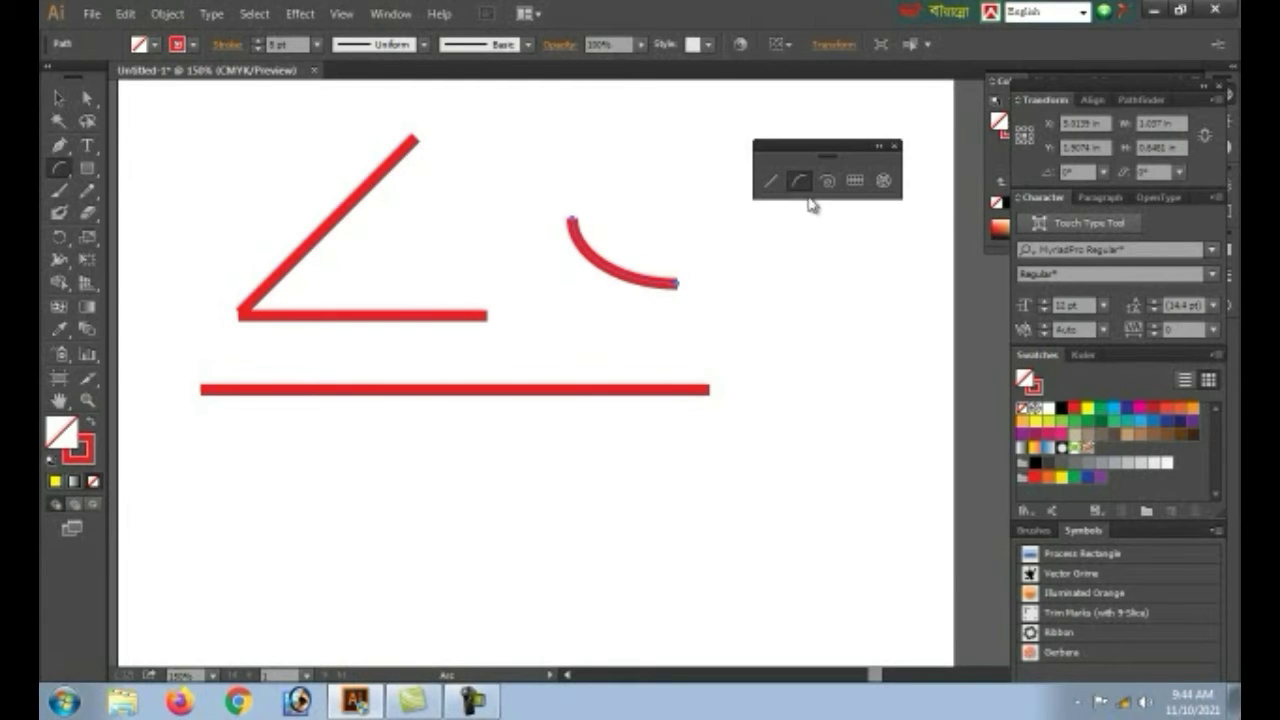
click(417, 482)
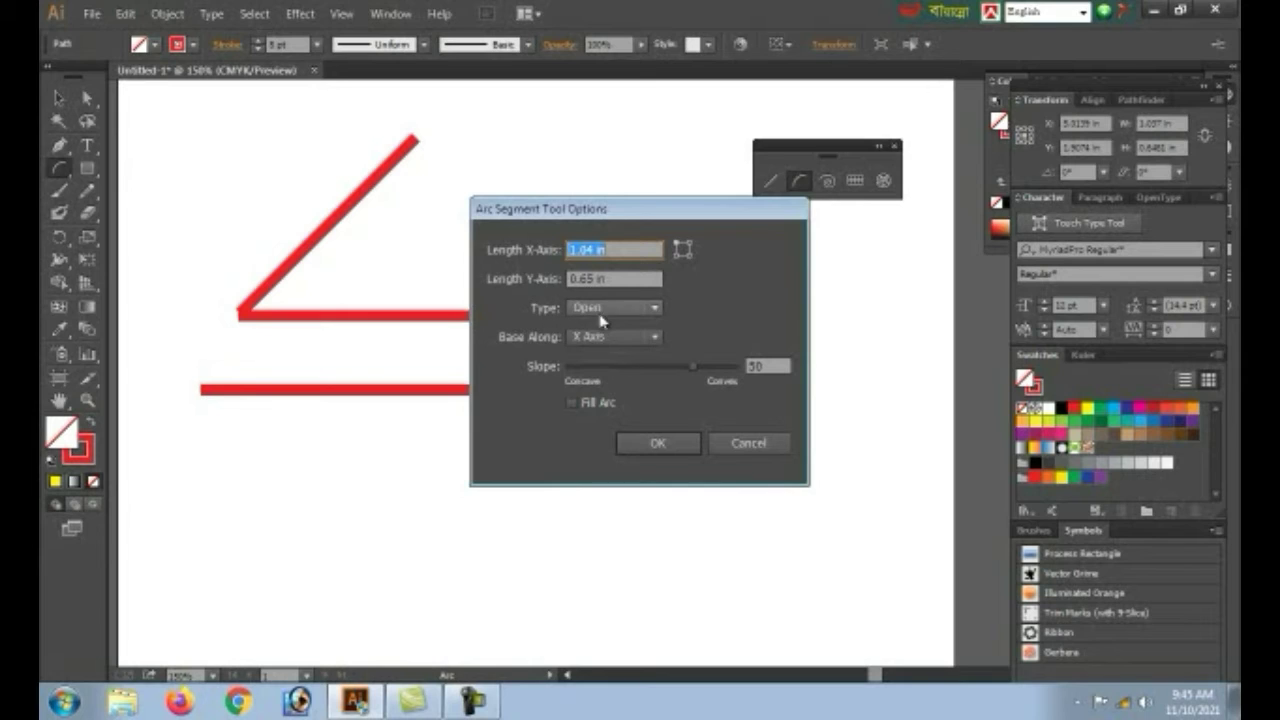
click(627, 309)
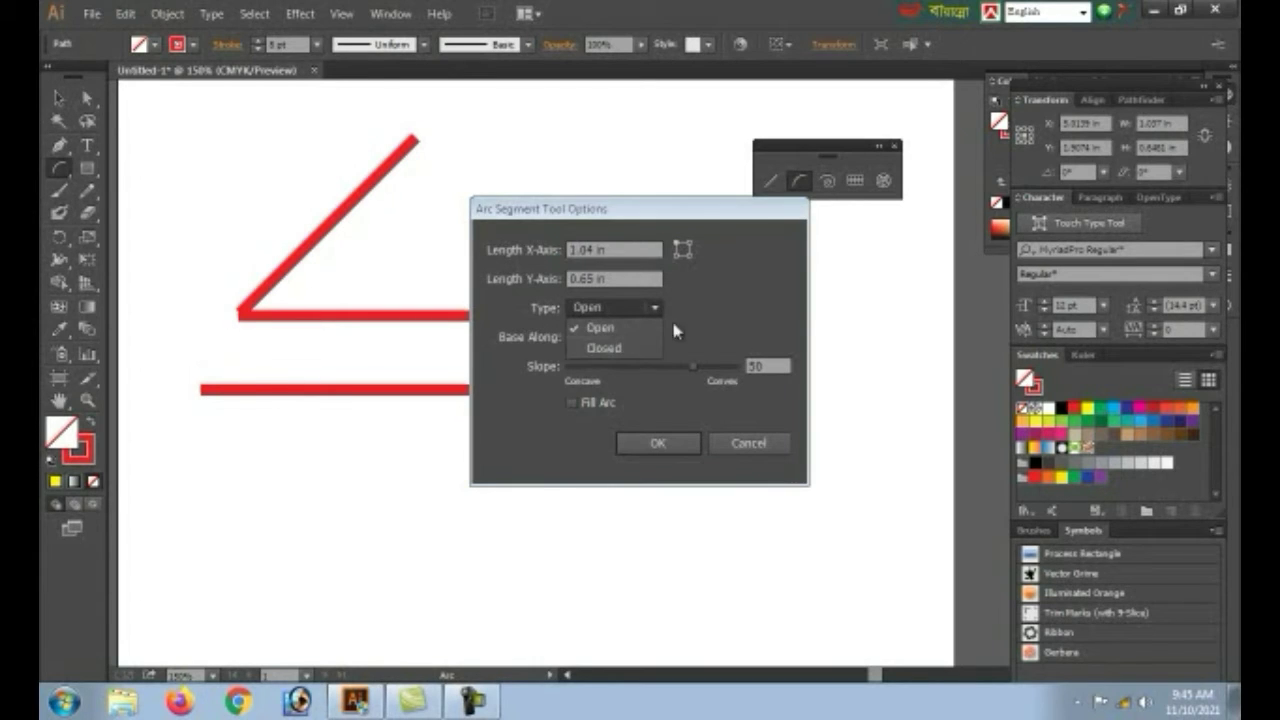
click(690, 330)
click(645, 337)
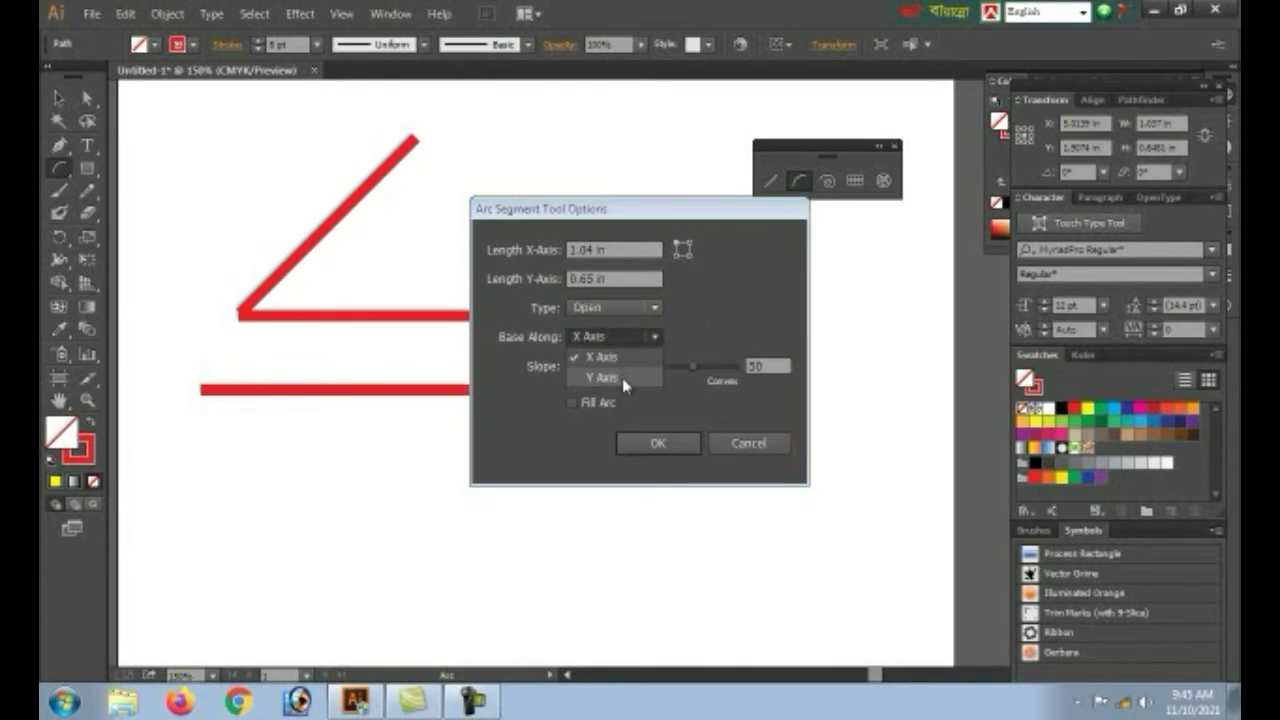
click(697, 323)
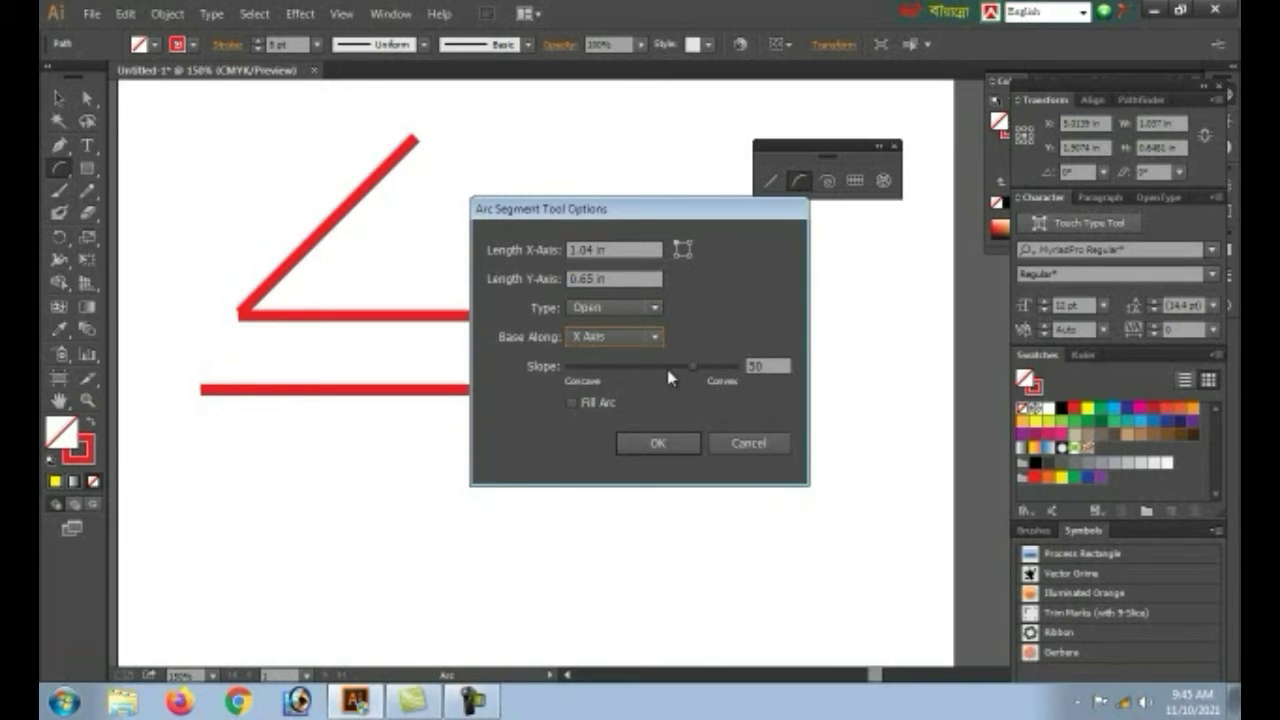
click(771, 366)
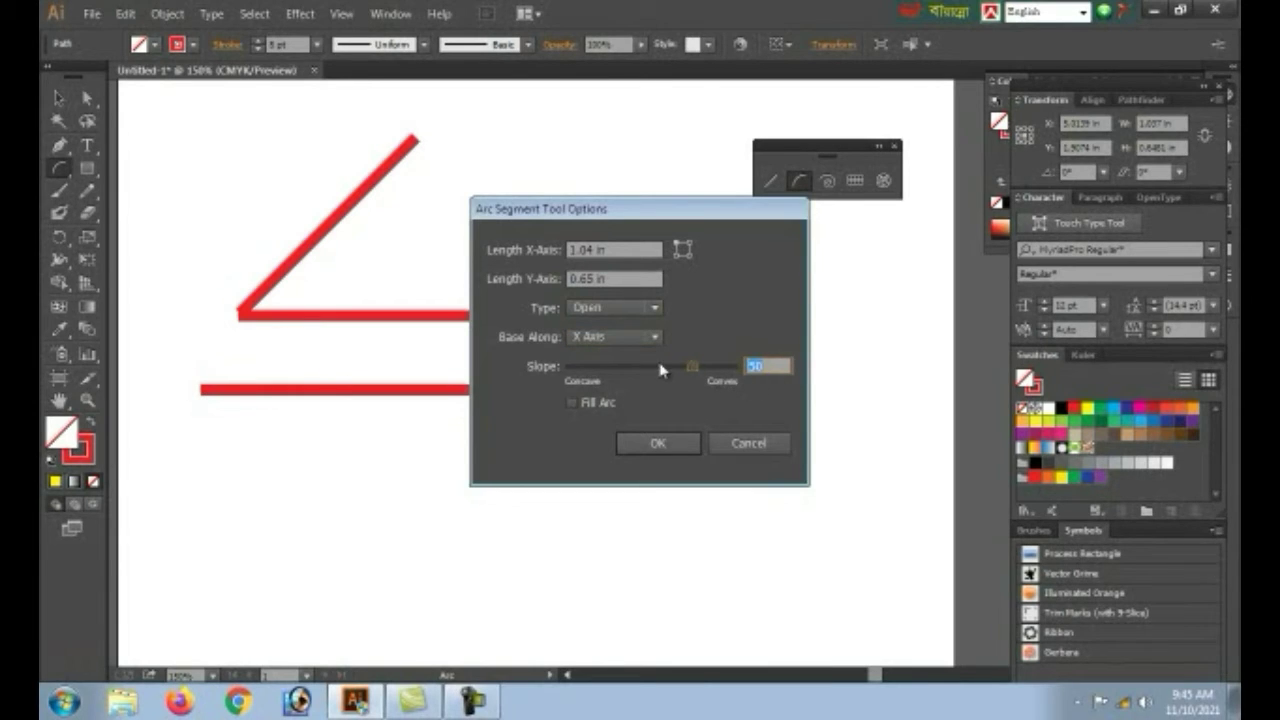
drag(630, 372, 614, 375)
click(660, 443)
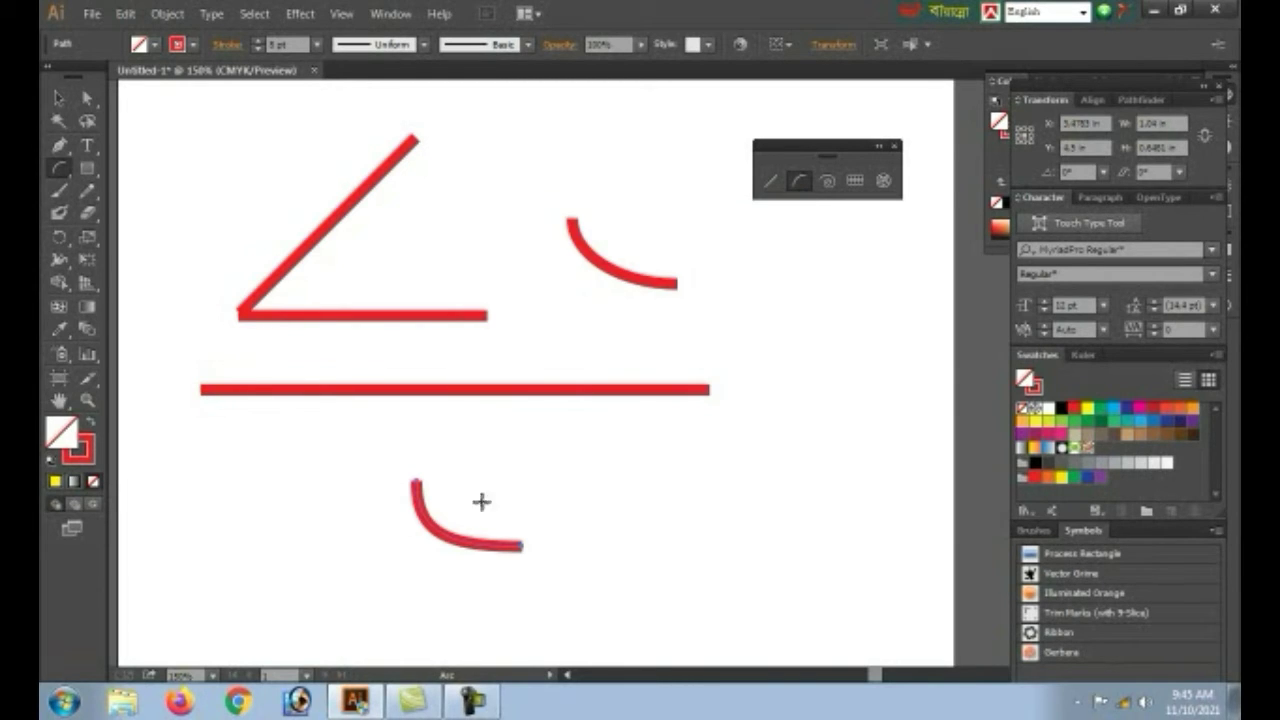
Create an arc with X-axis length 2 in, Y-axis length 1.5 in and slope 53.
click(745, 371)
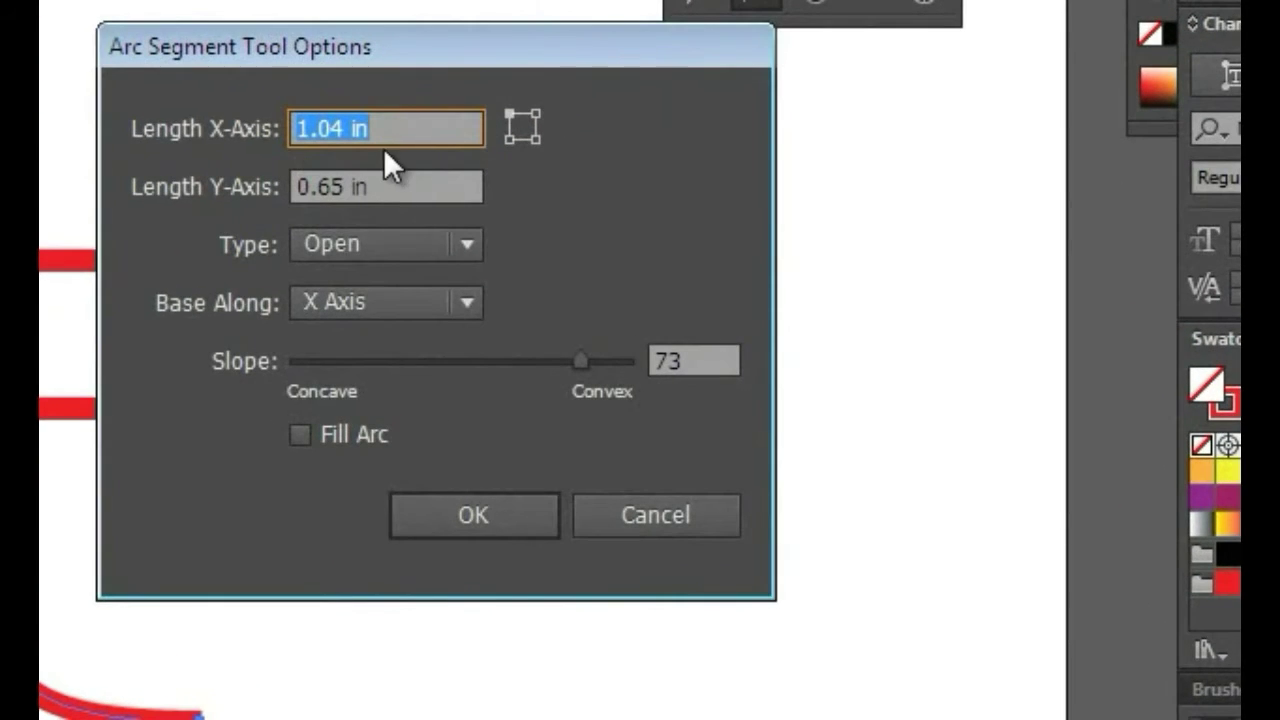
click(391, 126)
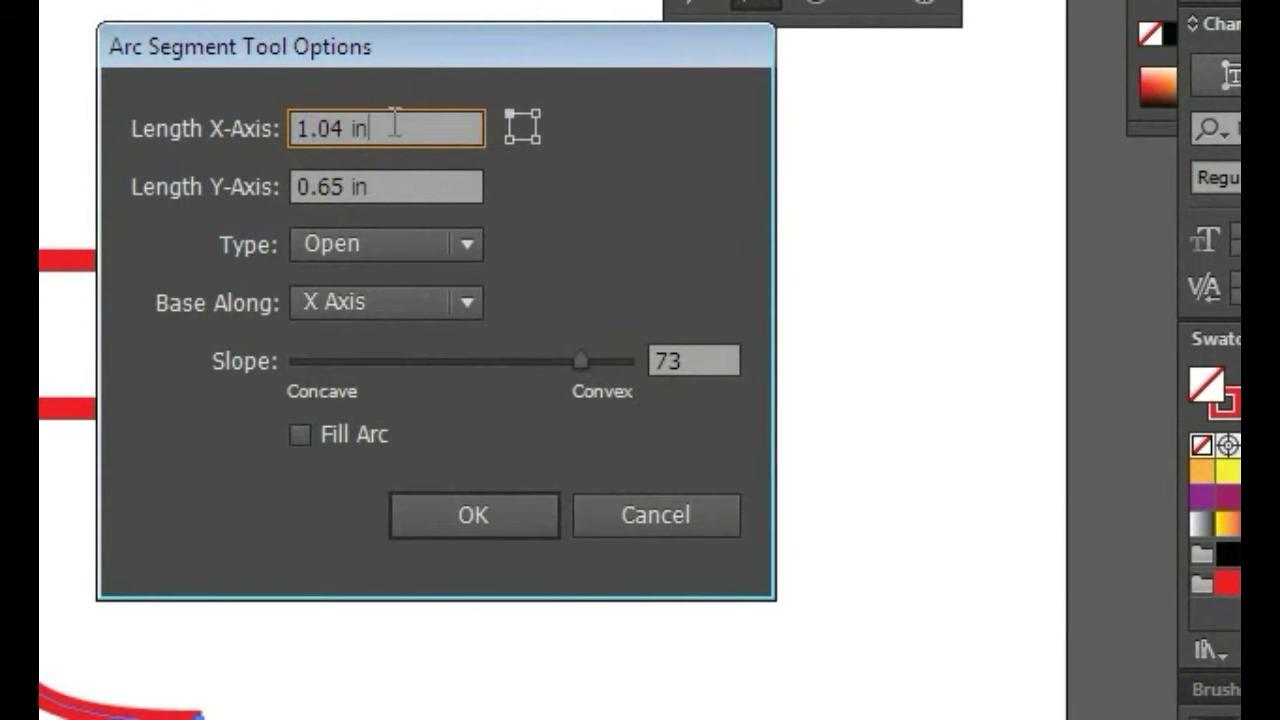
click(185, 115)
text(2)
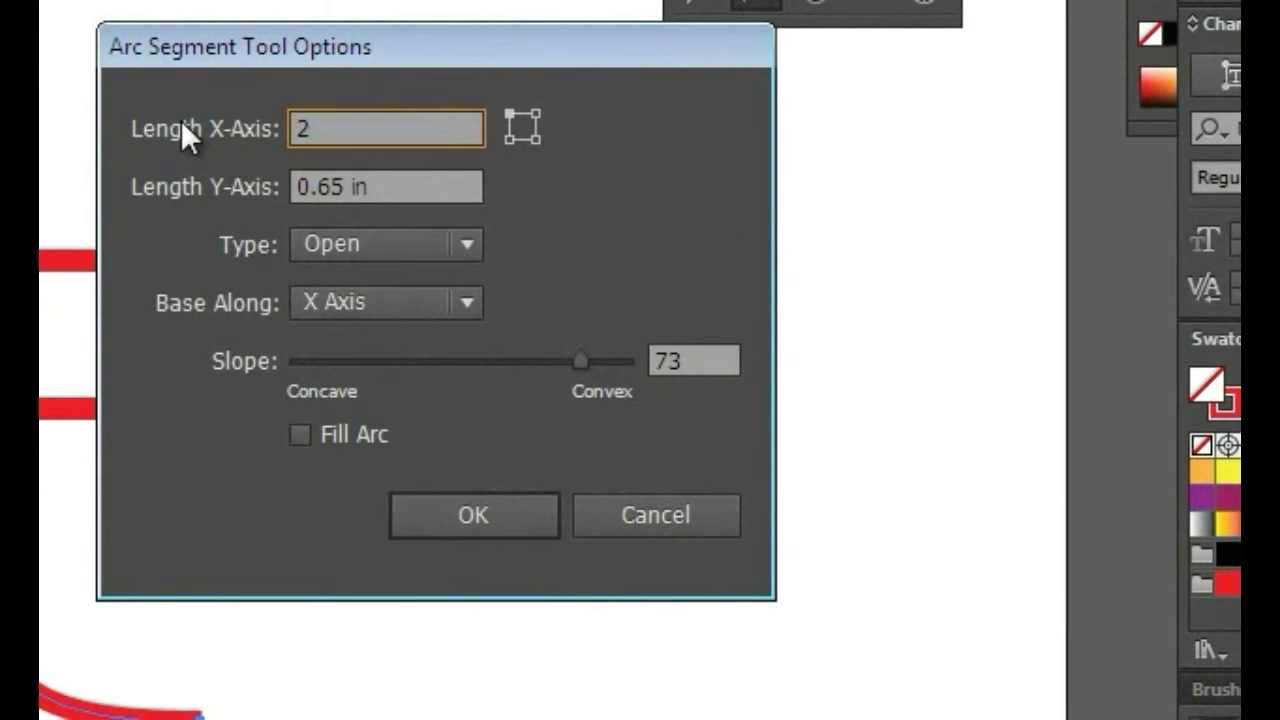
click(390, 182)
click(161, 176)
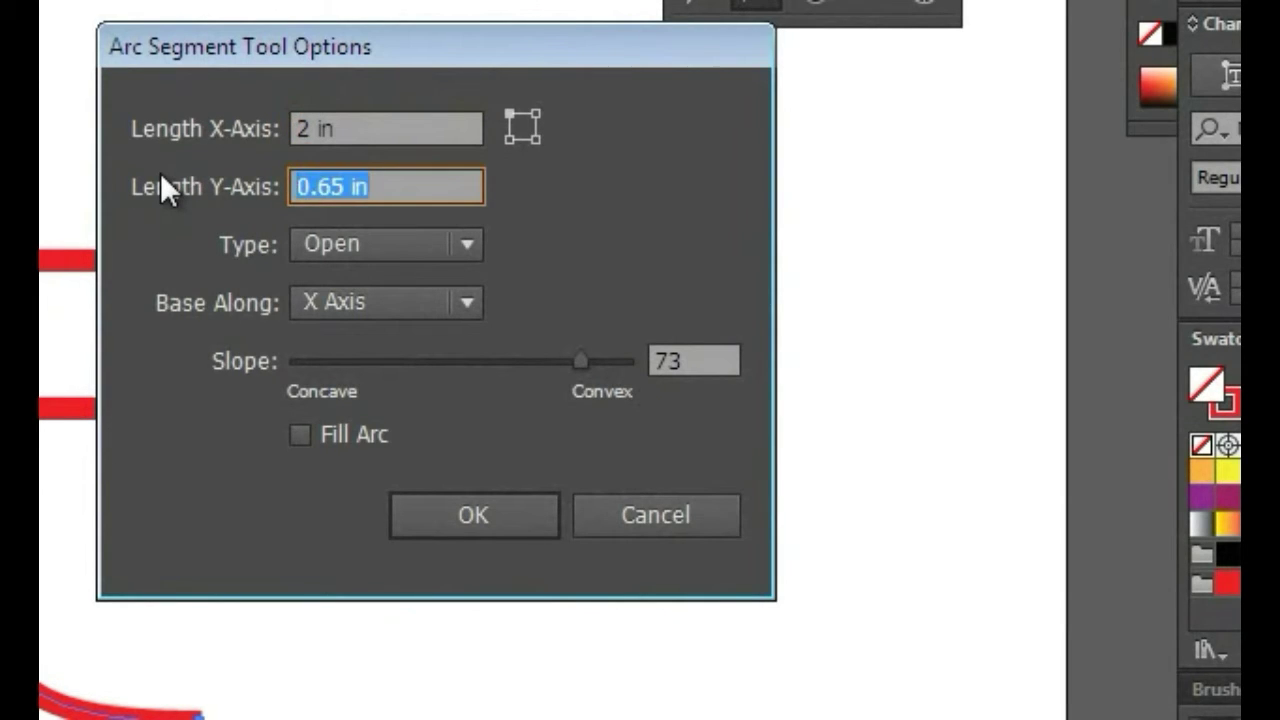
text(1.5)
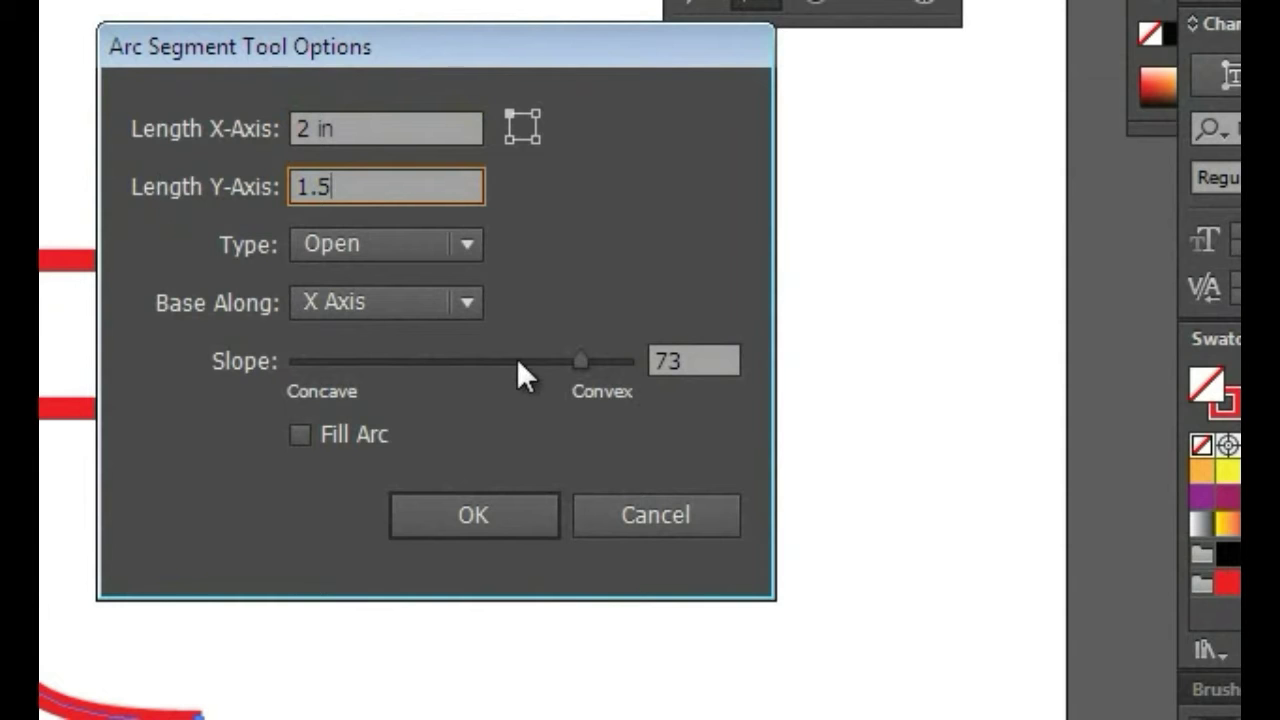
click(522, 360)
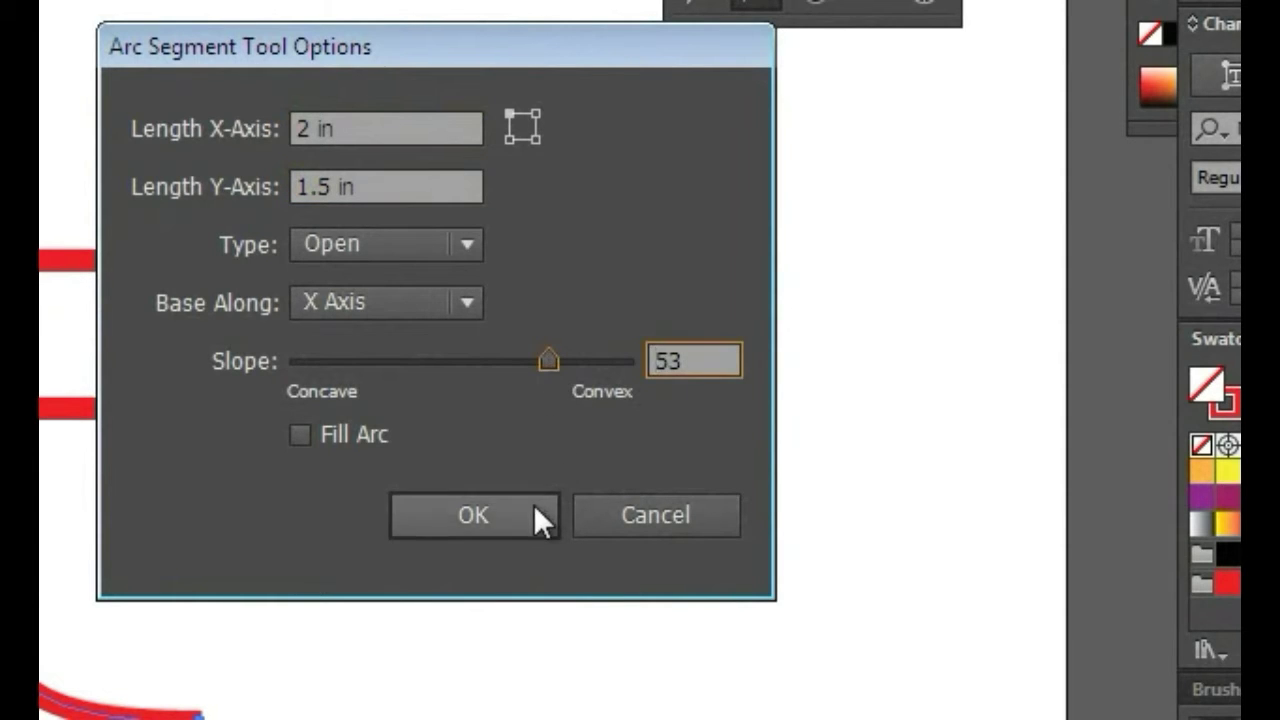
click(535, 512)
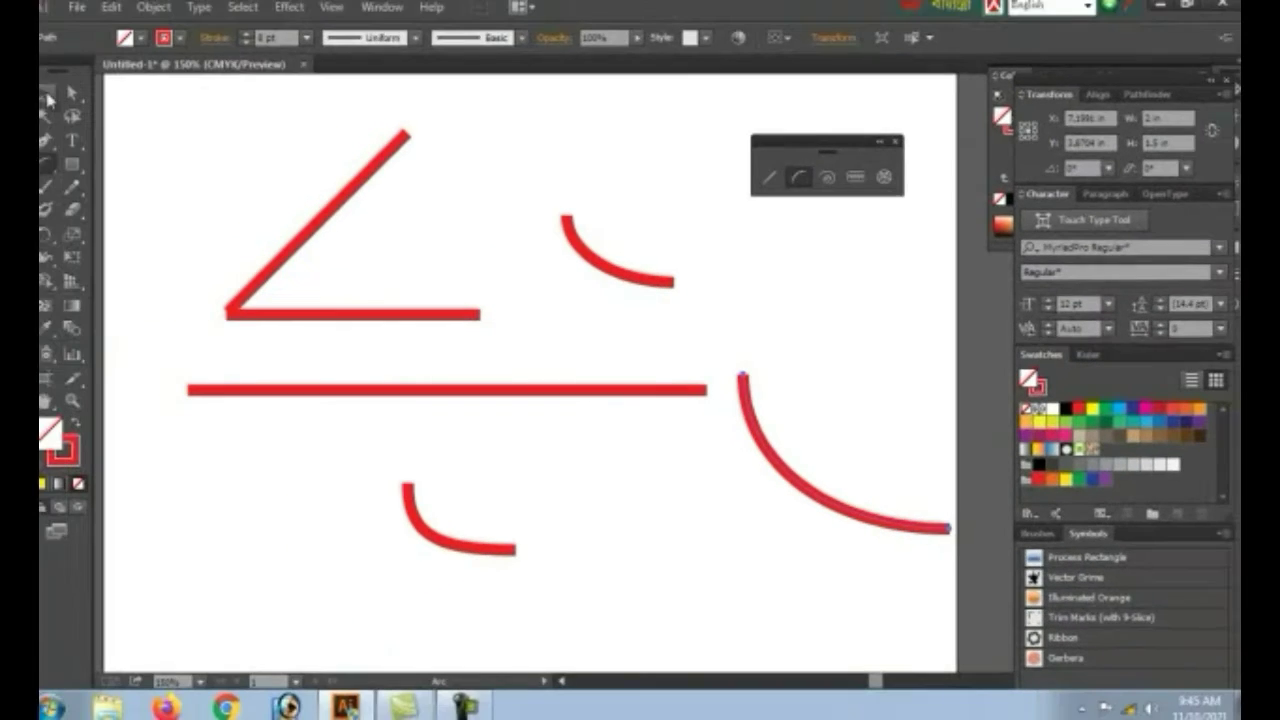
Move the large arc beside the small lower arc, then select all lines and arcs.
key(v)
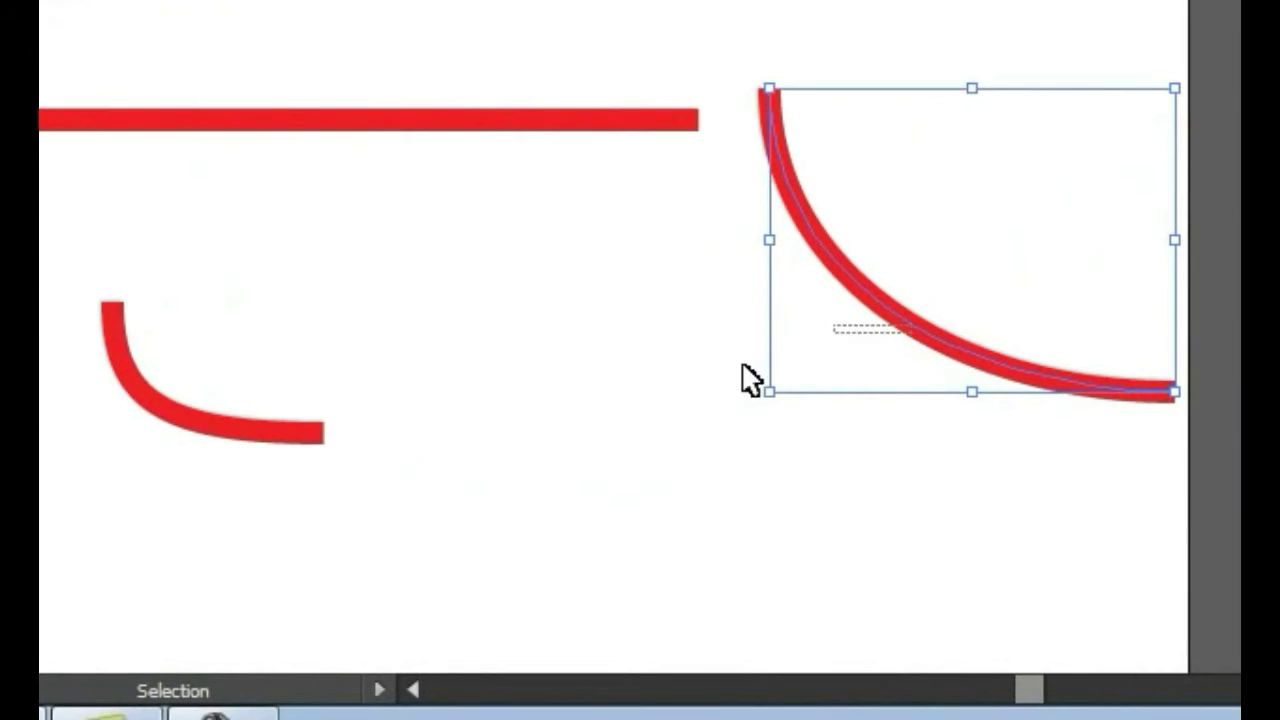
drag(888, 258, 494, 367)
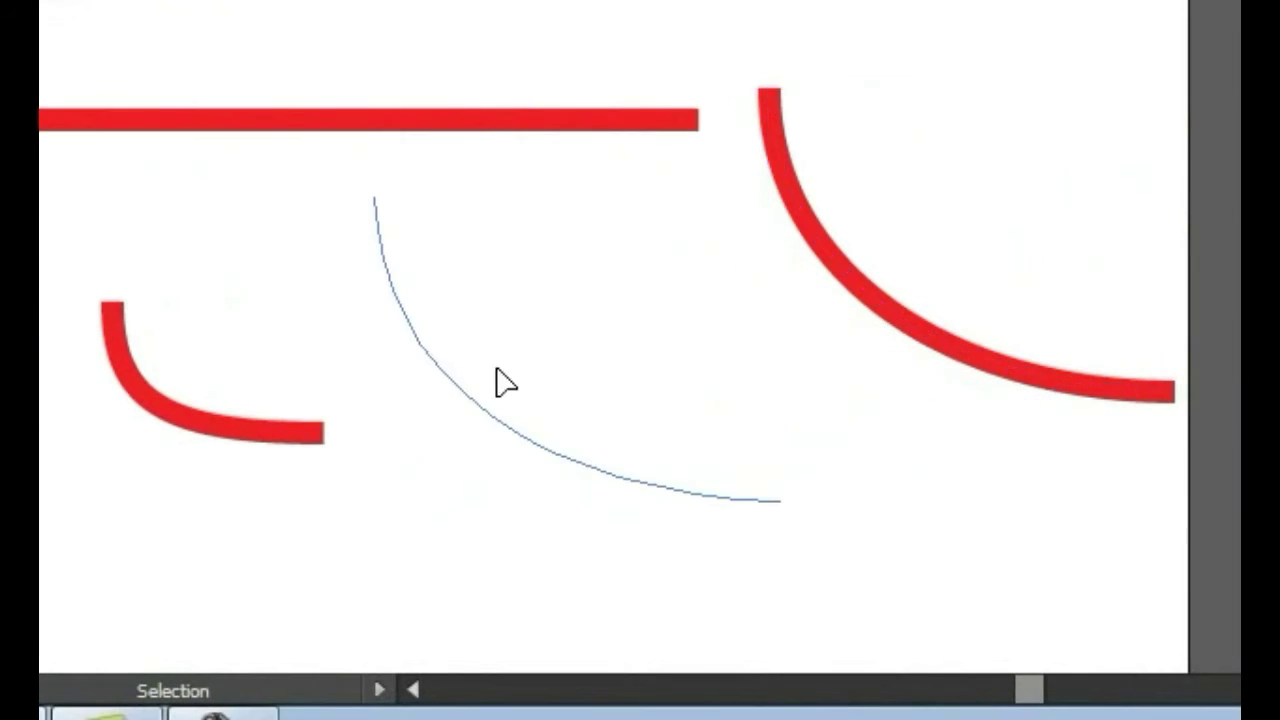
click(1000, 195)
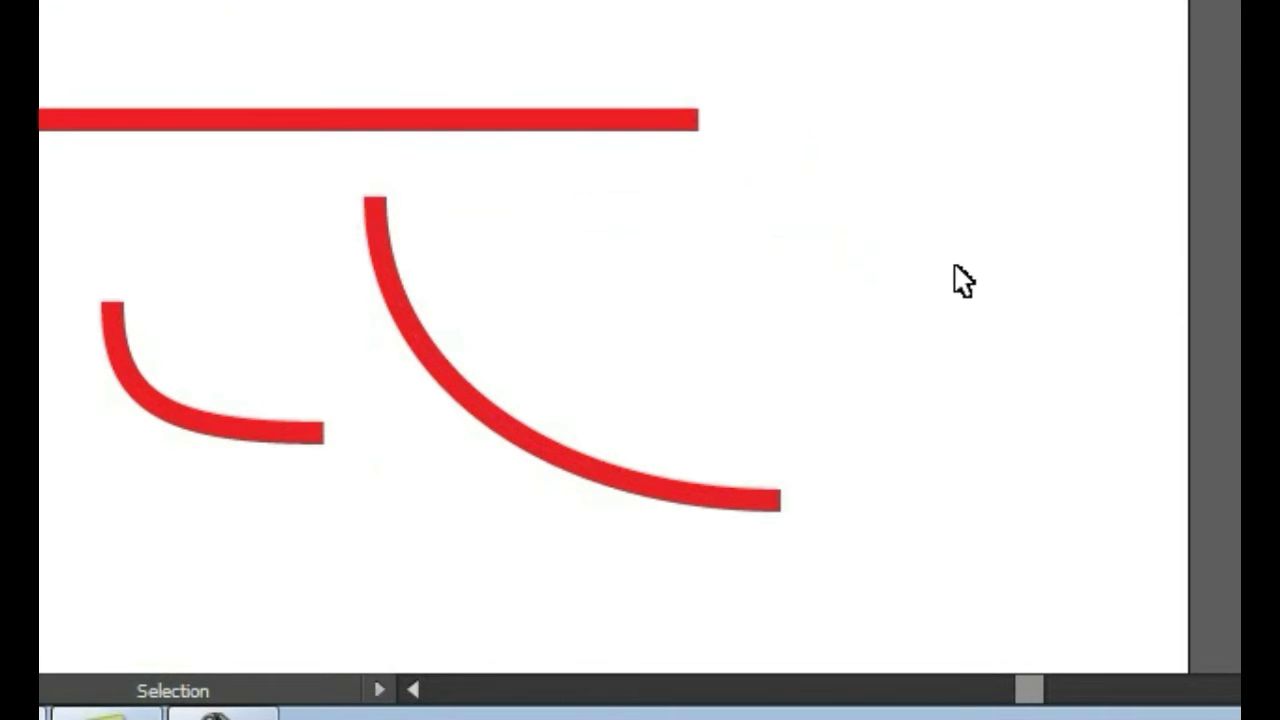
drag(898, 292, 160, 490)
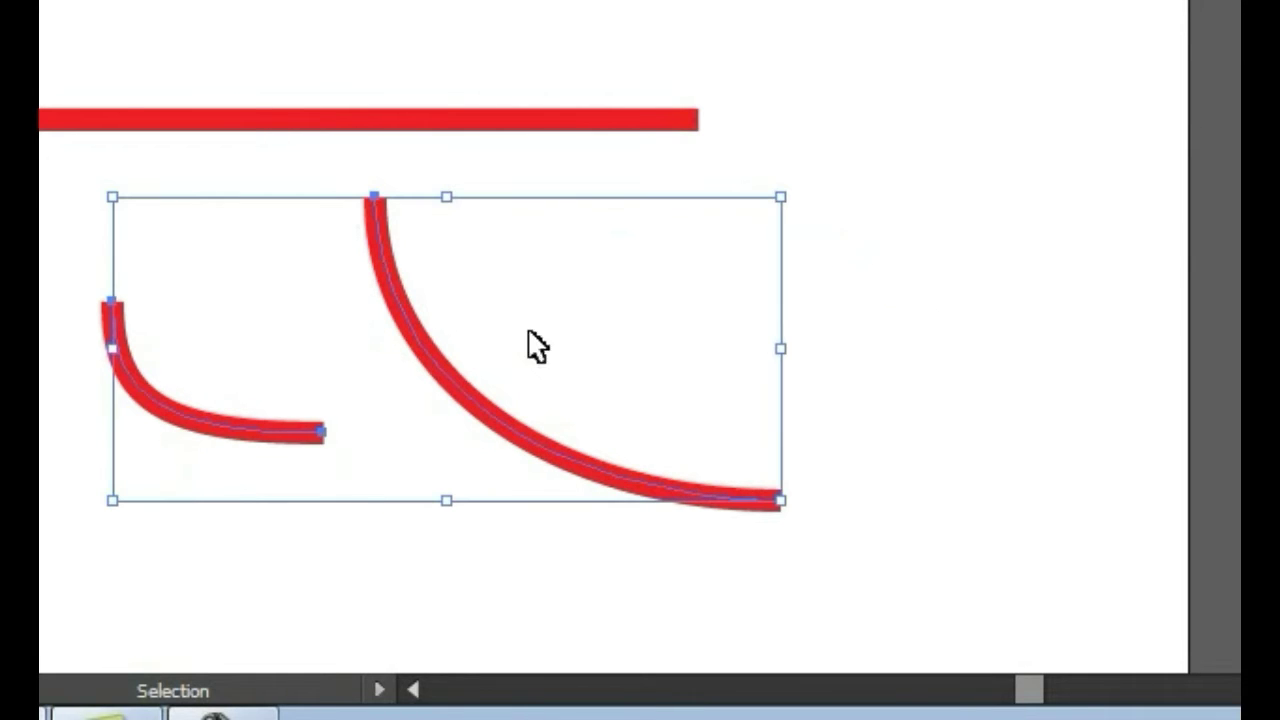
click(878, 15)
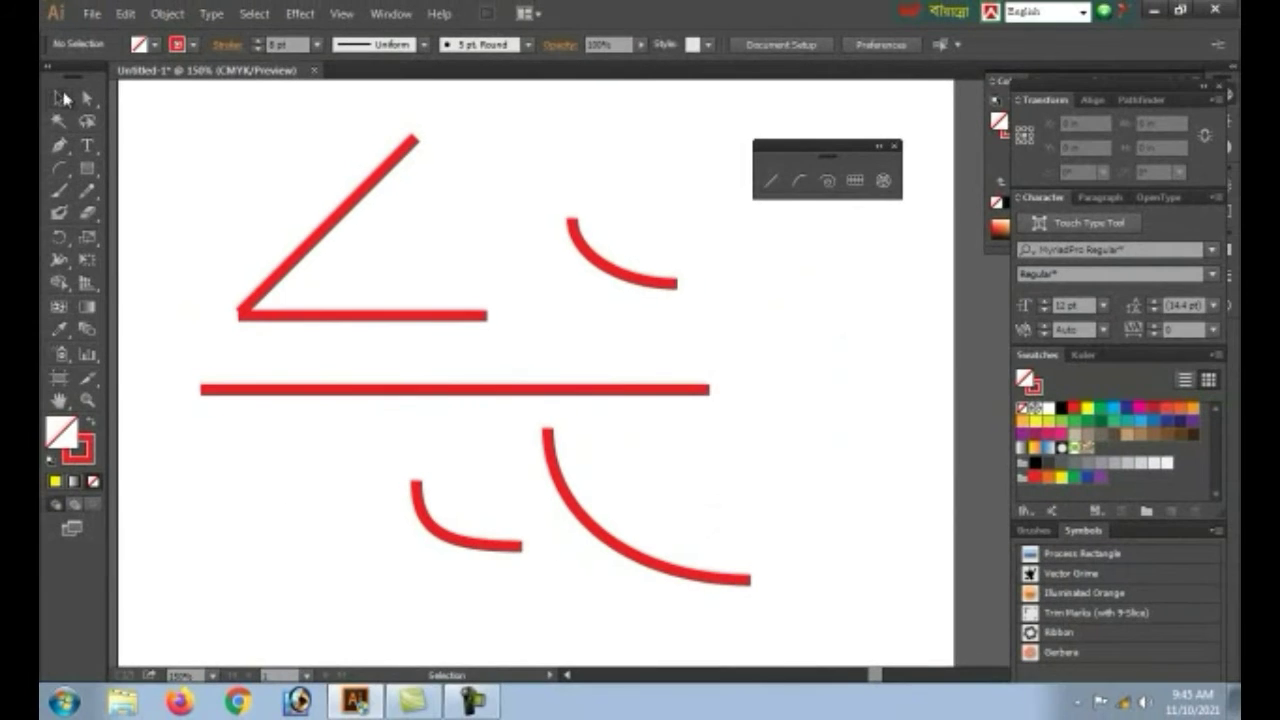
drag(192, 216, 628, 507)
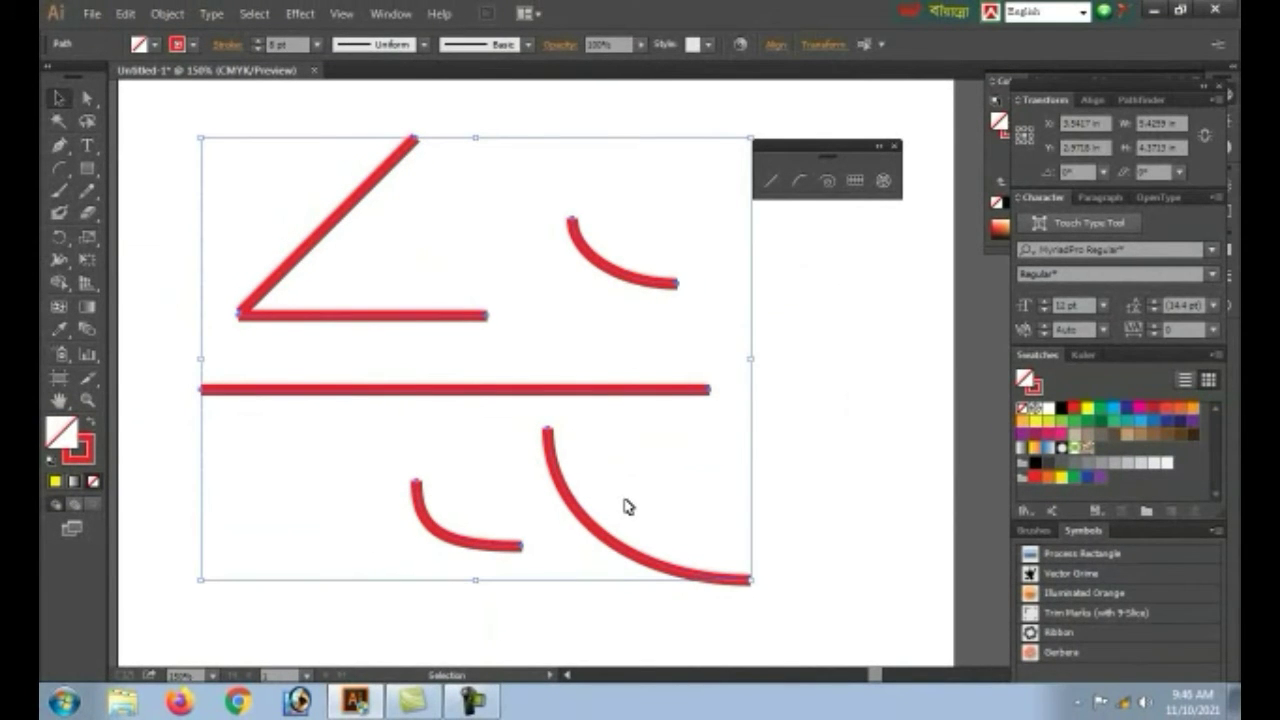
Delete all the lines and arcs and draw a large spiral at the upper left.
key(Delete)
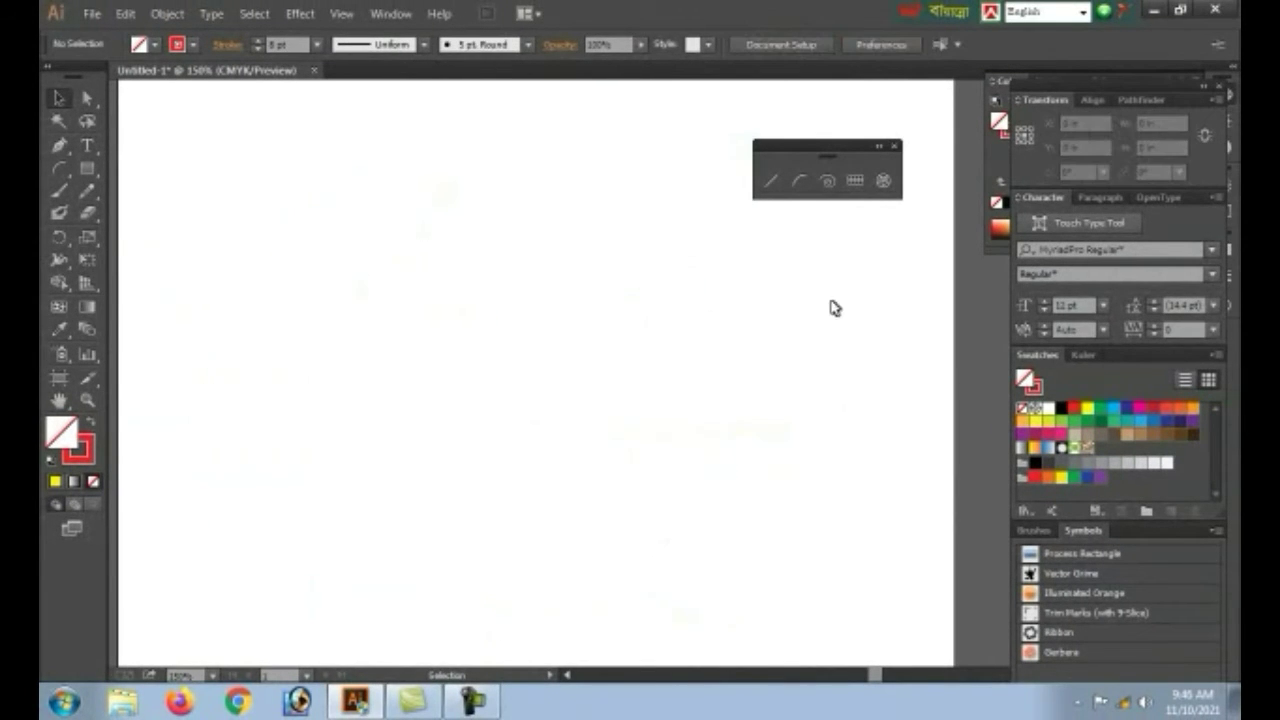
click(826, 182)
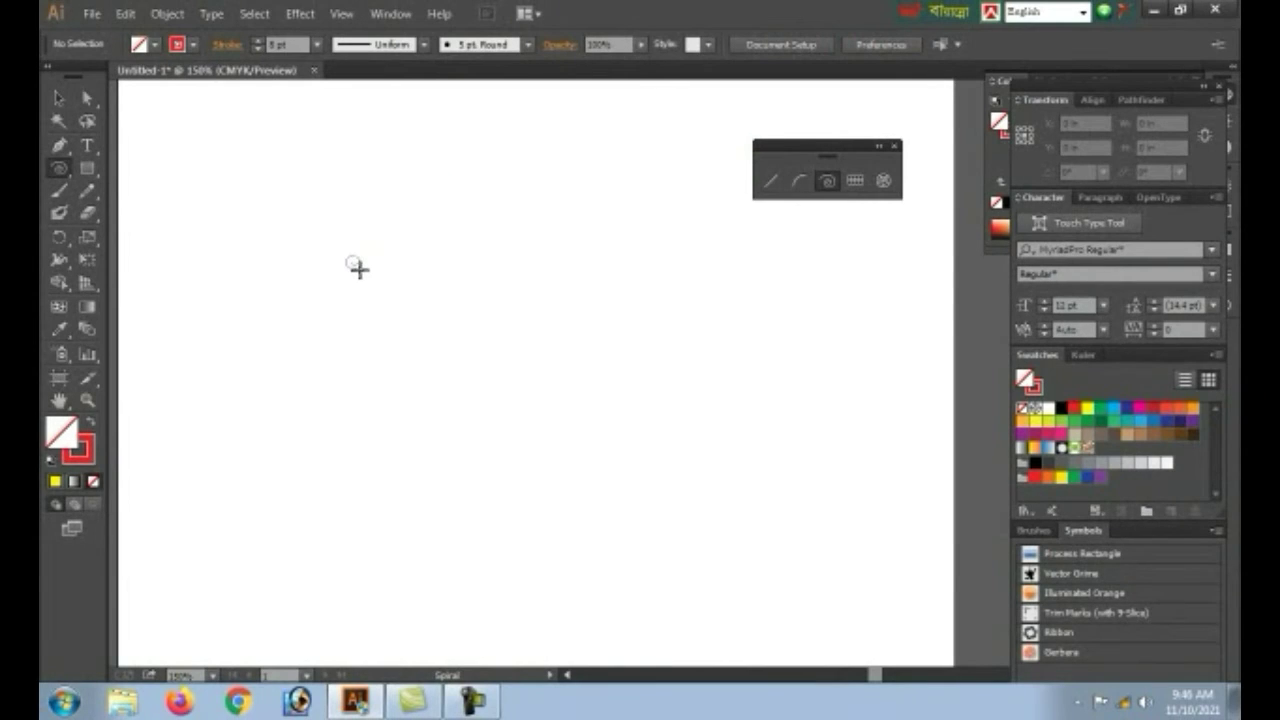
mouse_move(359, 268)
mouse_down()
mouse_move(406, 370)
mouse_move(437, 383)
mouse_up()
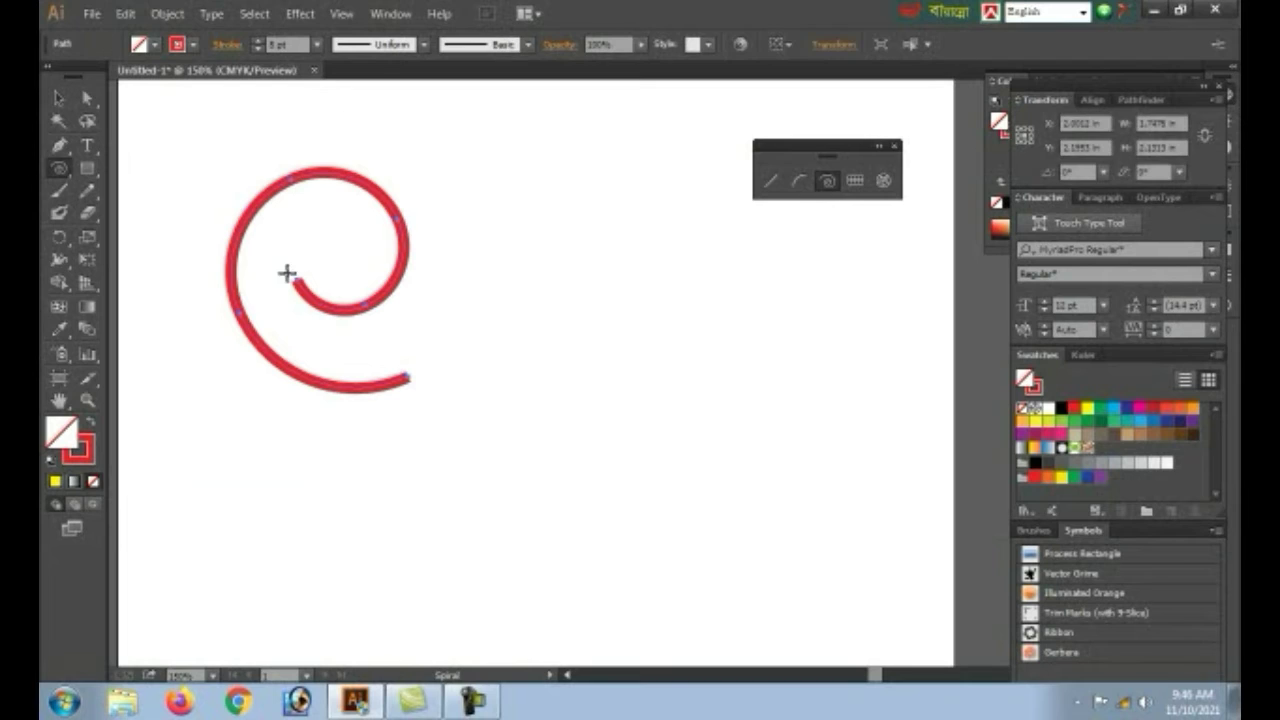
click(59, 97)
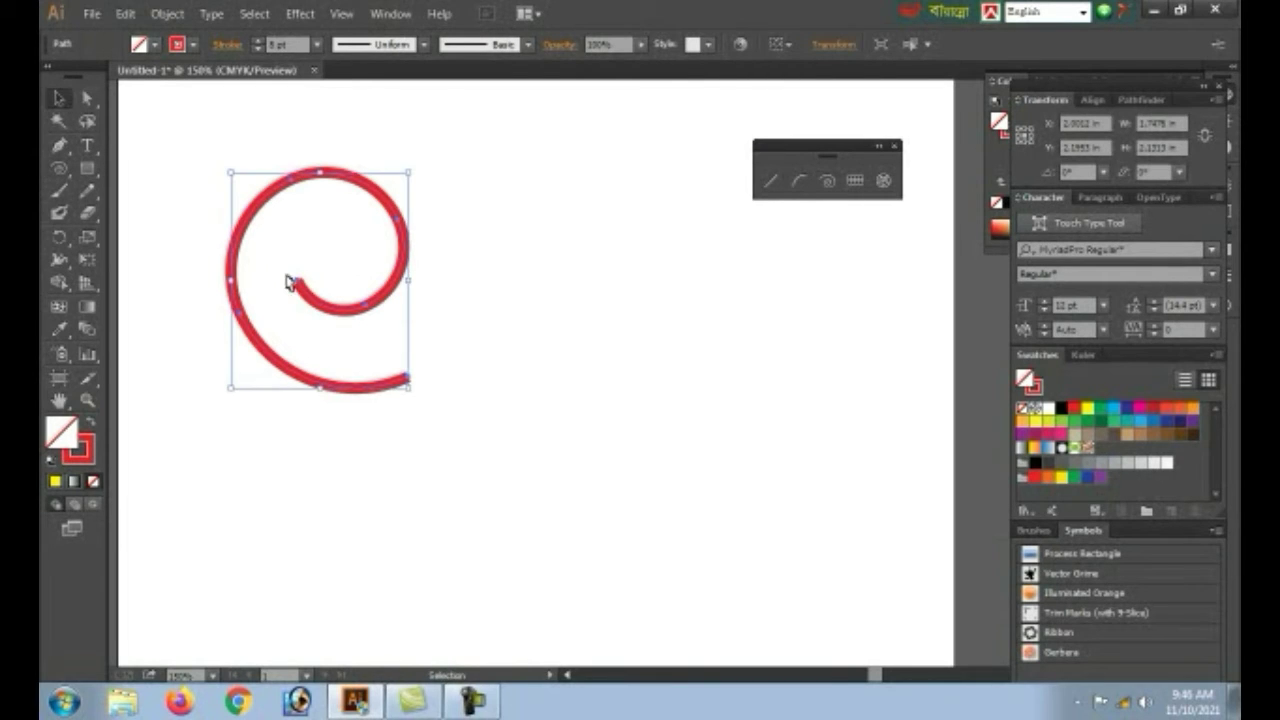
click(396, 232)
click(405, 232)
click(478, 318)
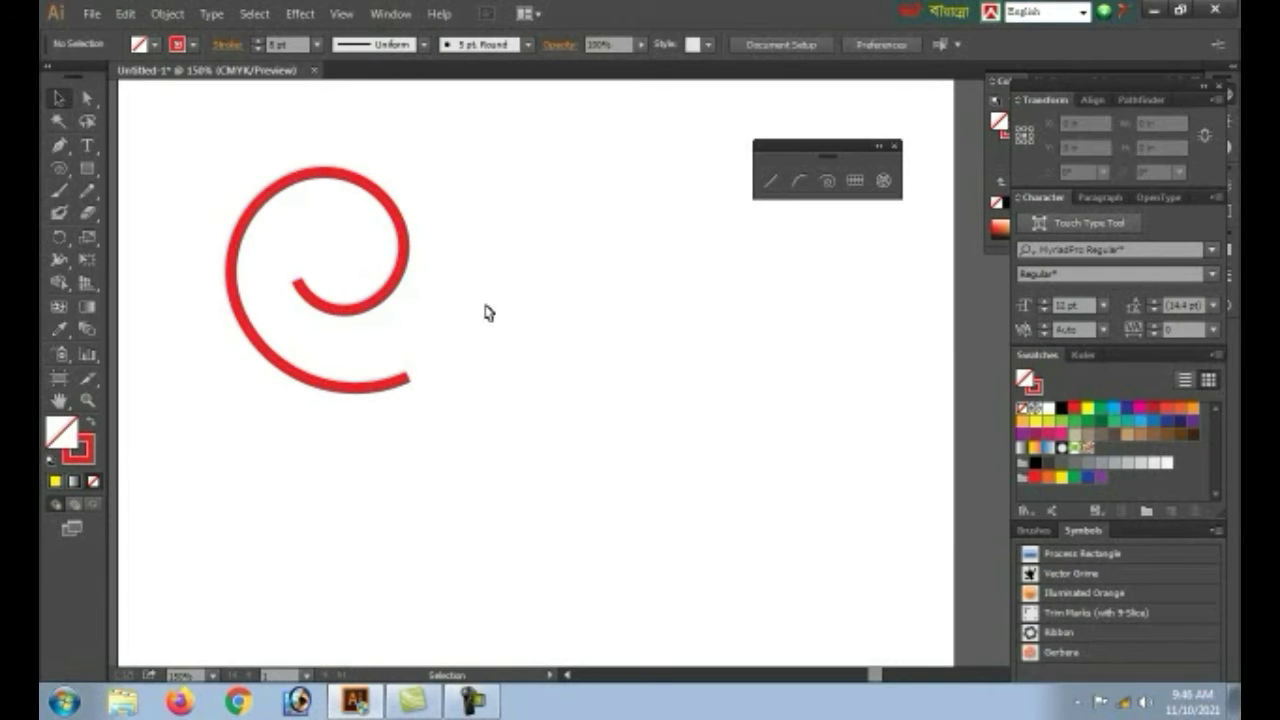
Create a 10-segment spiral from the Spiral options dialog.
click(826, 182)
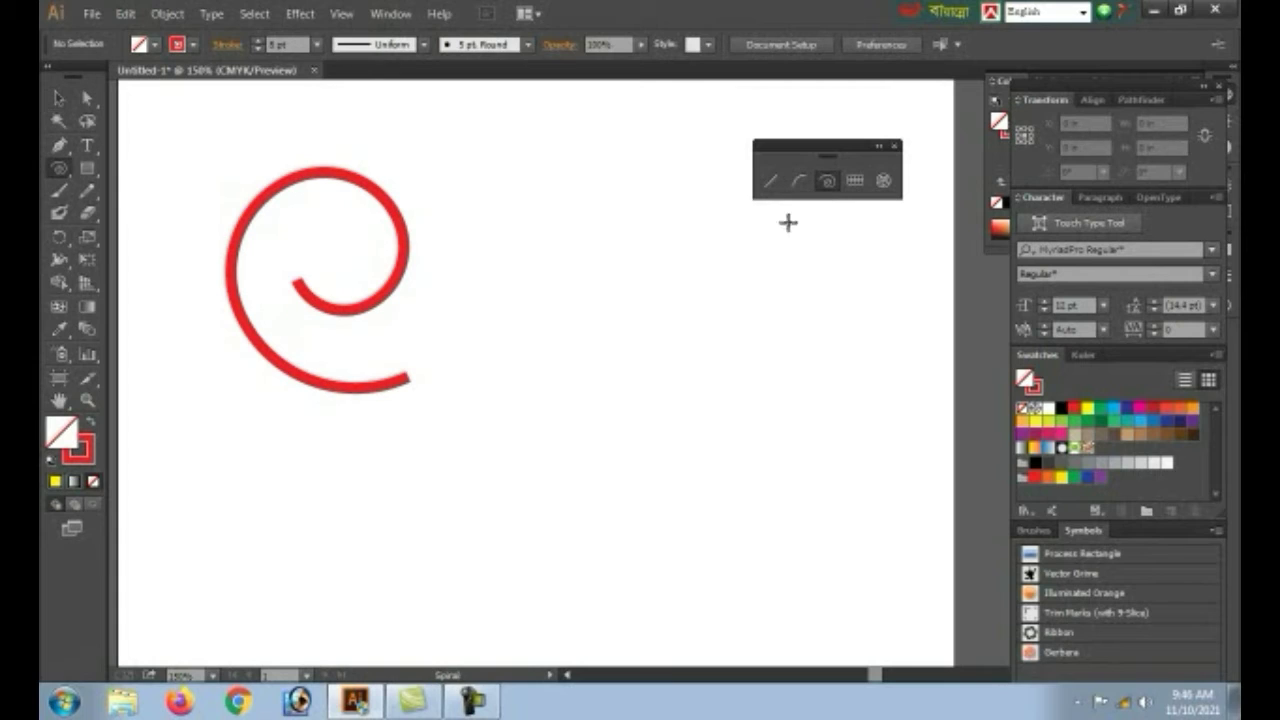
click(527, 293)
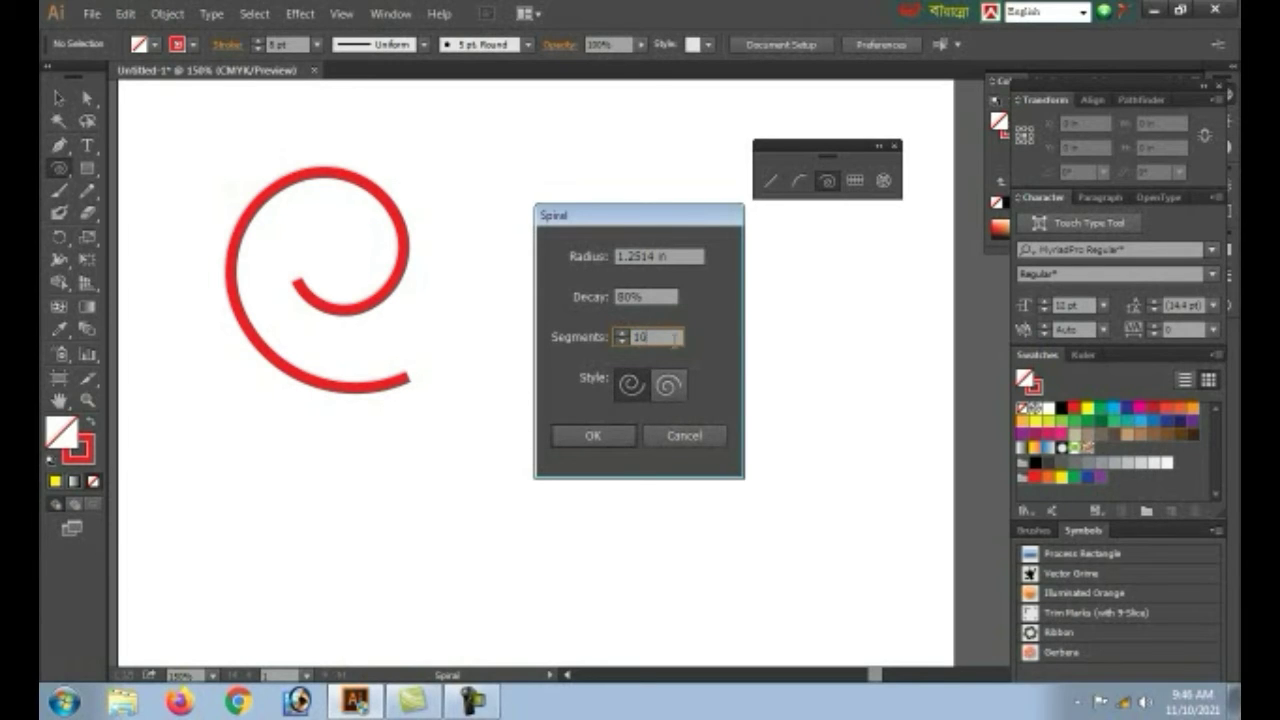
click(598, 436)
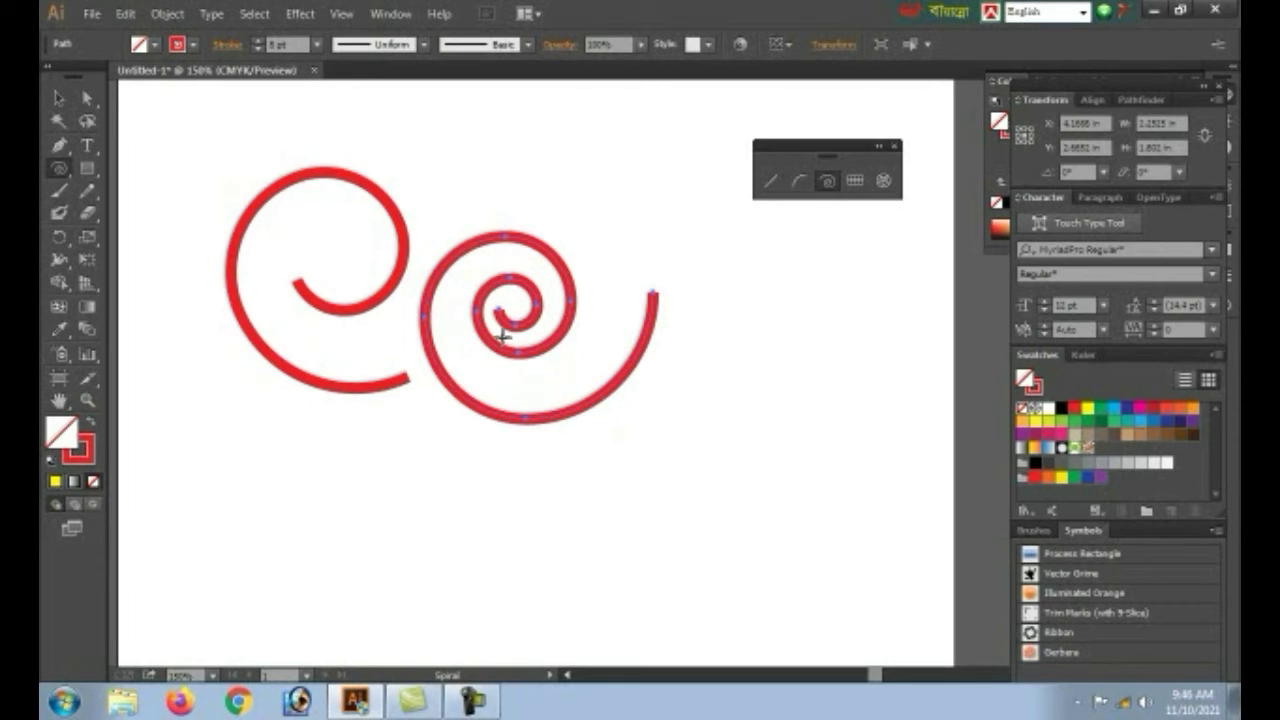
Add another spiral wound in the opposite direction and select it.
click(684, 334)
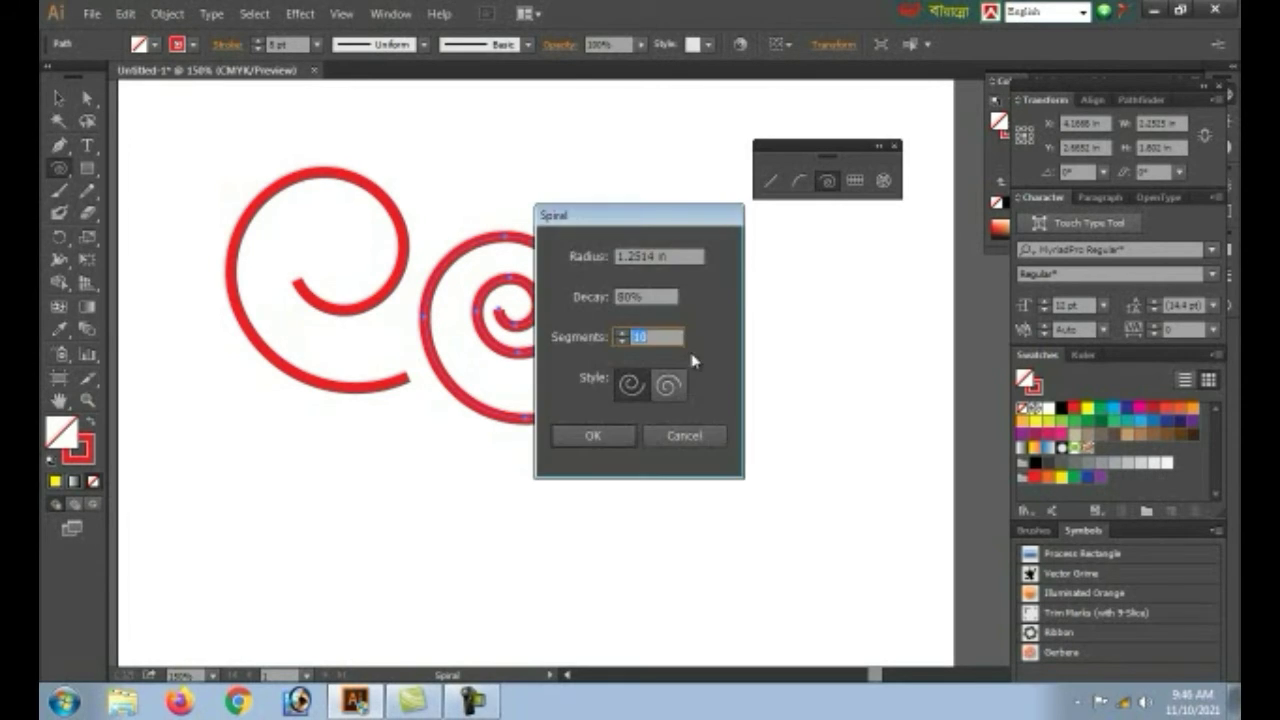
click(670, 385)
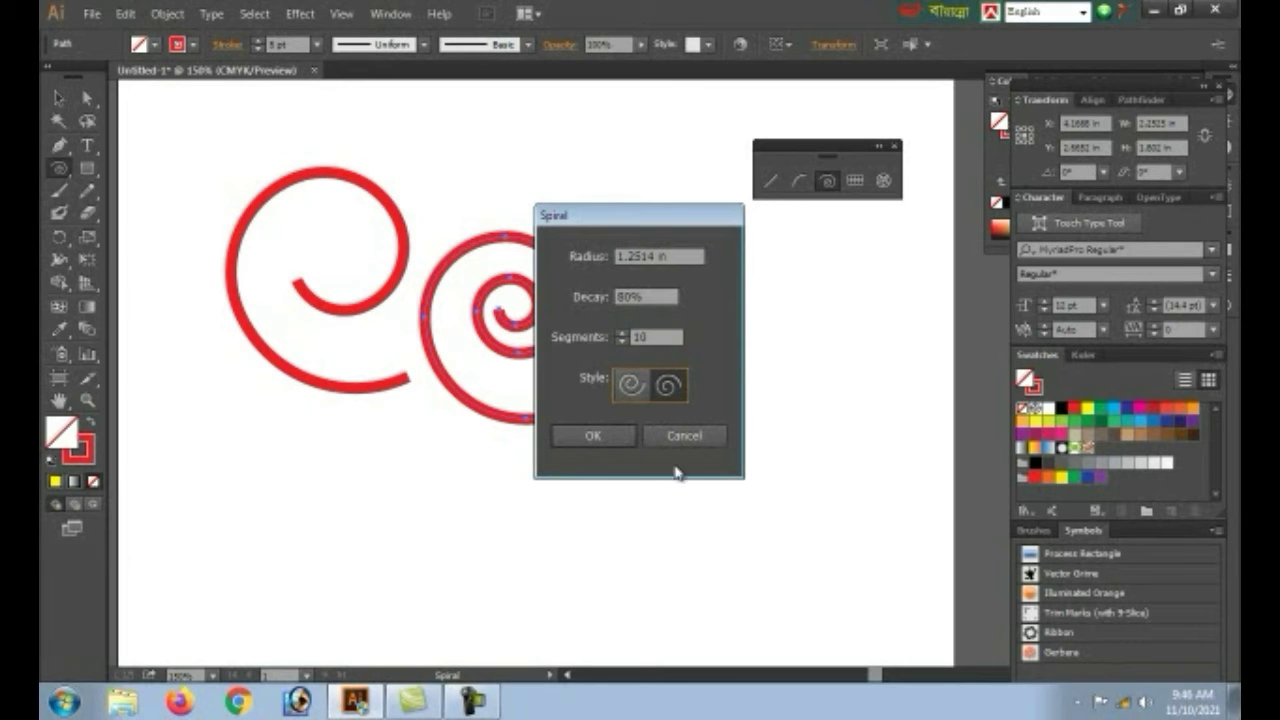
click(613, 435)
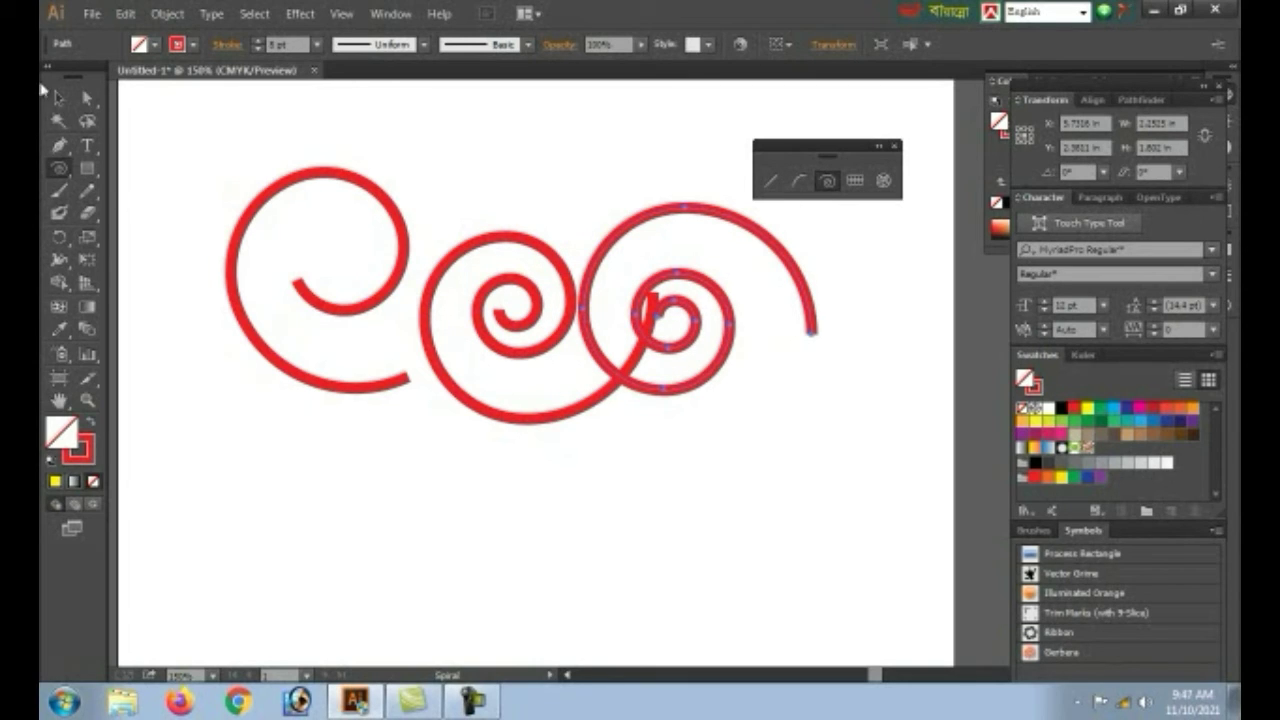
click(59, 97)
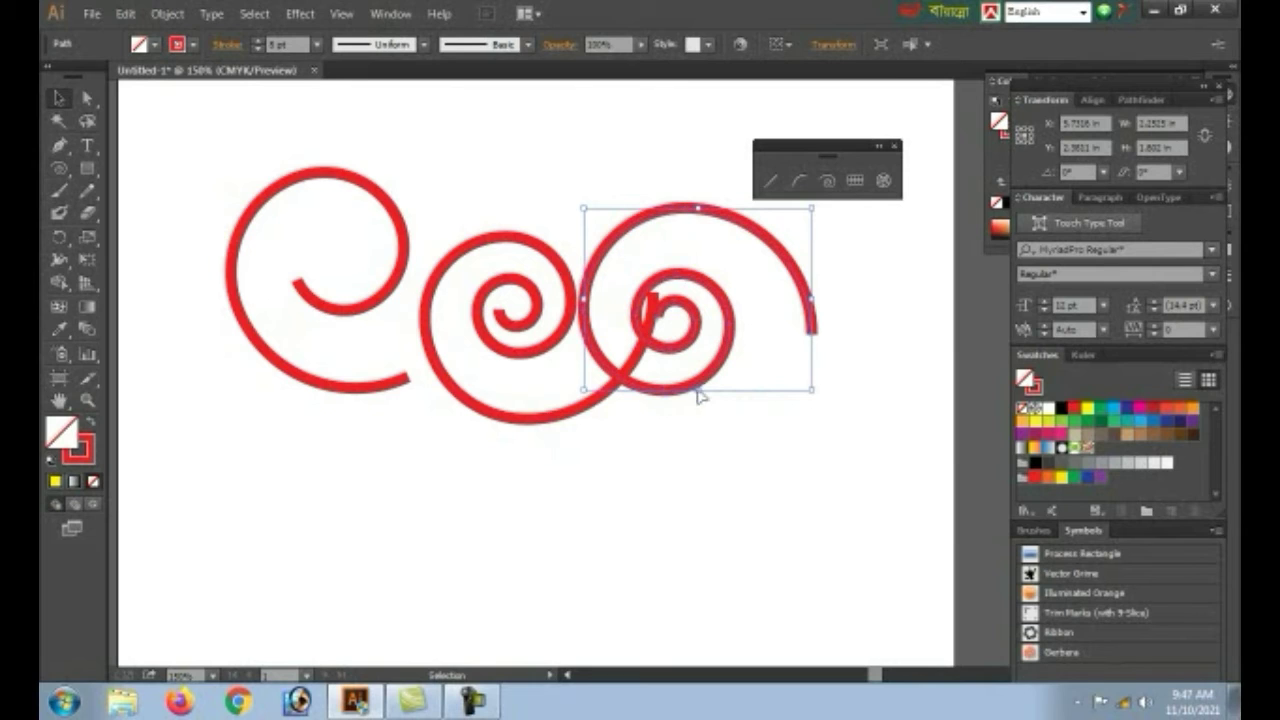
Move the third spiral down below the other two.
drag(690, 316, 562, 552)
drag(744, 512, 749, 500)
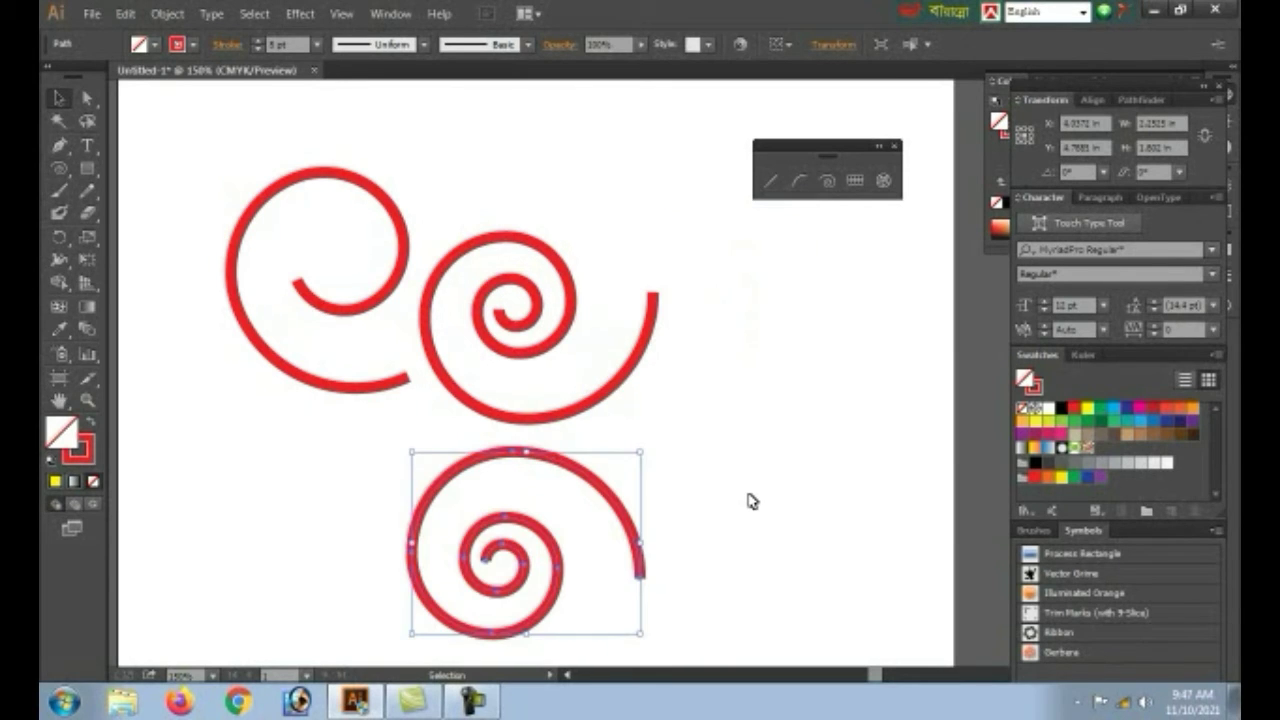
click(700, 491)
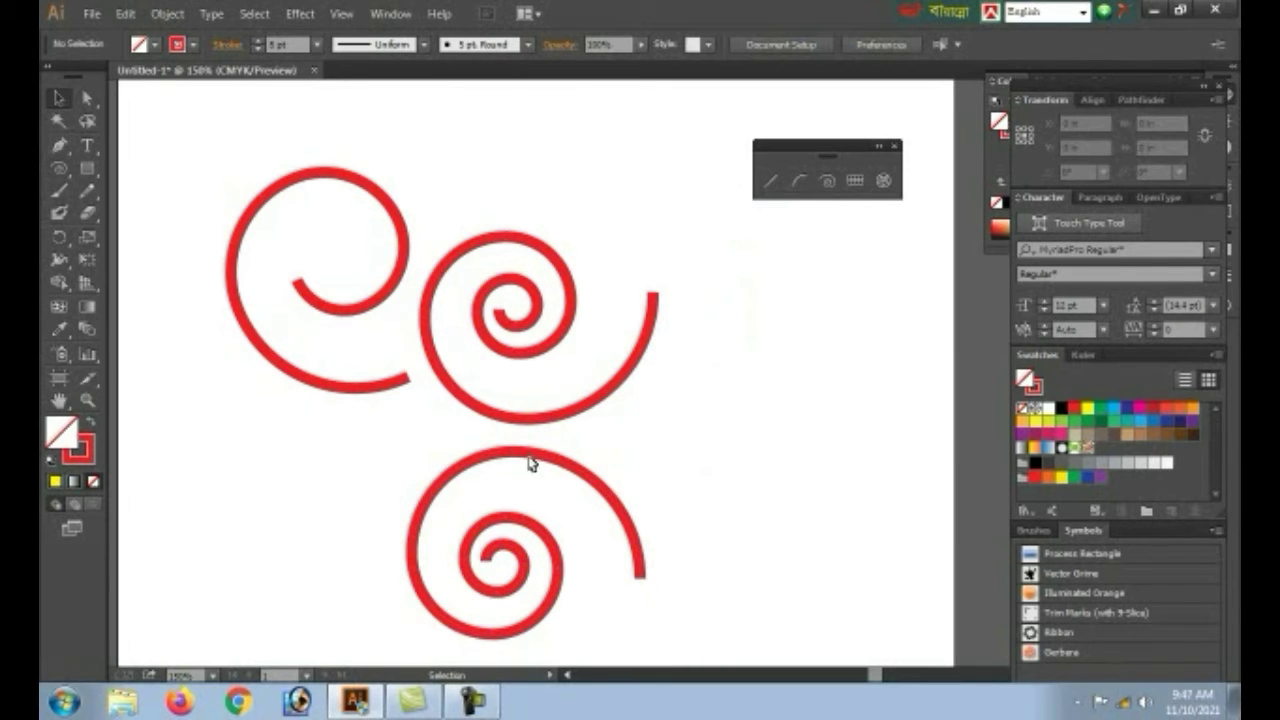
Select all three spirals and delete them.
click(855, 182)
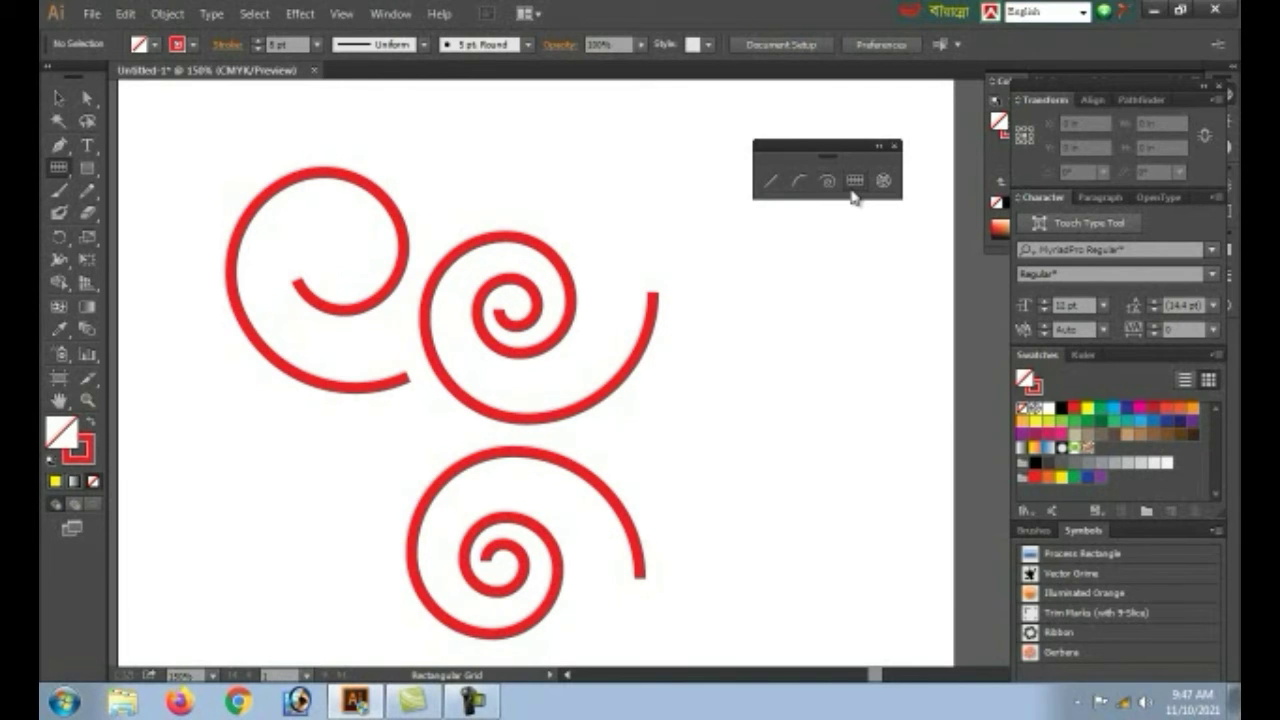
click(58, 97)
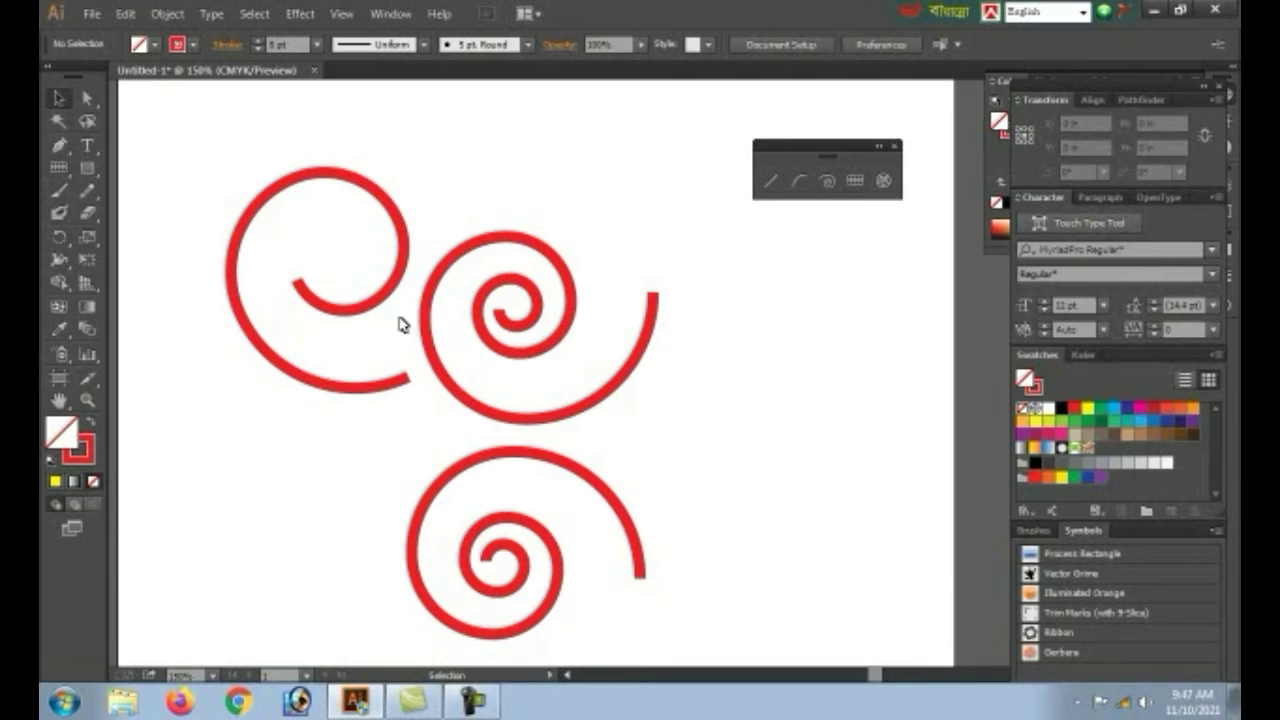
drag(216, 187, 594, 548)
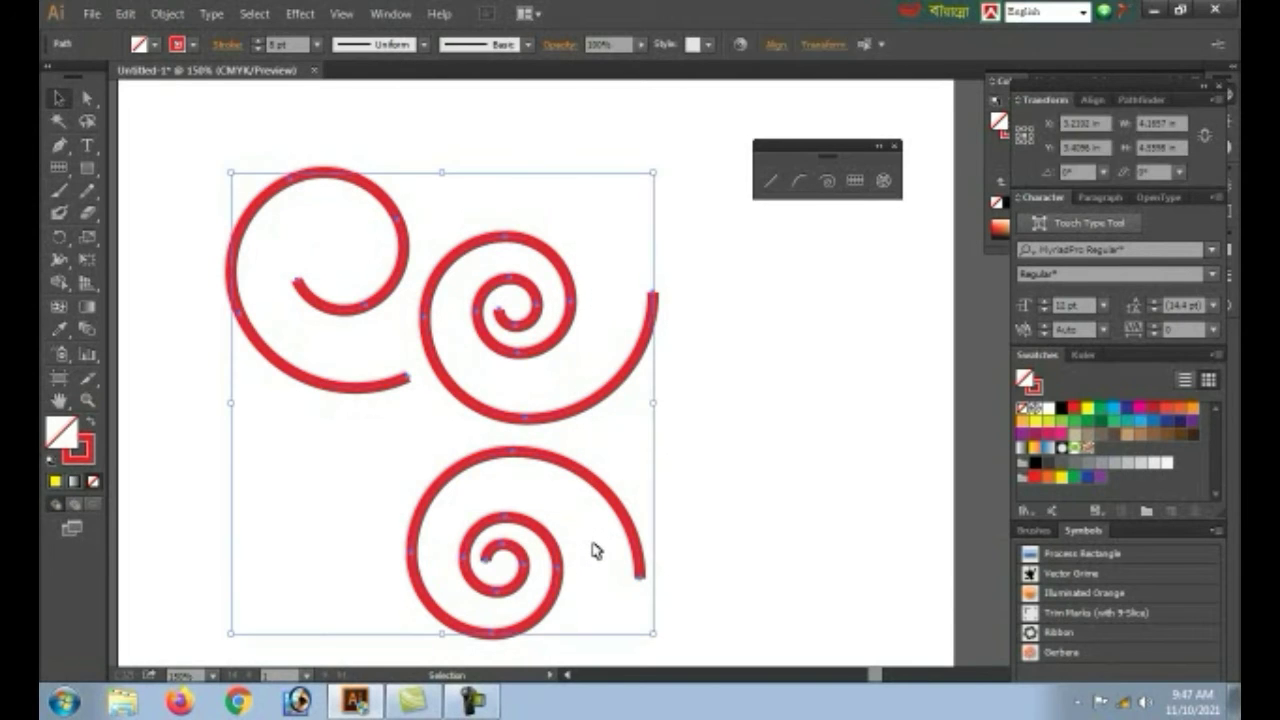
key(Delete)
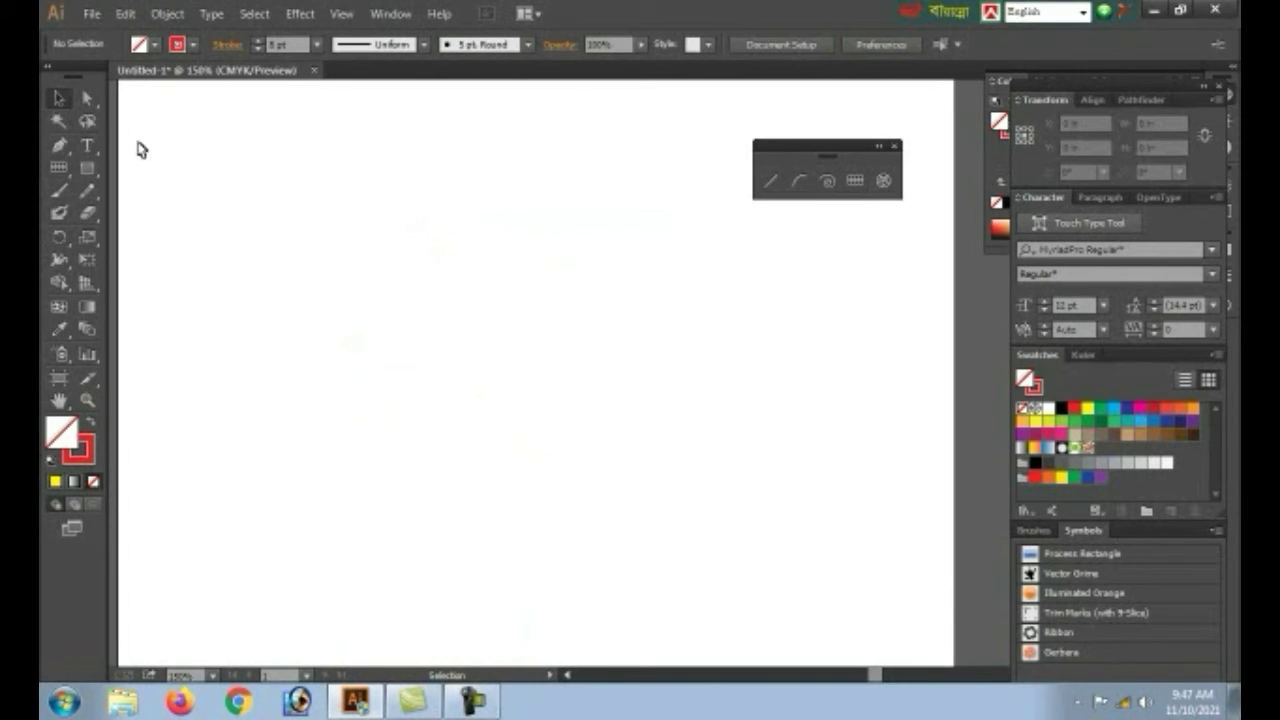
Draw a rectangular grid on the artboard and thin its stroke to 2 pt.
click(855, 181)
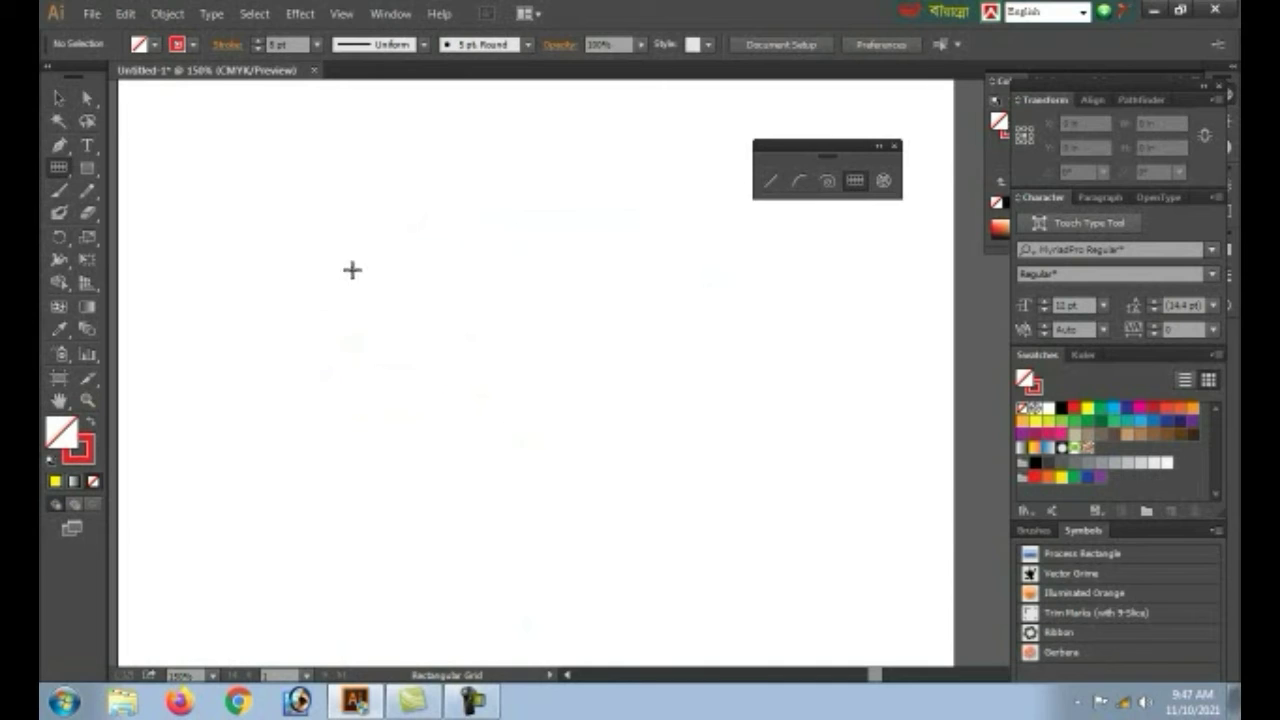
drag(234, 210, 708, 492)
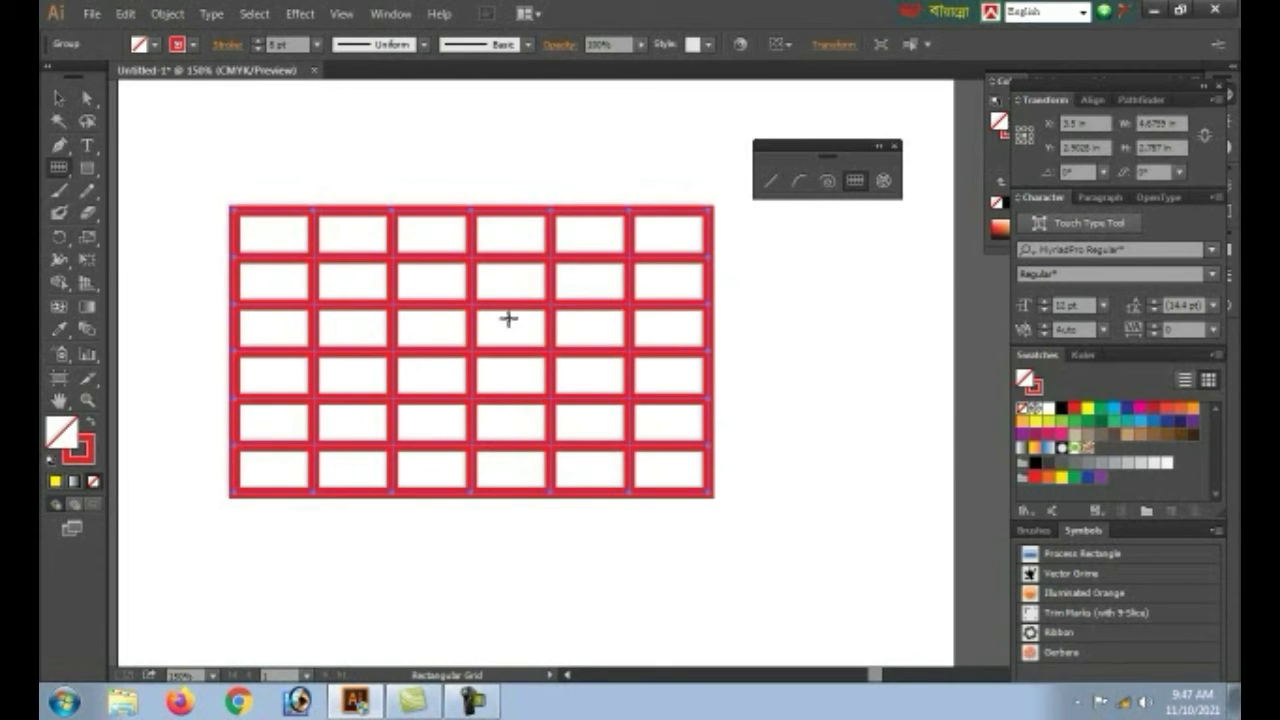
click(256, 50)
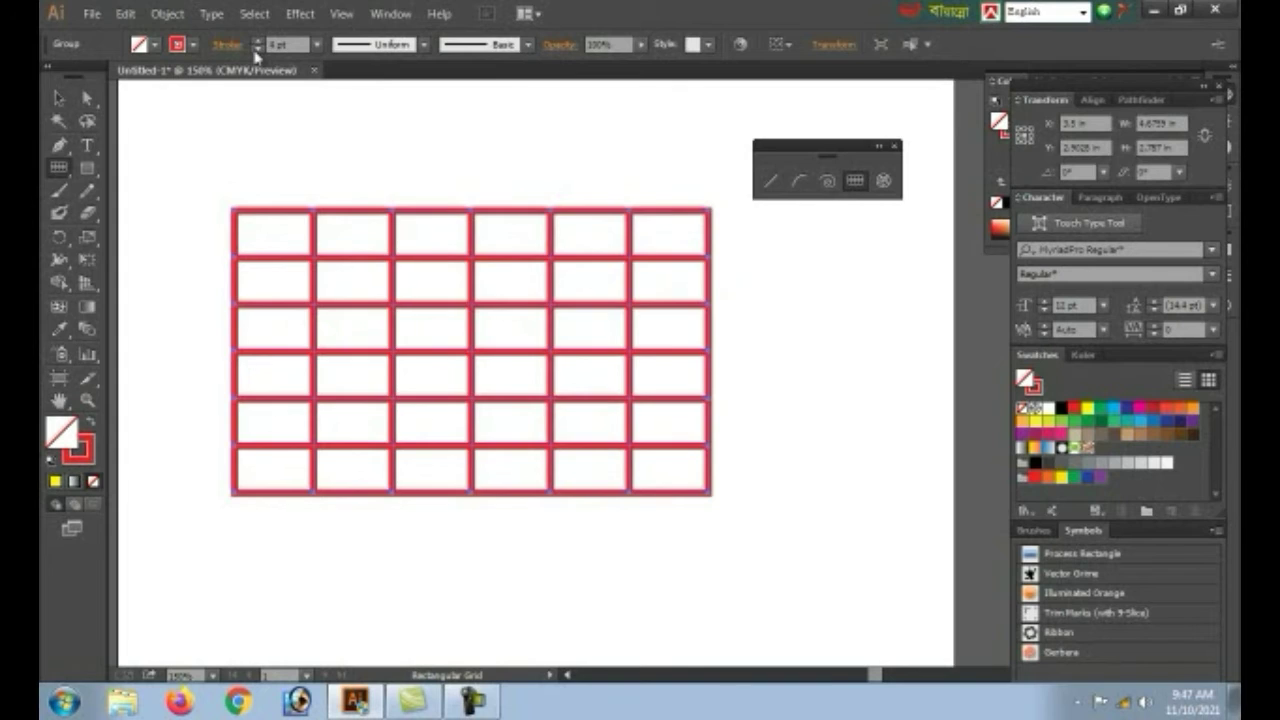
click(256, 50)
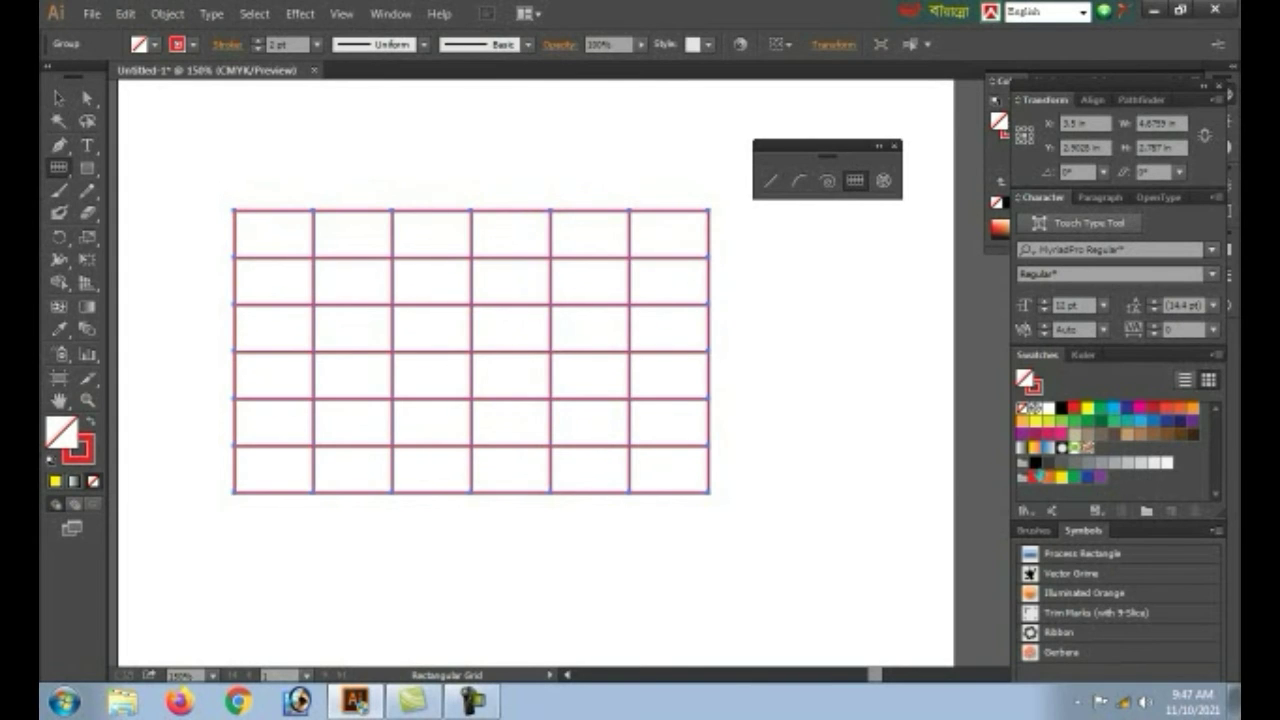
Make the grid lines green with no fill, then deselect it.
drag(1102, 410, 397, 423)
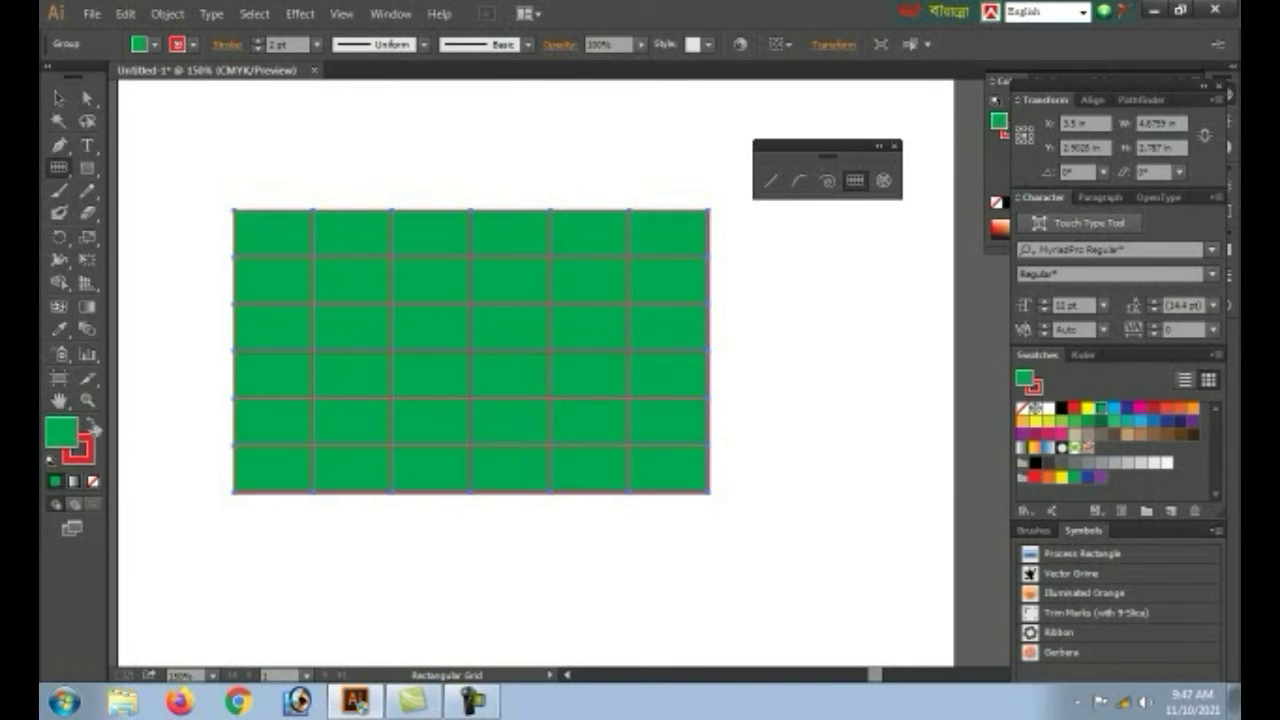
click(92, 424)
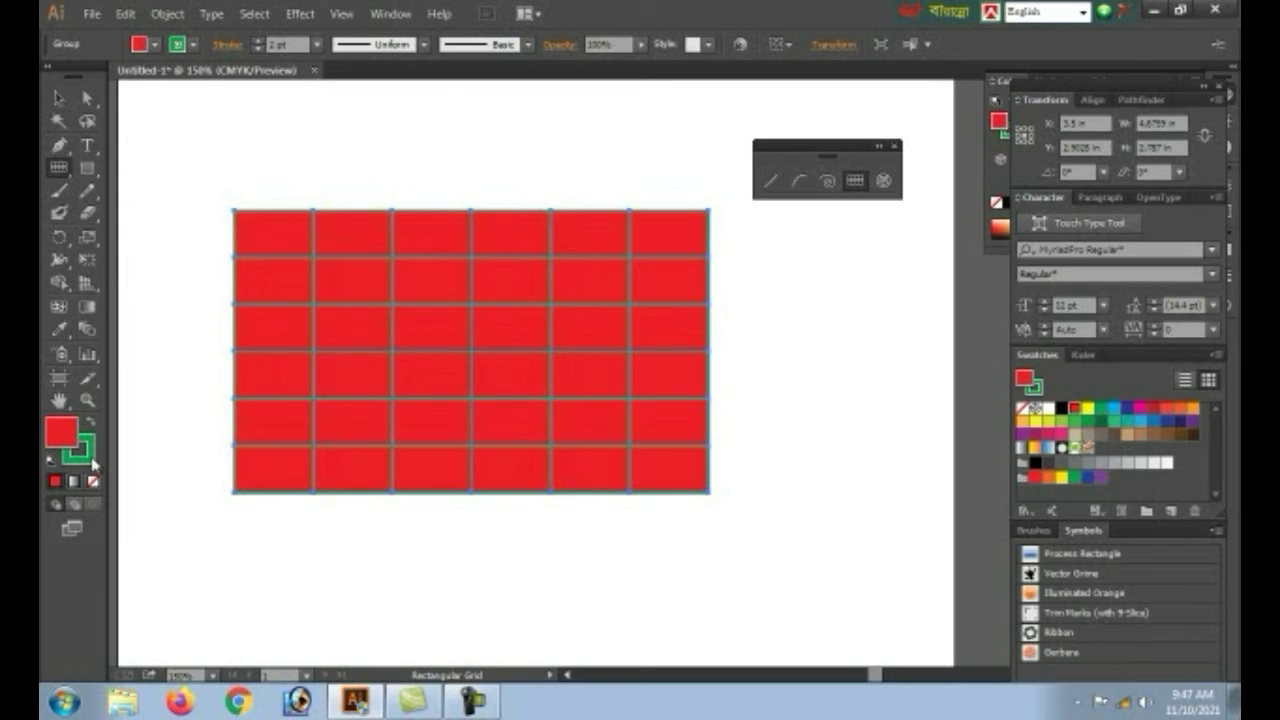
click(93, 481)
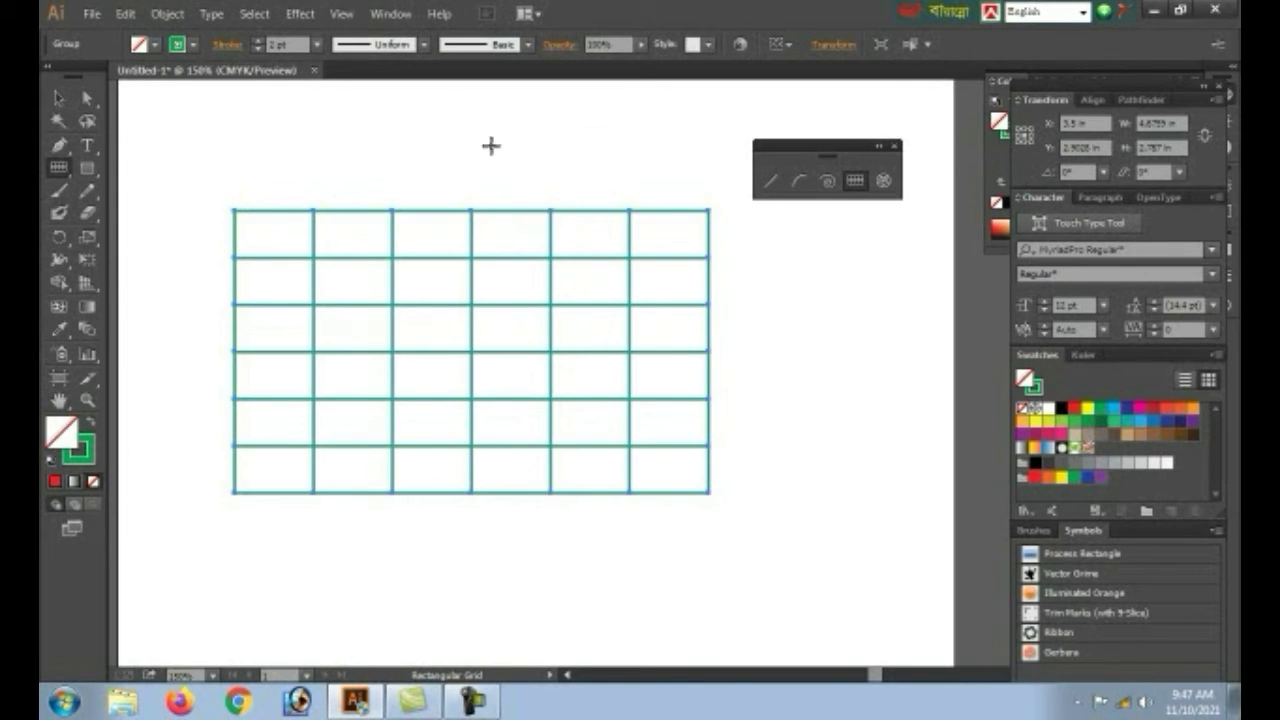
click(58, 98)
click(734, 520)
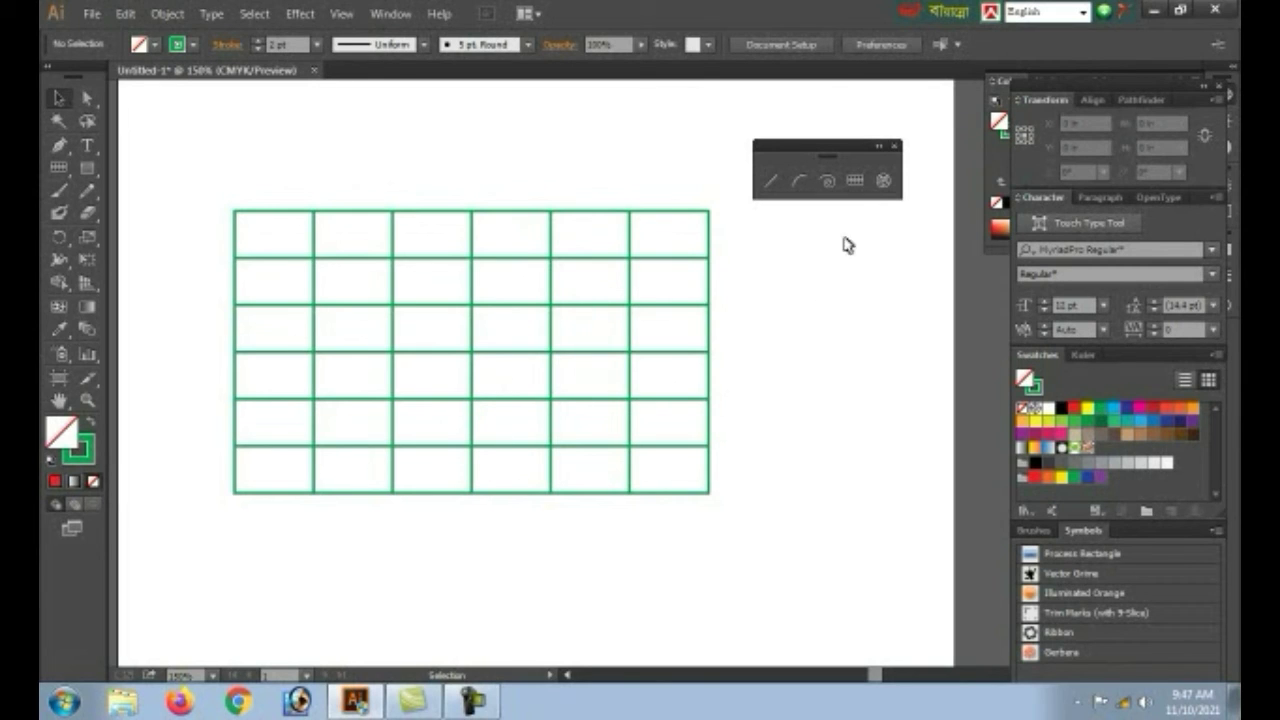
click(854, 180)
Create a 4 in × 2 in rectangular grid with 7 horizontal and 3 vertical dividers.
click(512, 170)
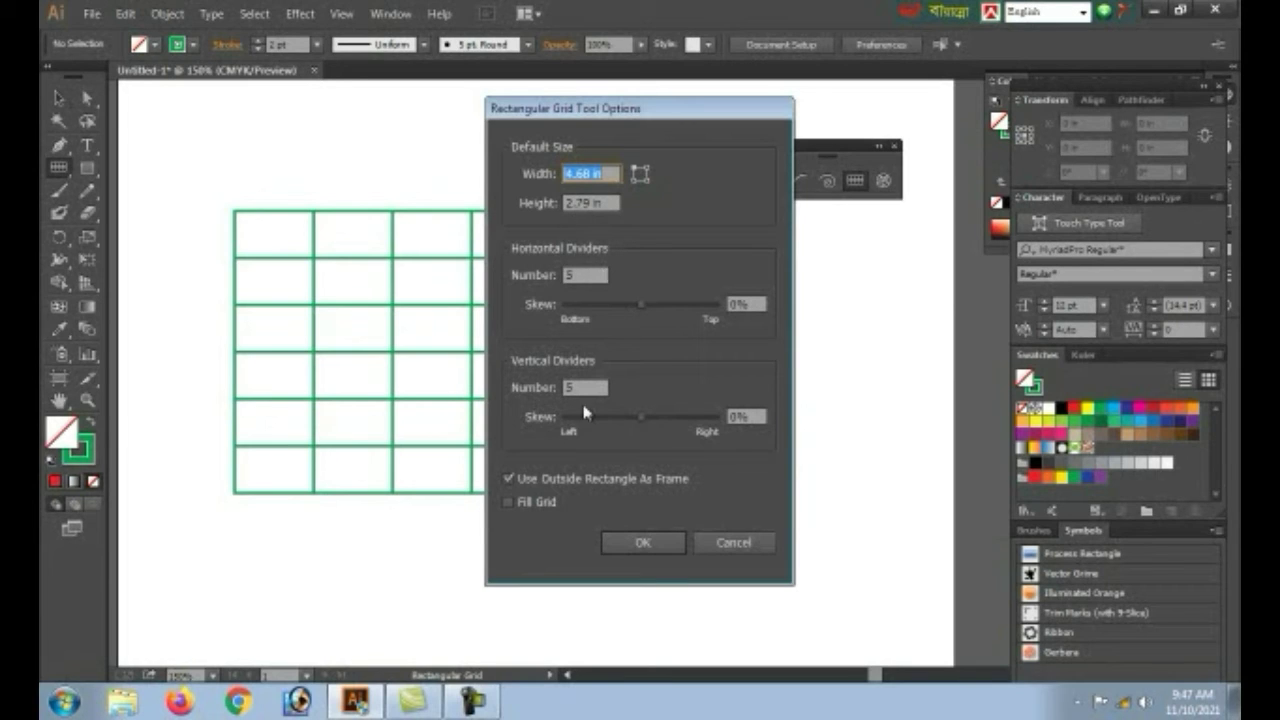
click(613, 173)
key(Tab)
text(2)
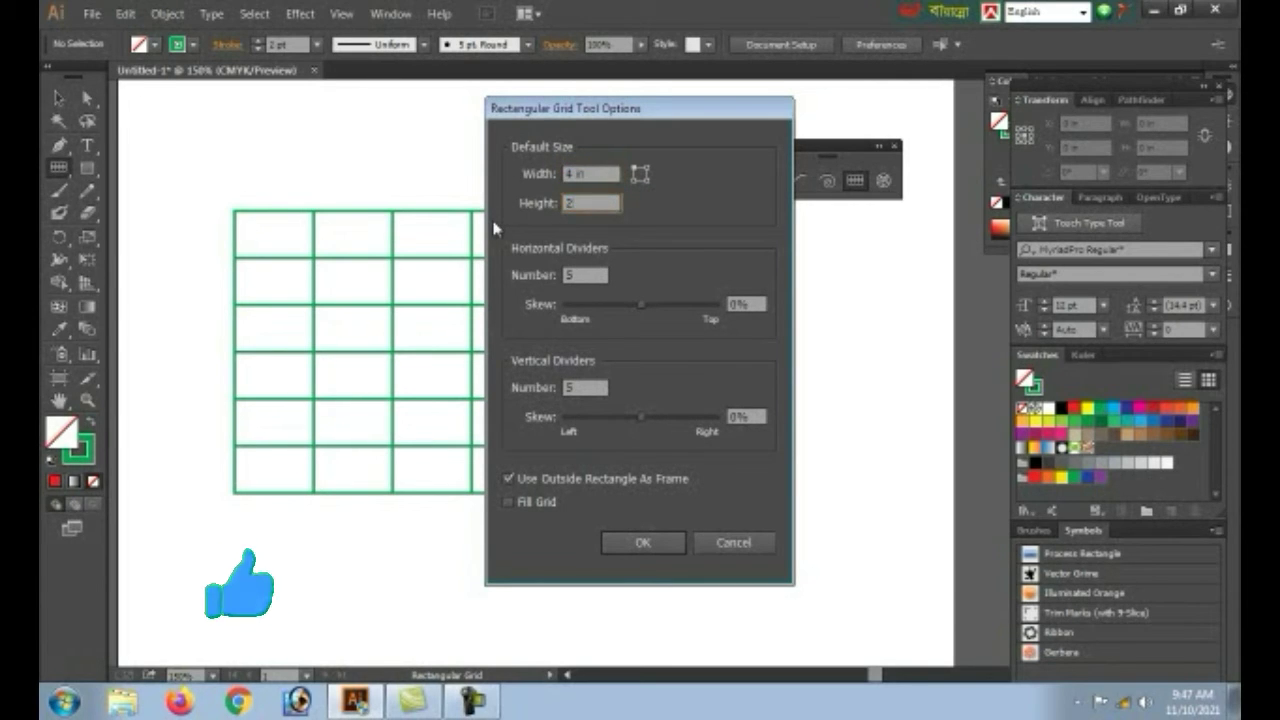
double_click(582, 276)
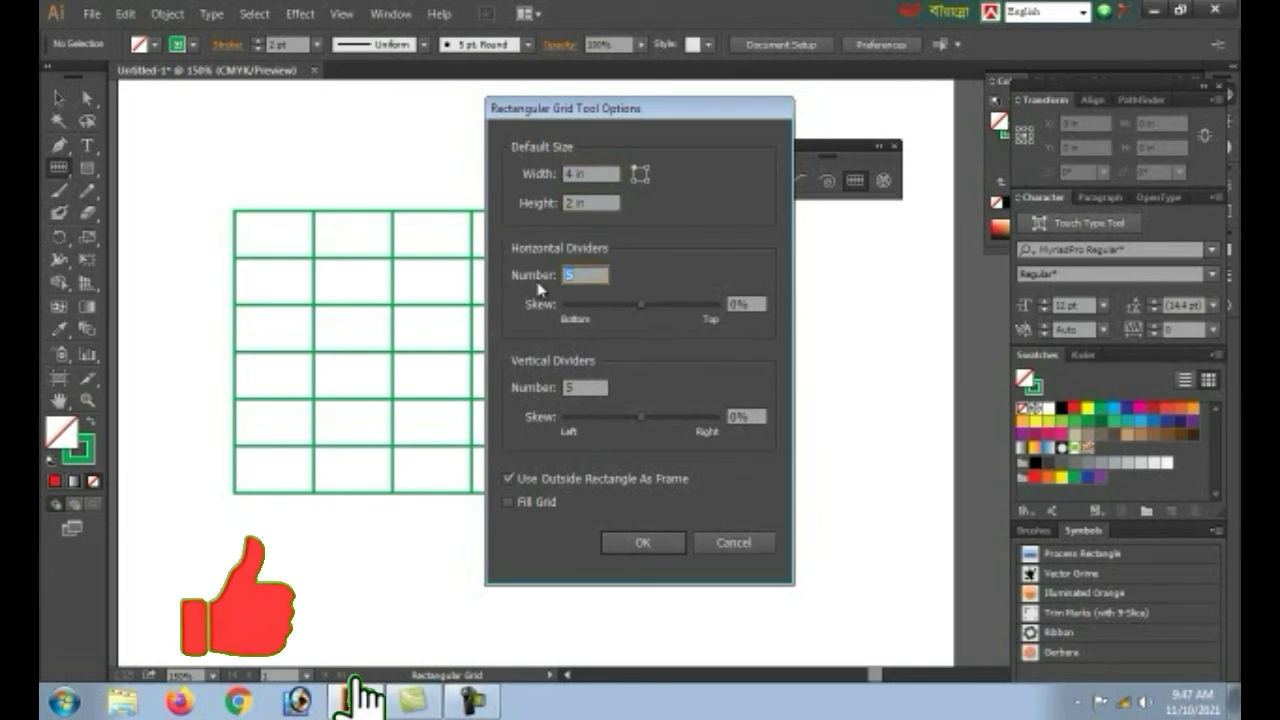
text(7)
double_click(587, 387)
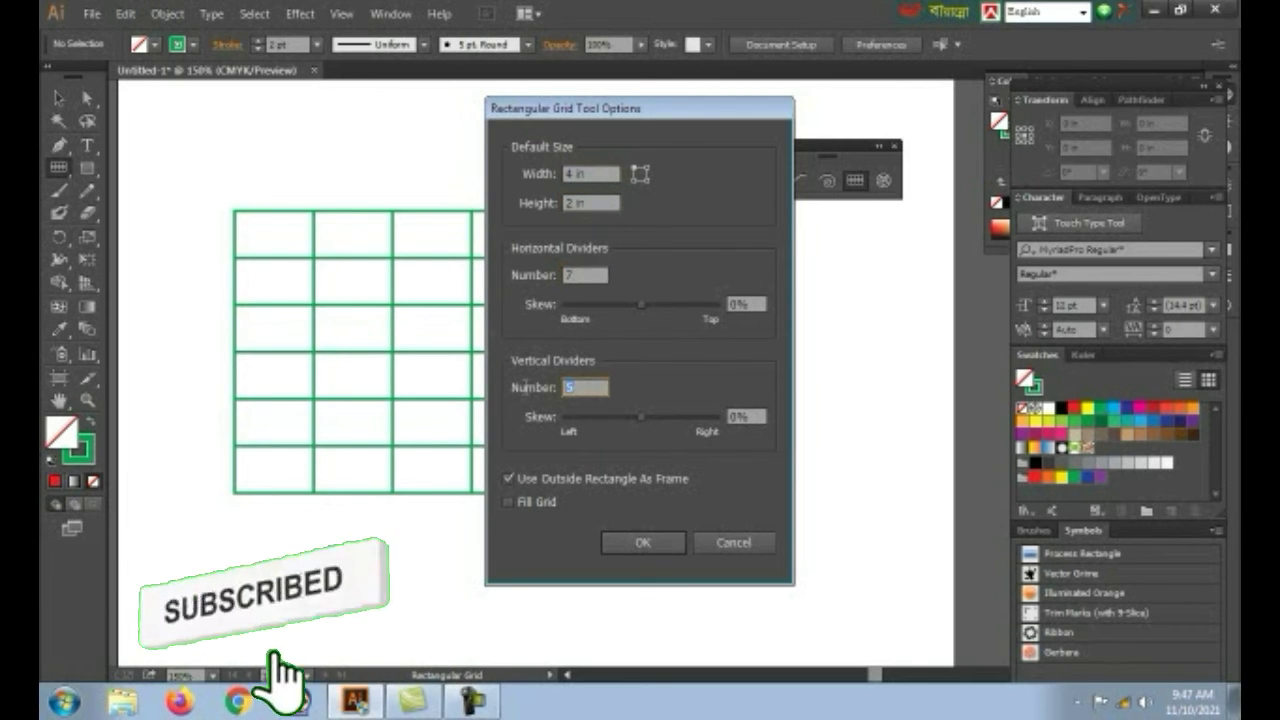
text(3)
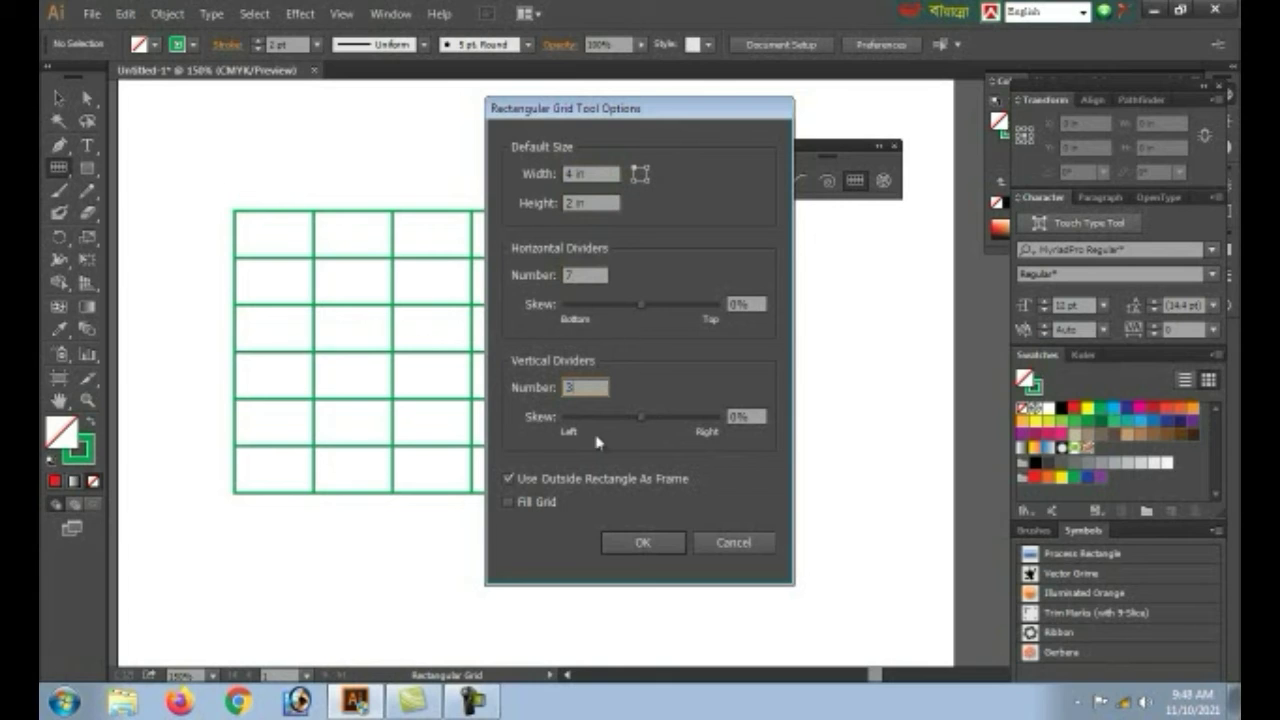
click(649, 542)
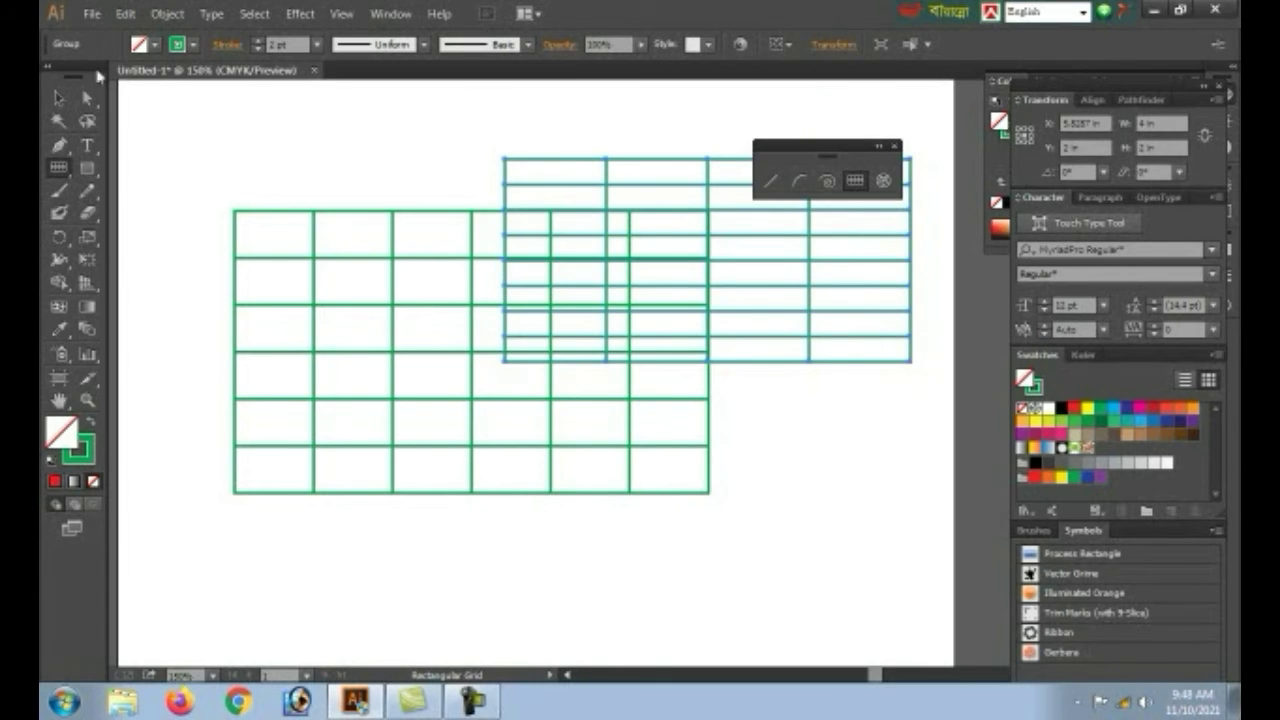
Move the new grid below the green grid.
click(58, 98)
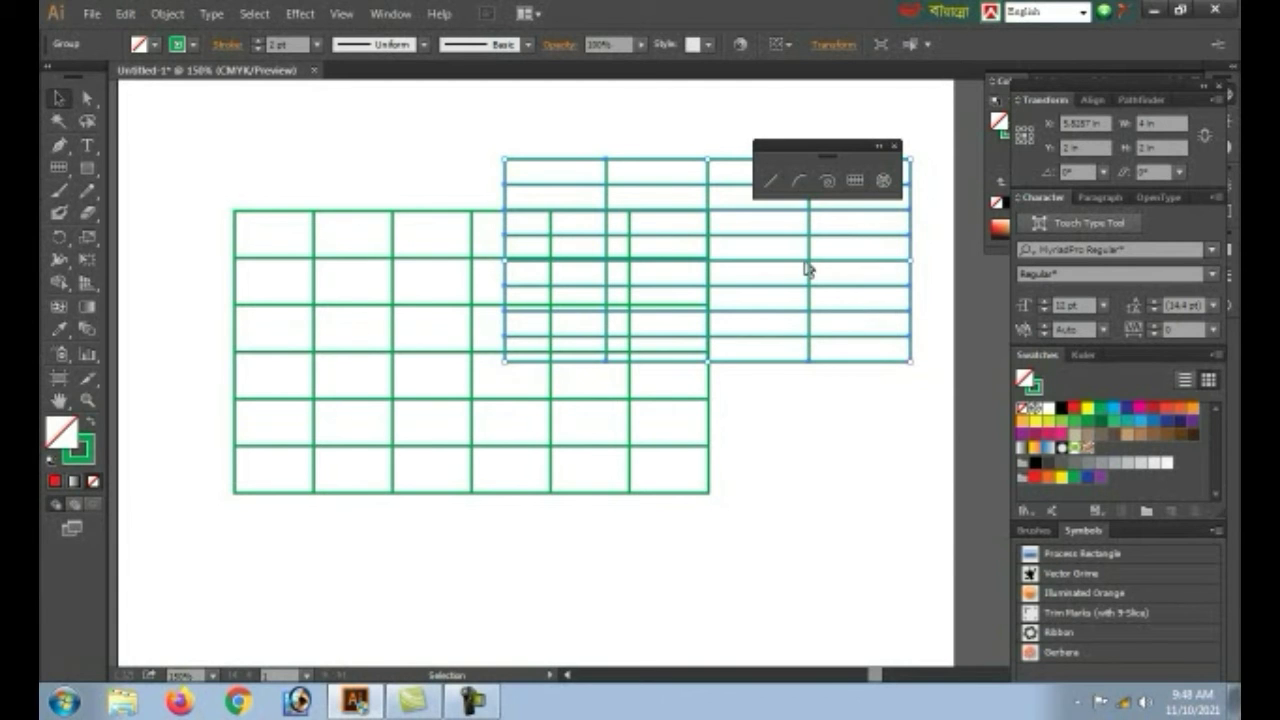
drag(808, 268, 661, 585)
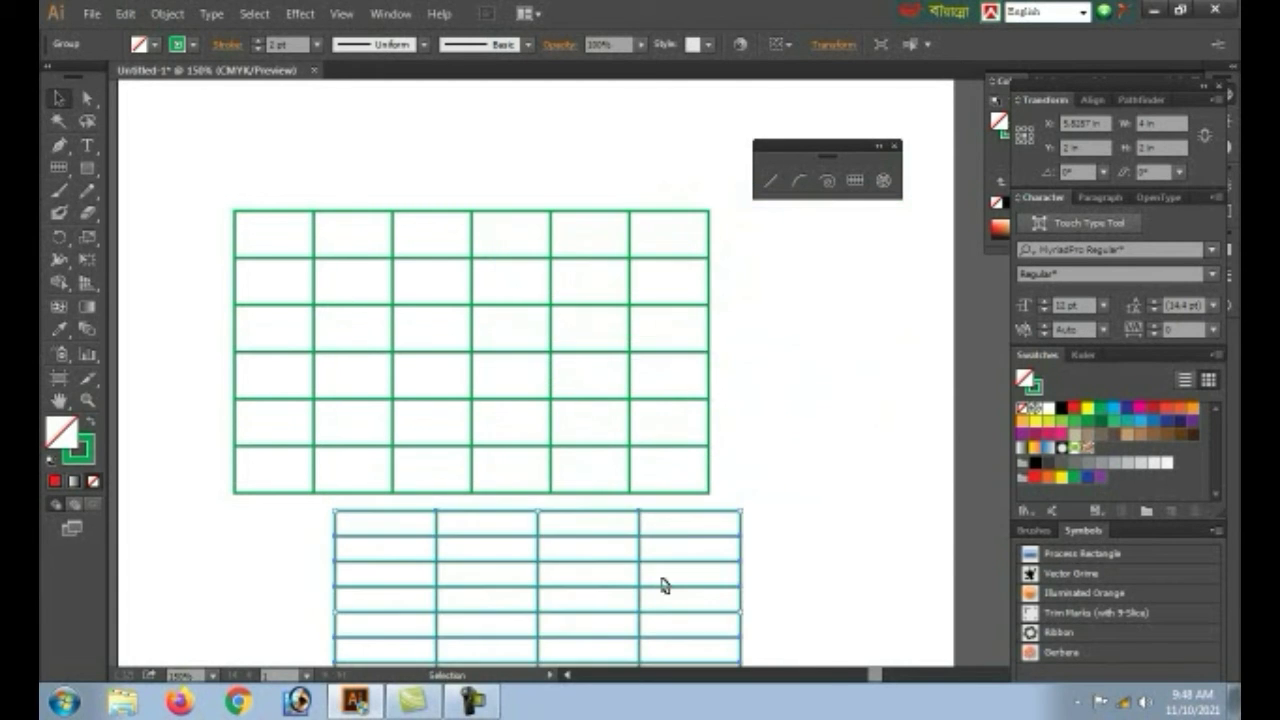
scroll(661, 585, down, 1)
scroll(661, 585, down, 2)
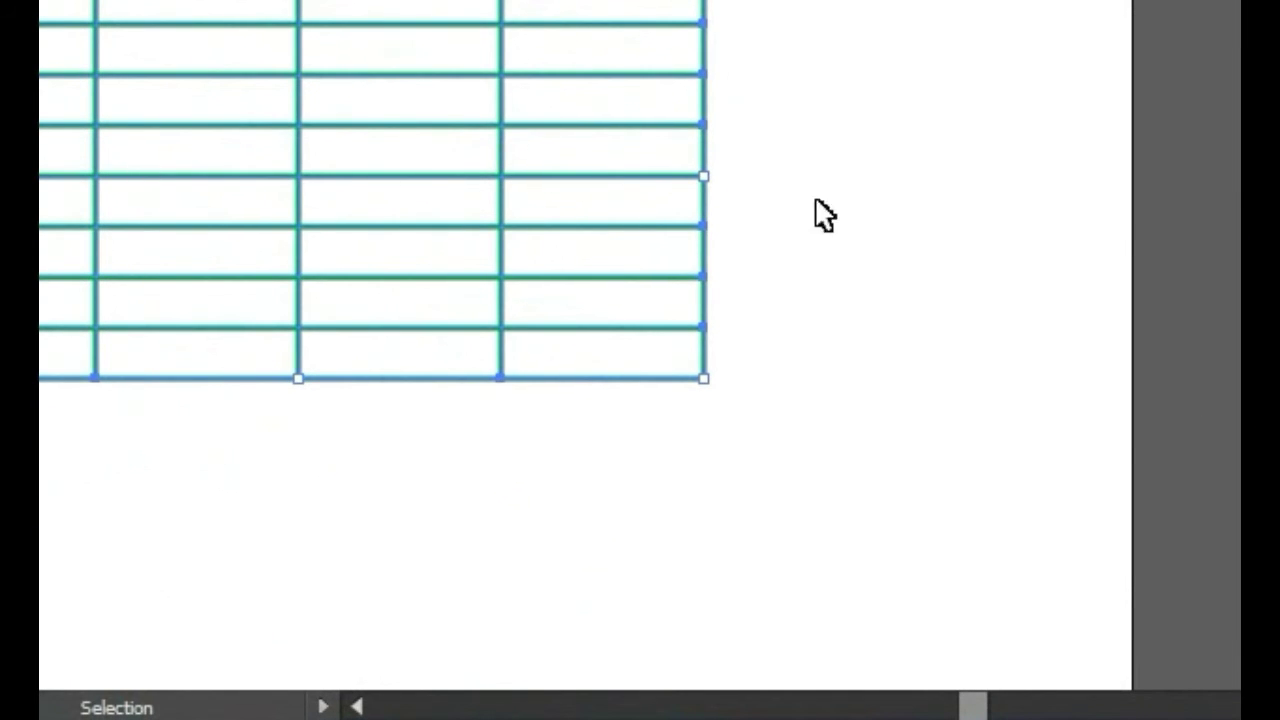
Ungroup the lower 4 × 2 in grid.
click(437, 163)
click(296, 130)
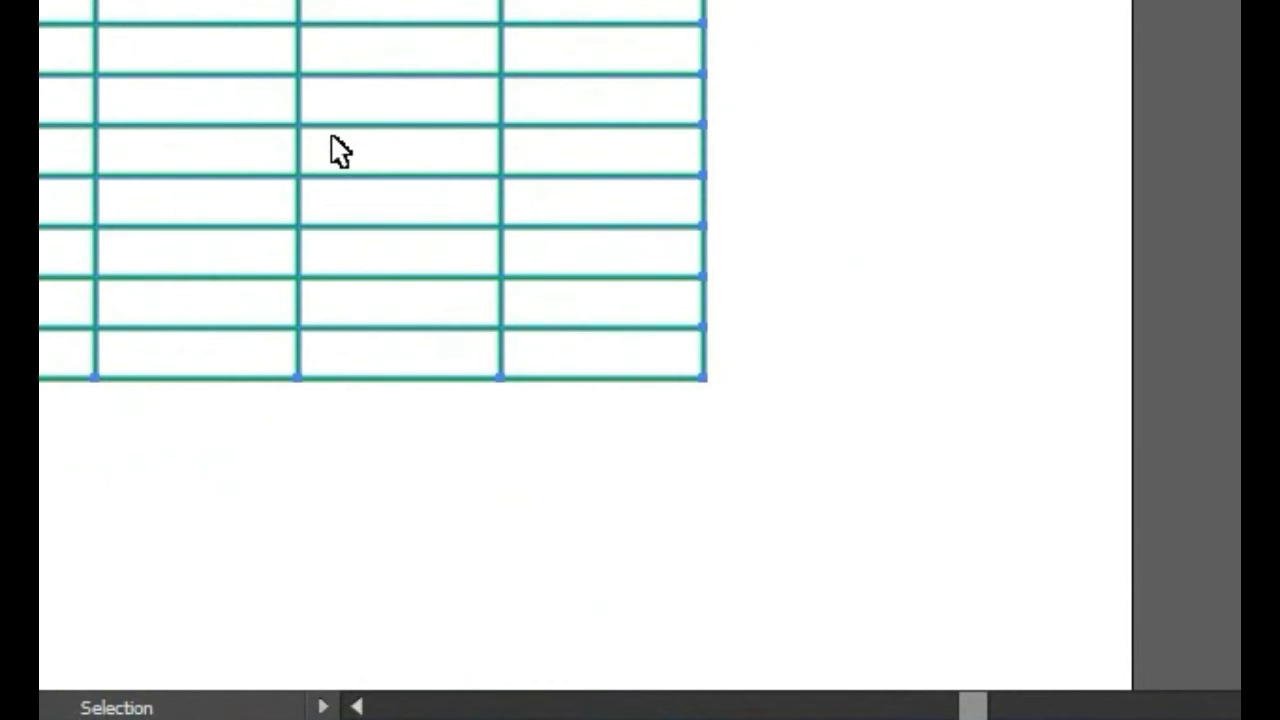
right_click(296, 128)
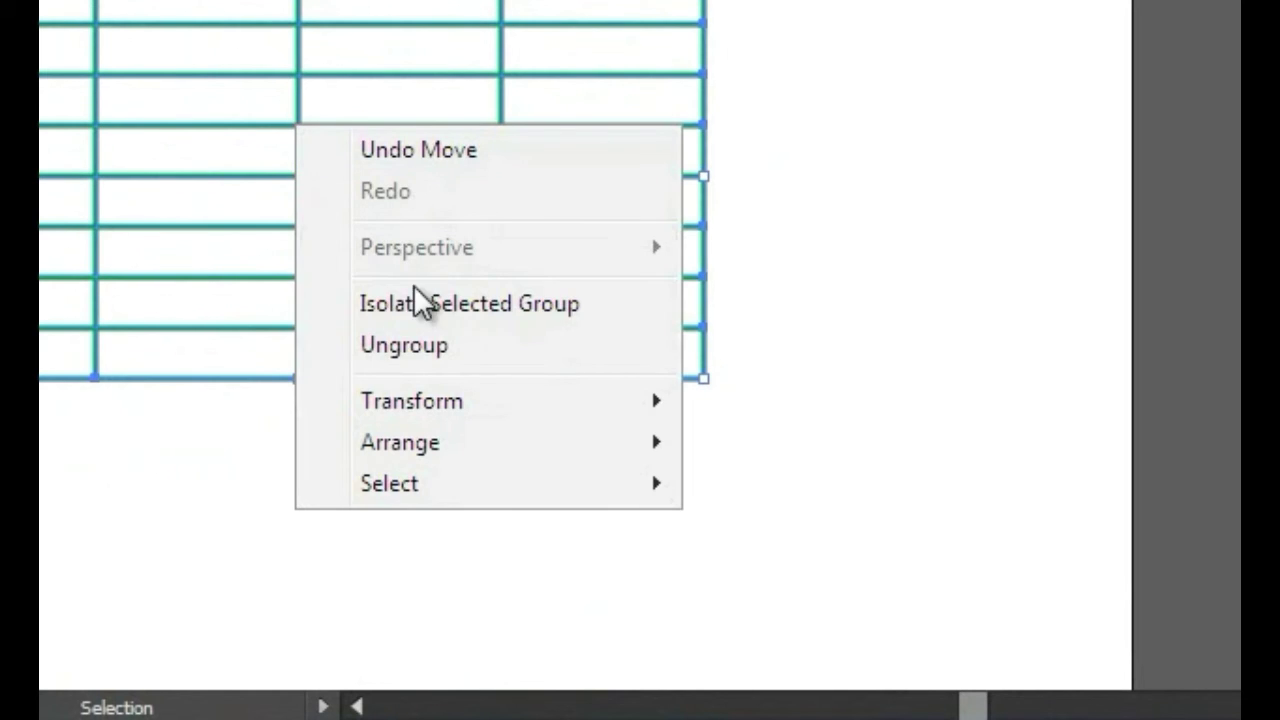
click(407, 345)
click(324, 128)
Drag the lower grid's second horizontal line below the grid and nudge its middle vertical line.
drag(333, 130, 160, 420)
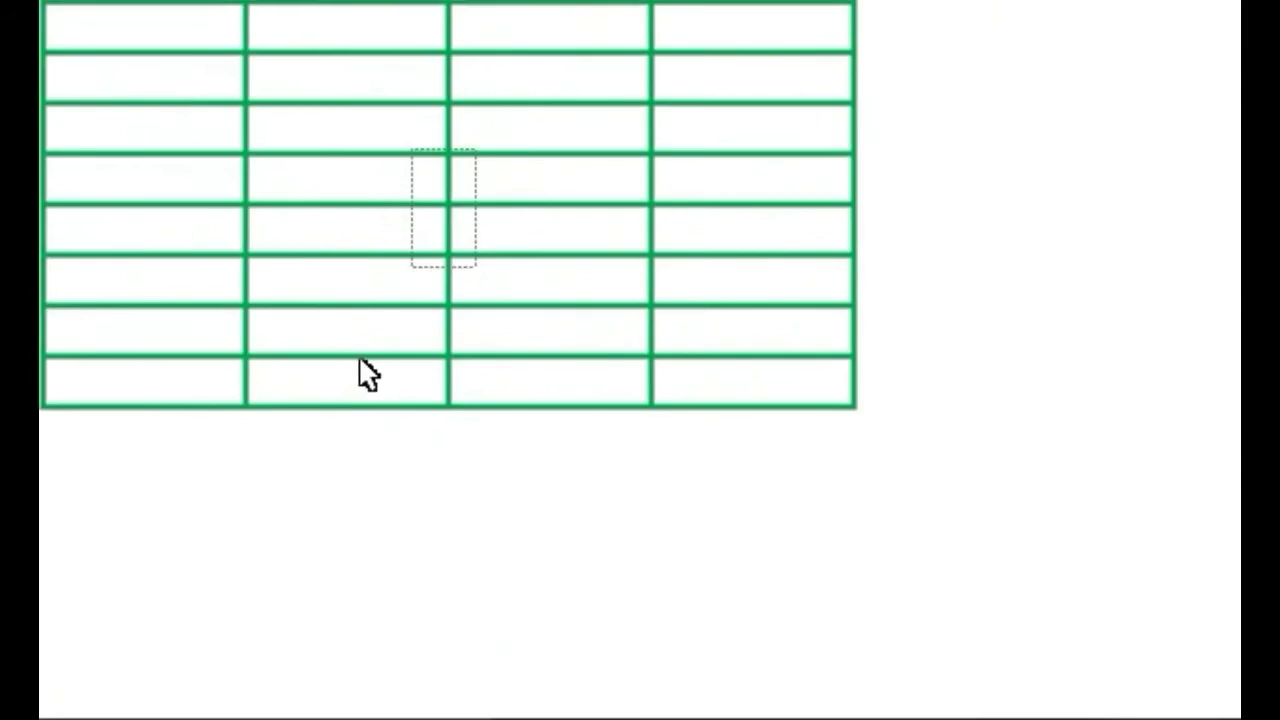
click(589, 129)
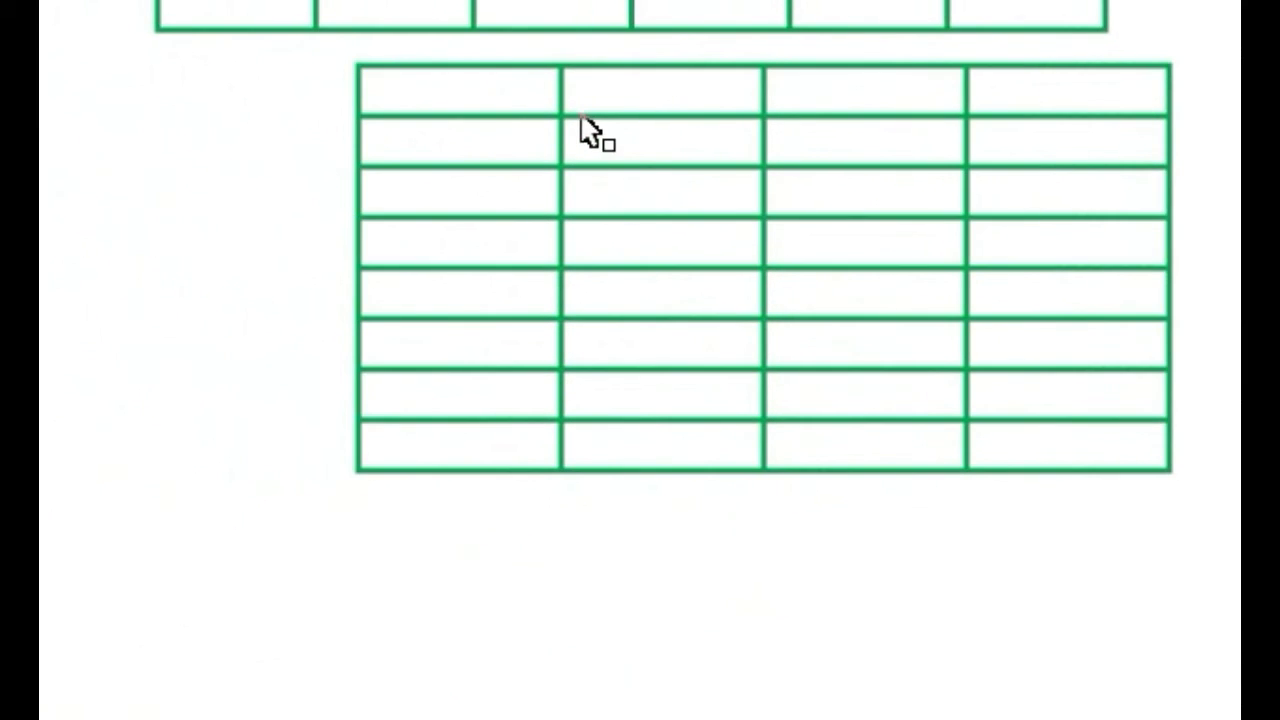
click(614, 117)
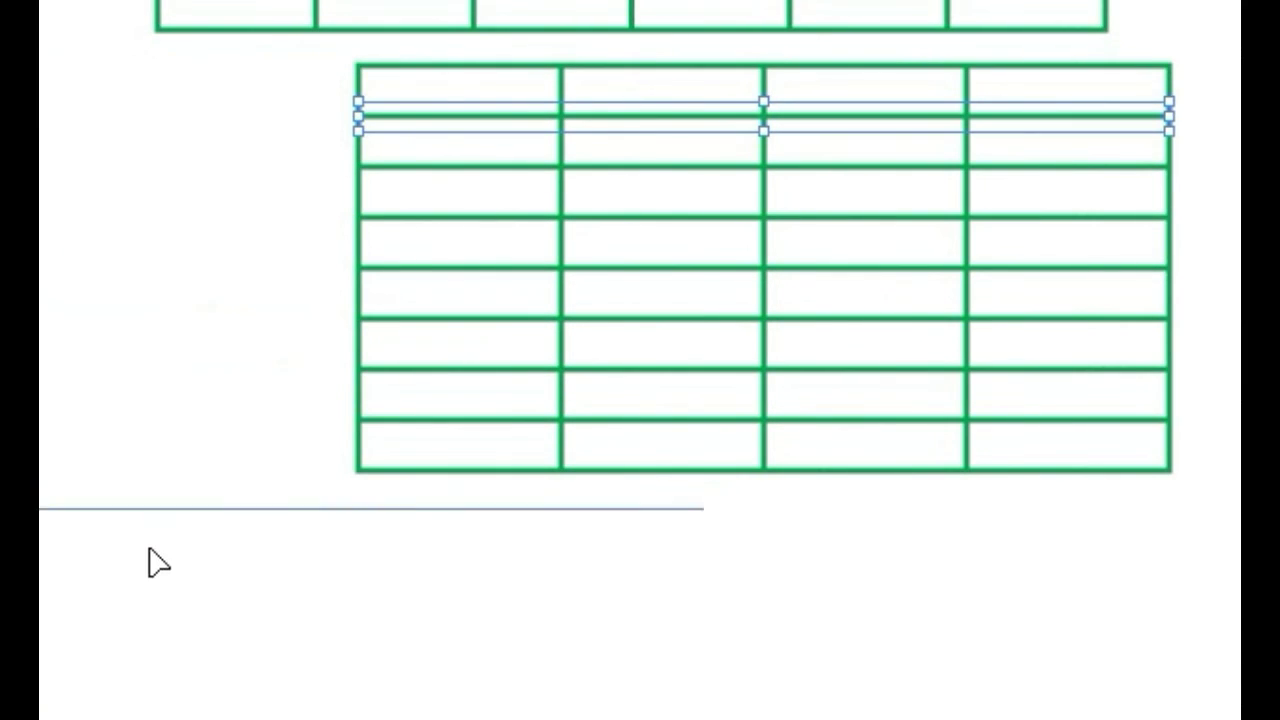
drag(280, 293, 337, 606)
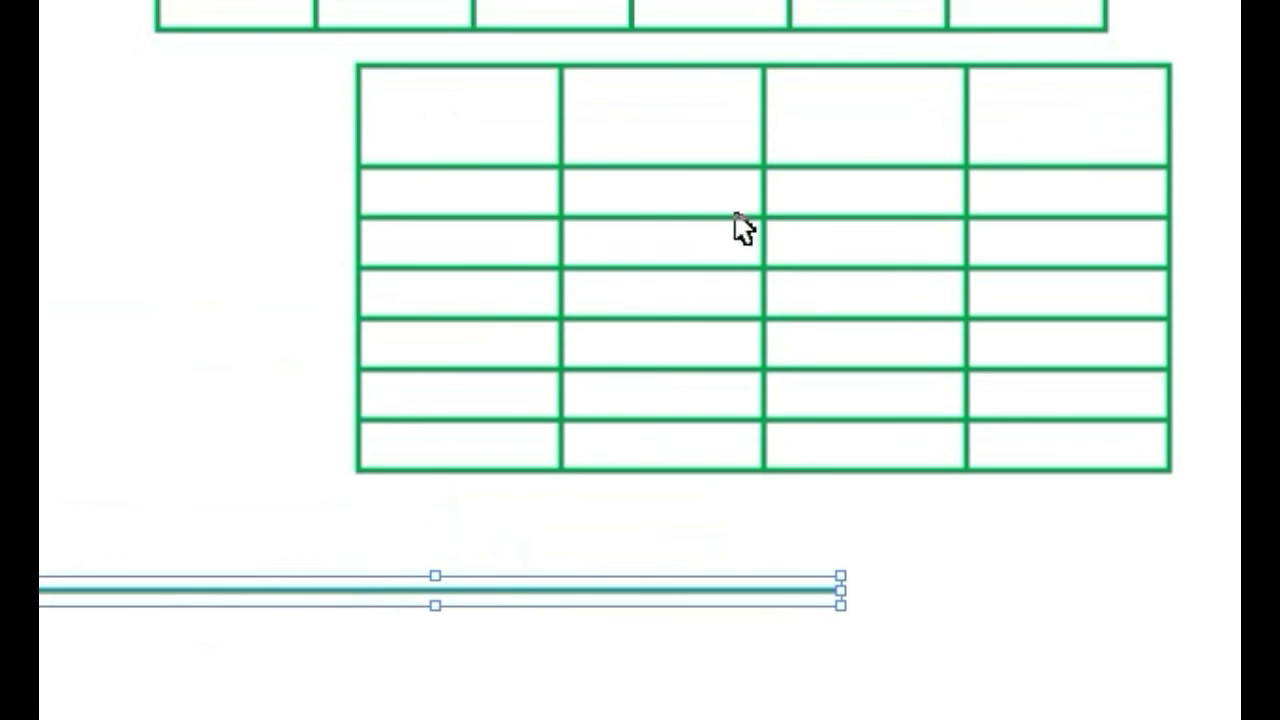
click(765, 337)
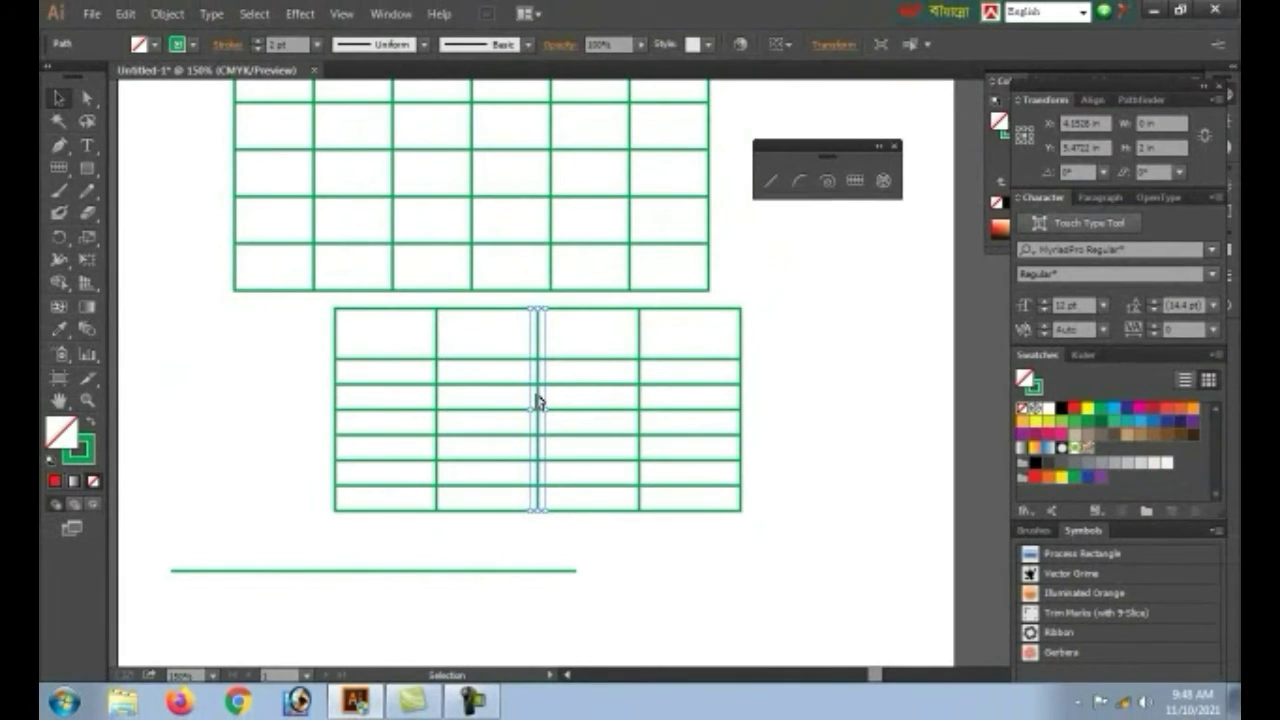
mouse_move(540, 395)
mouse_down()
mouse_move(847, 427)
mouse_move(574, 417)
mouse_up()
click(539, 379)
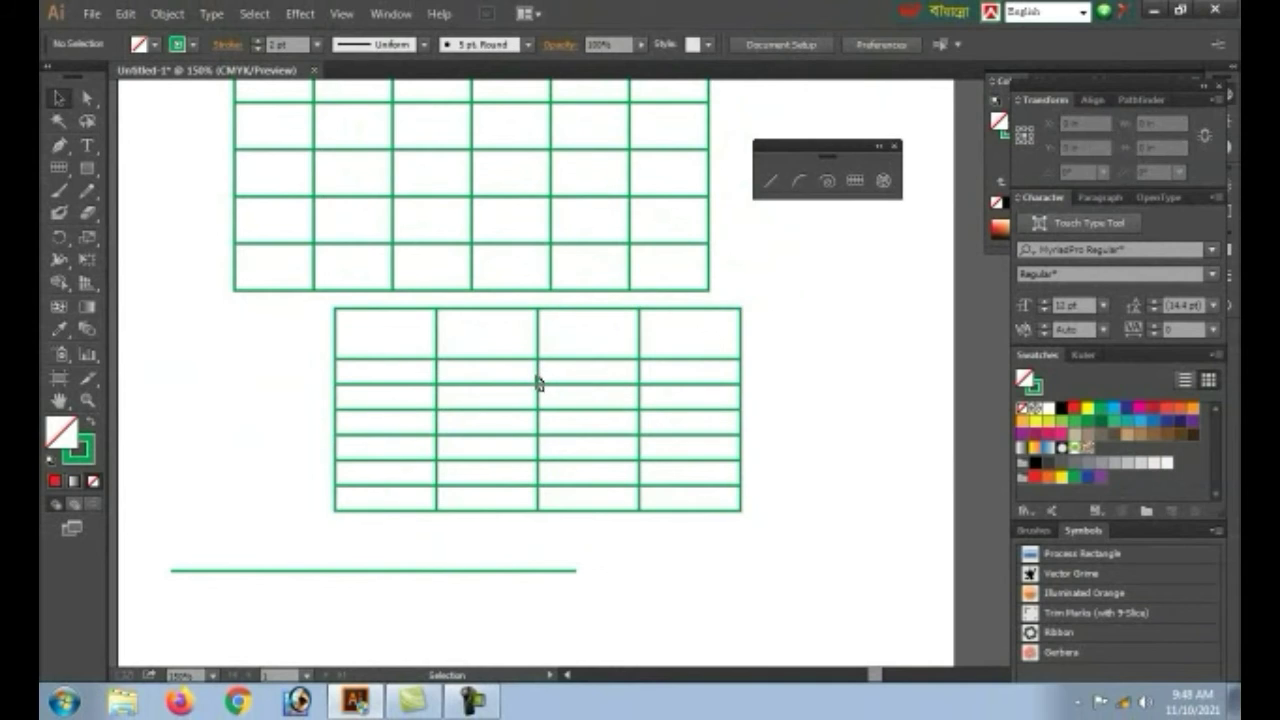
Shift the lower grid's middle vertical line right and drag the green grid's lowest horizontal line below everything.
drag(539, 381, 831, 427)
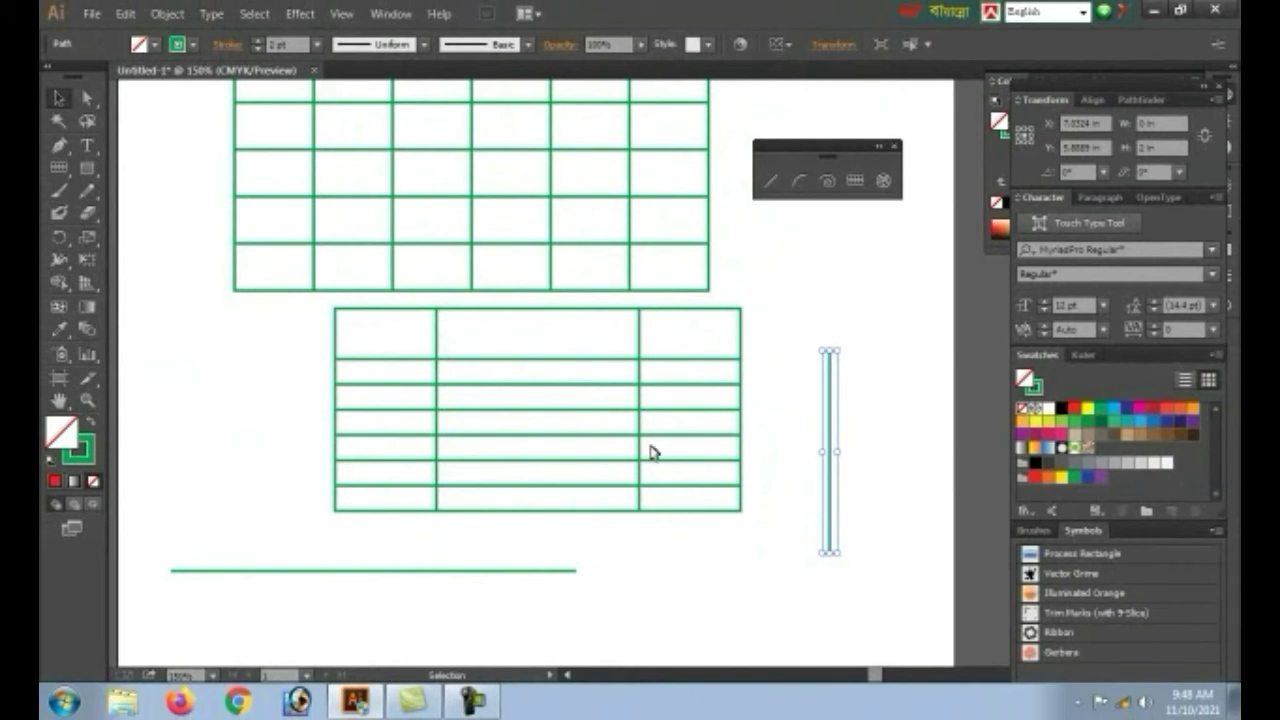
click(700, 582)
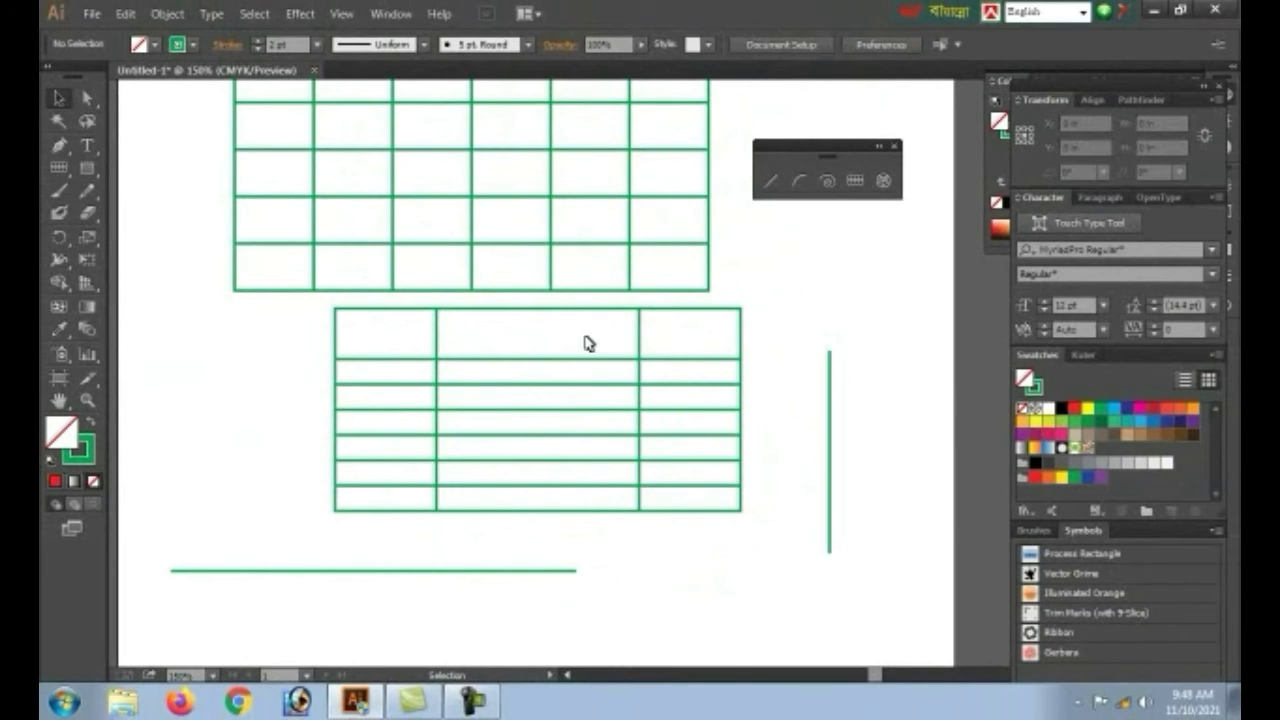
click(476, 251)
right_click(474, 250)
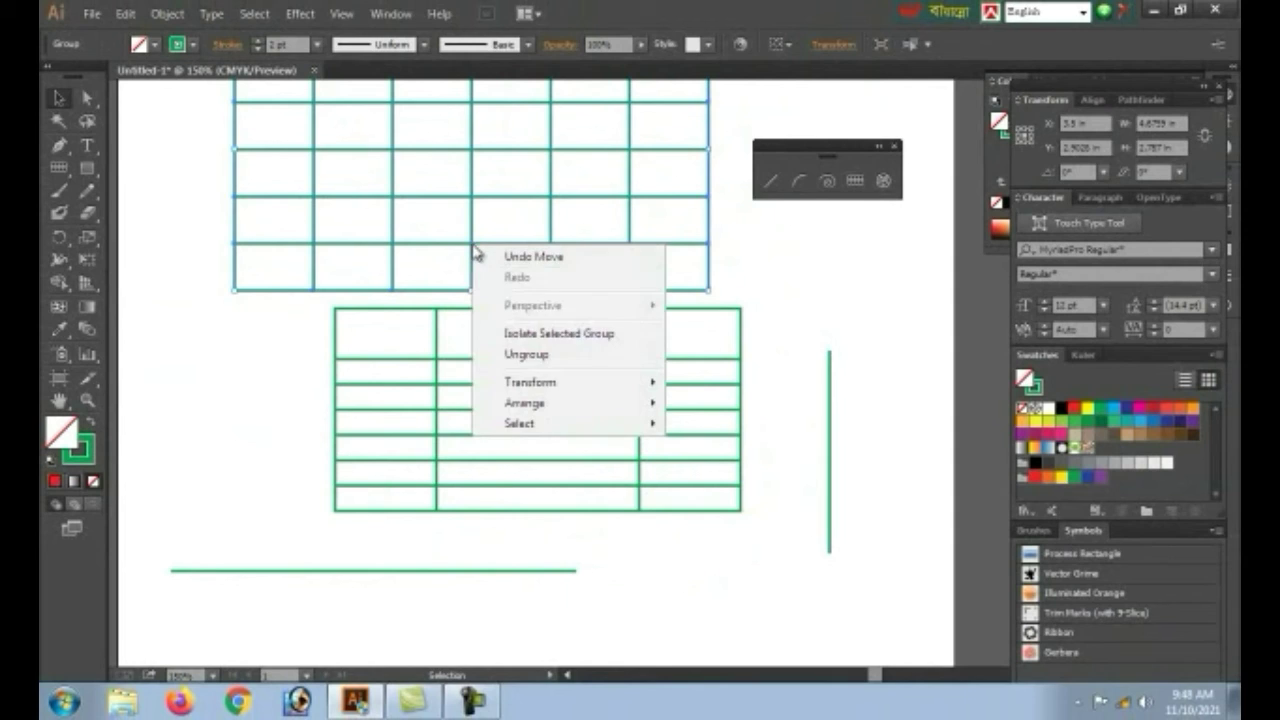
click(680, 333)
click(532, 247)
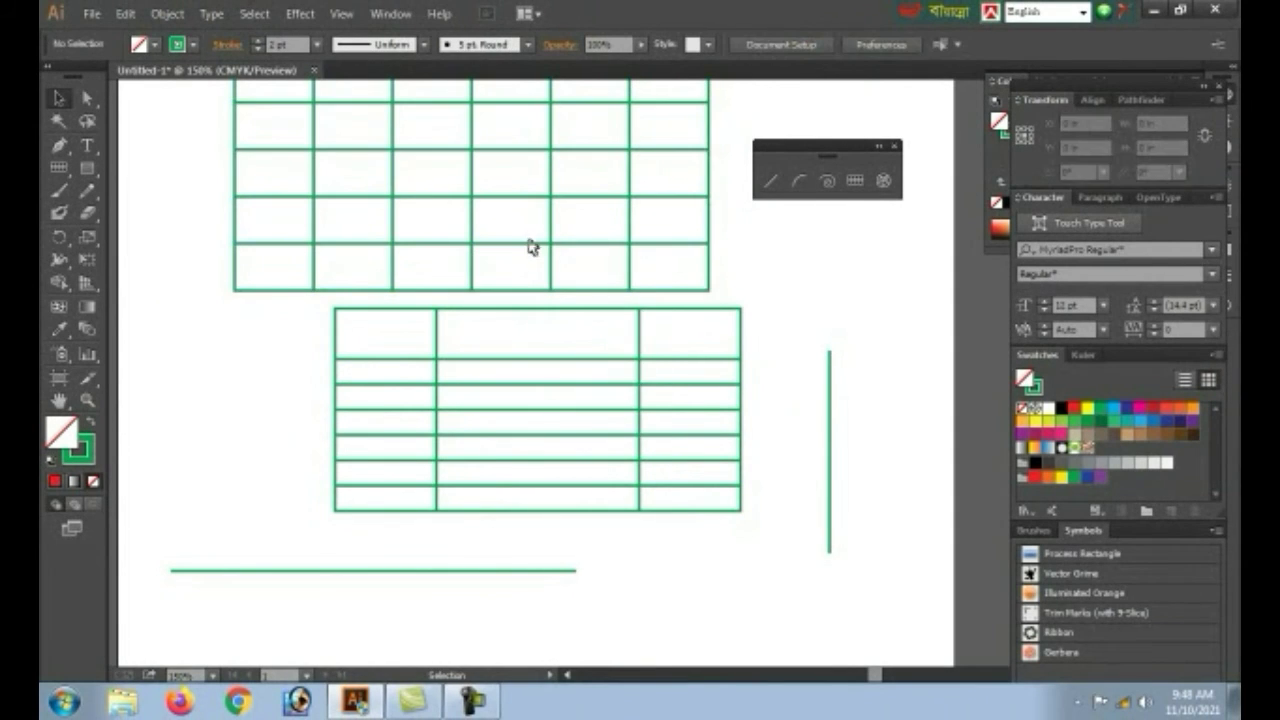
drag(524, 246, 600, 611)
drag(506, 248, 511, 614)
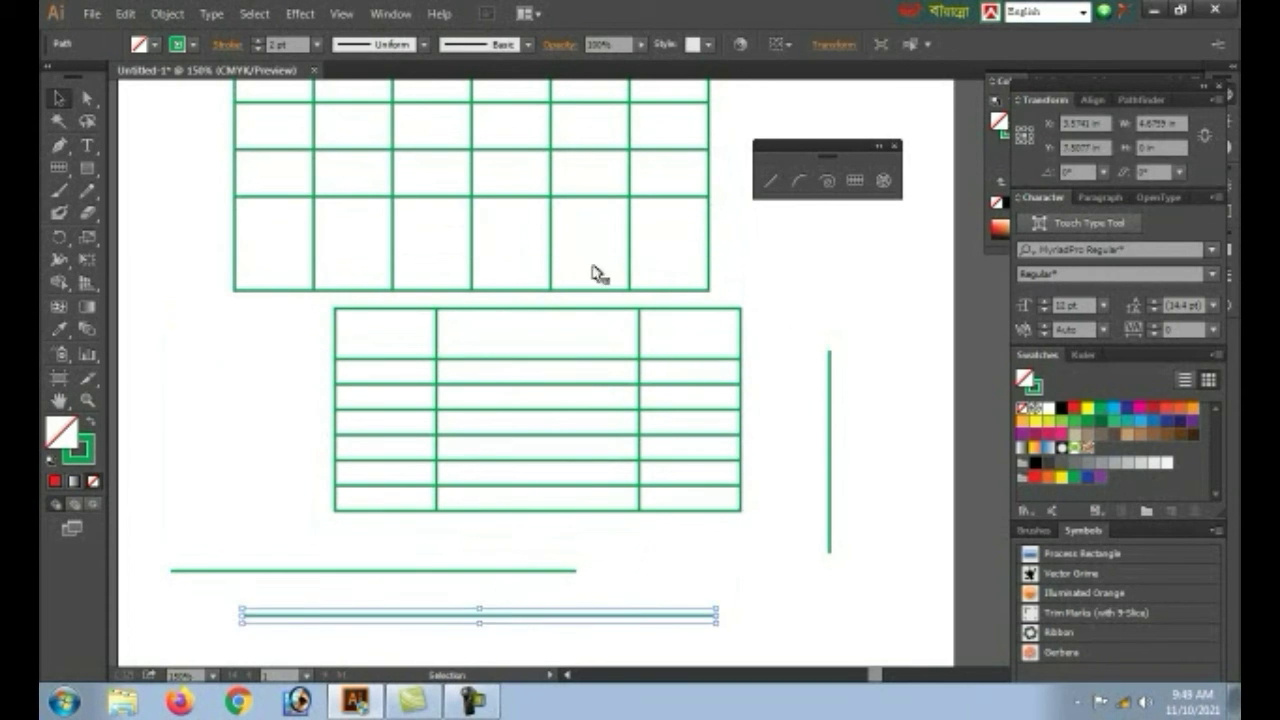
click(668, 286)
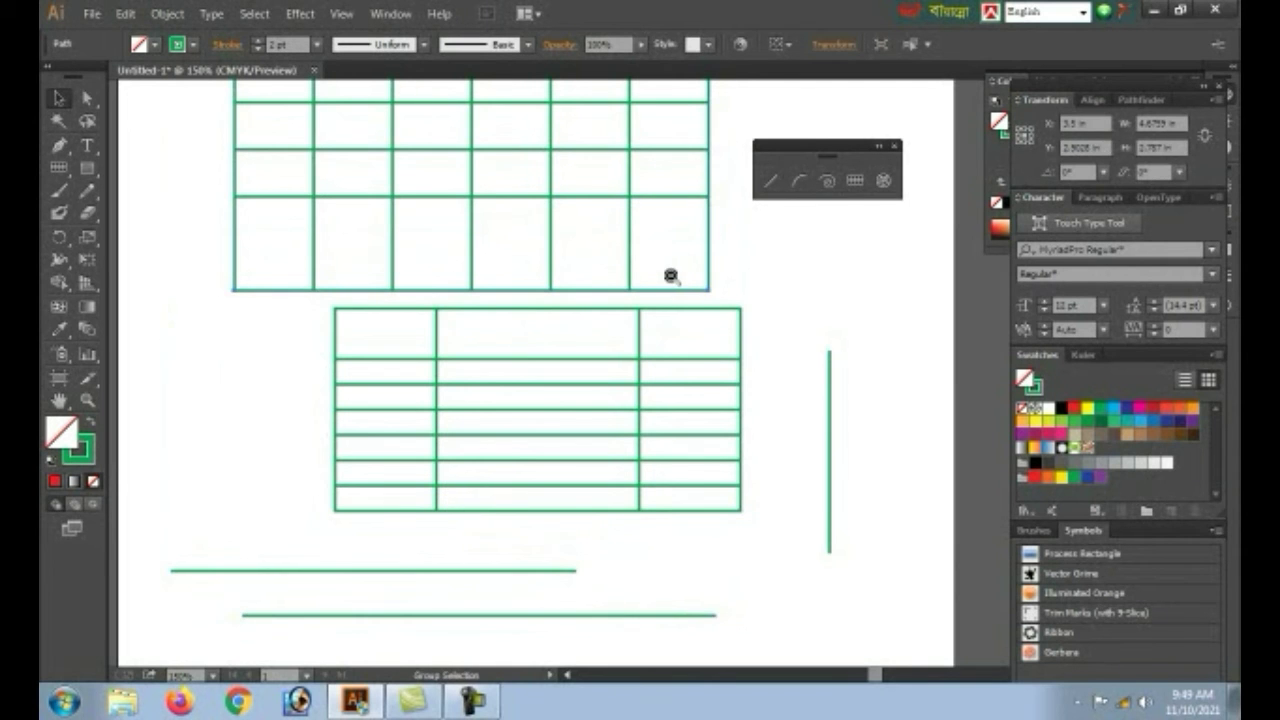
Zoom to fit the artboard, then select all the grid artwork and delete it.
key(ctrl+1)
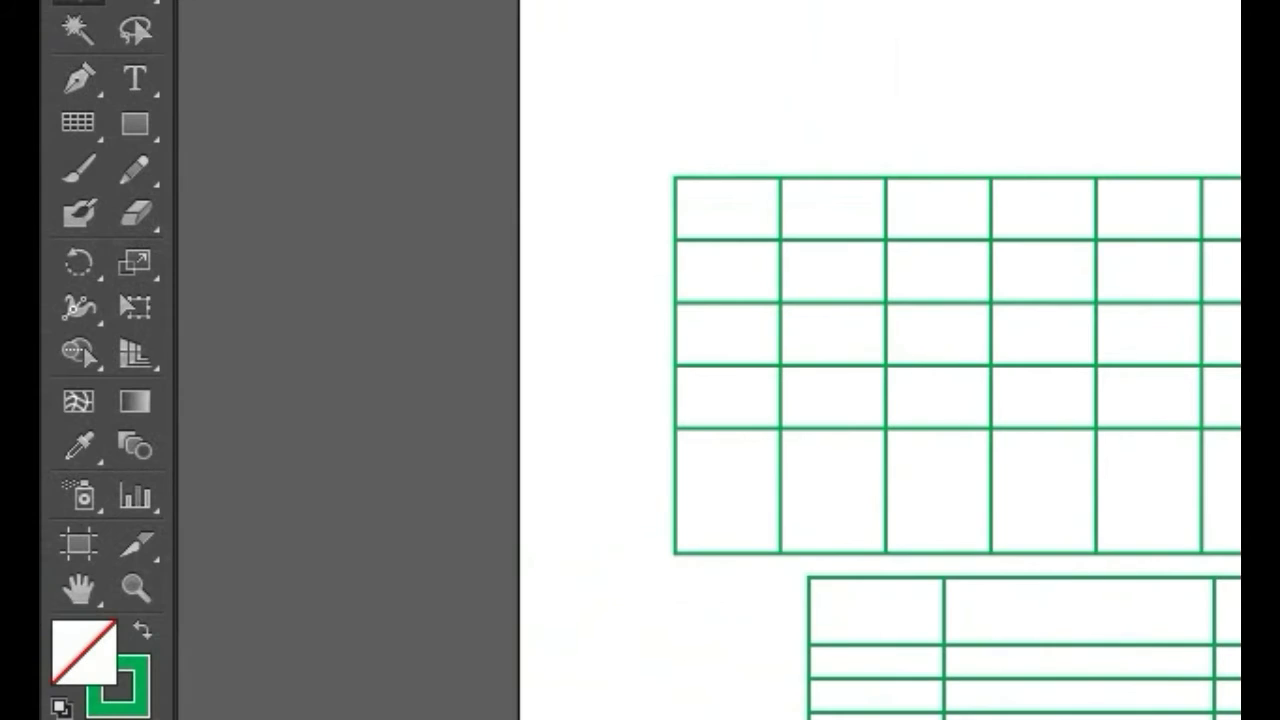
click(630, 172)
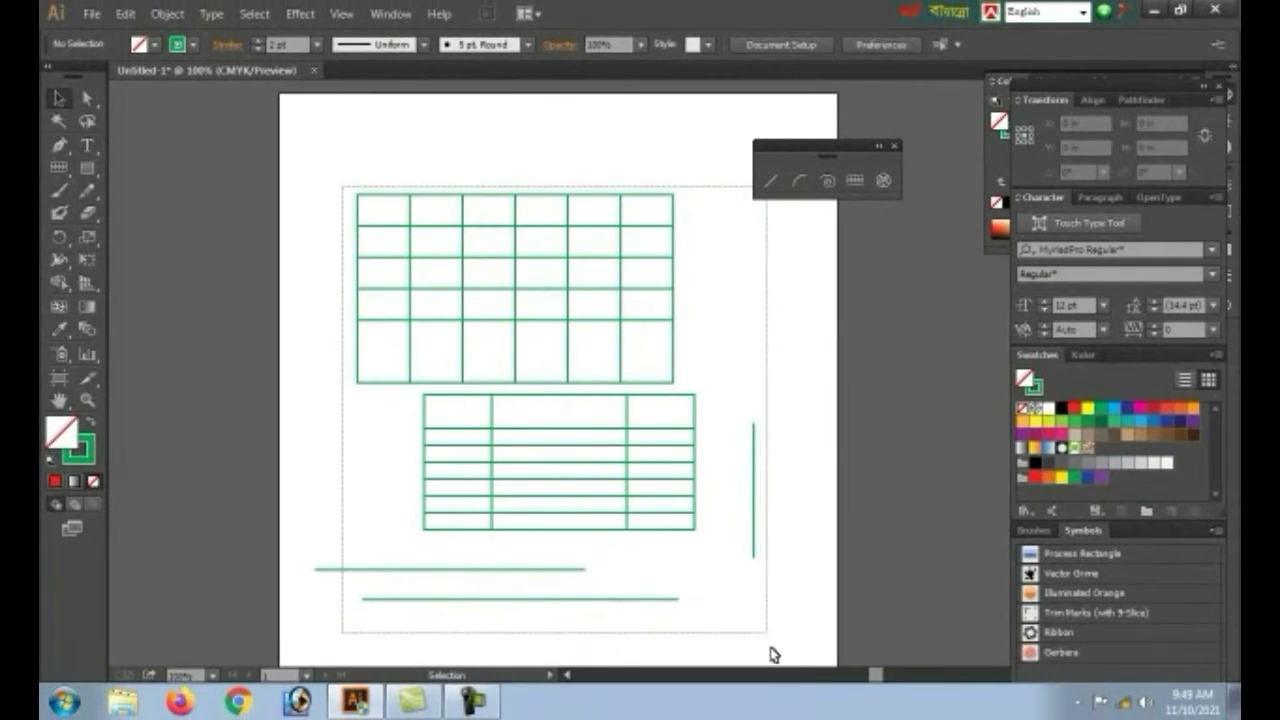
key(ctrl+a)
key(Delete)
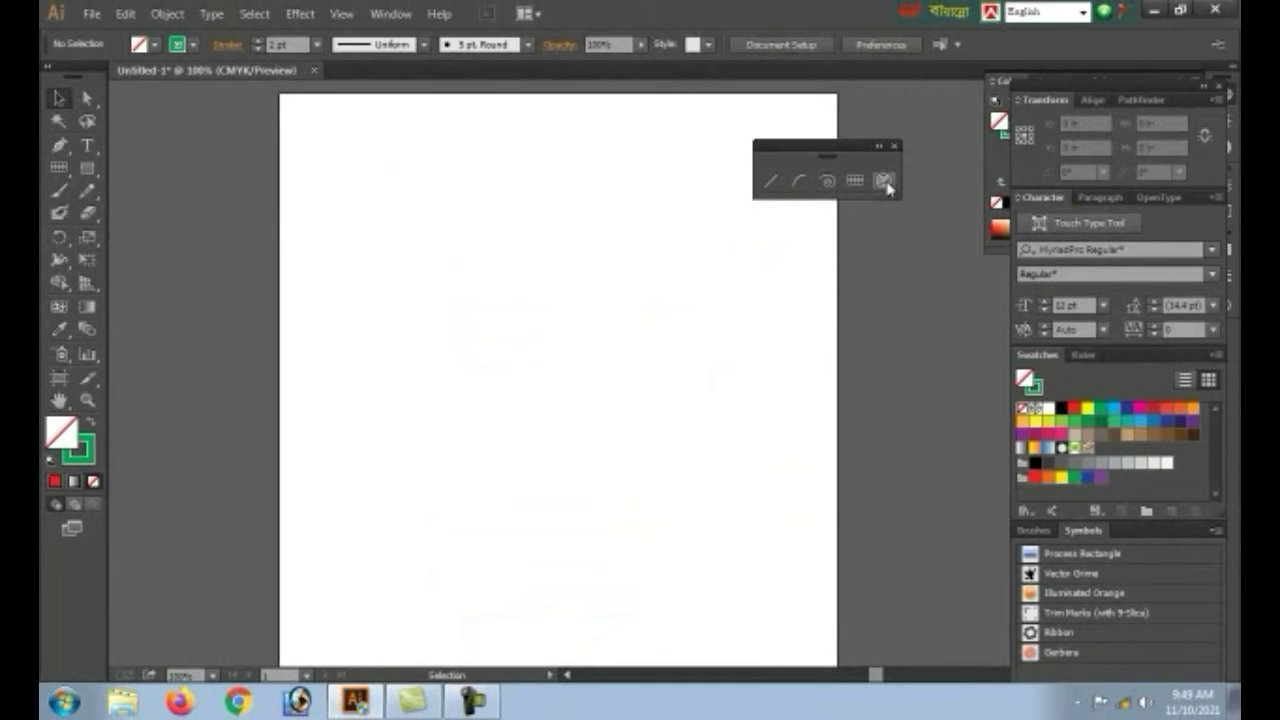
click(884, 181)
Draw a Shift-constrained circular polar grid and move it down and right.
drag(452, 287, 611, 435)
key(shift)
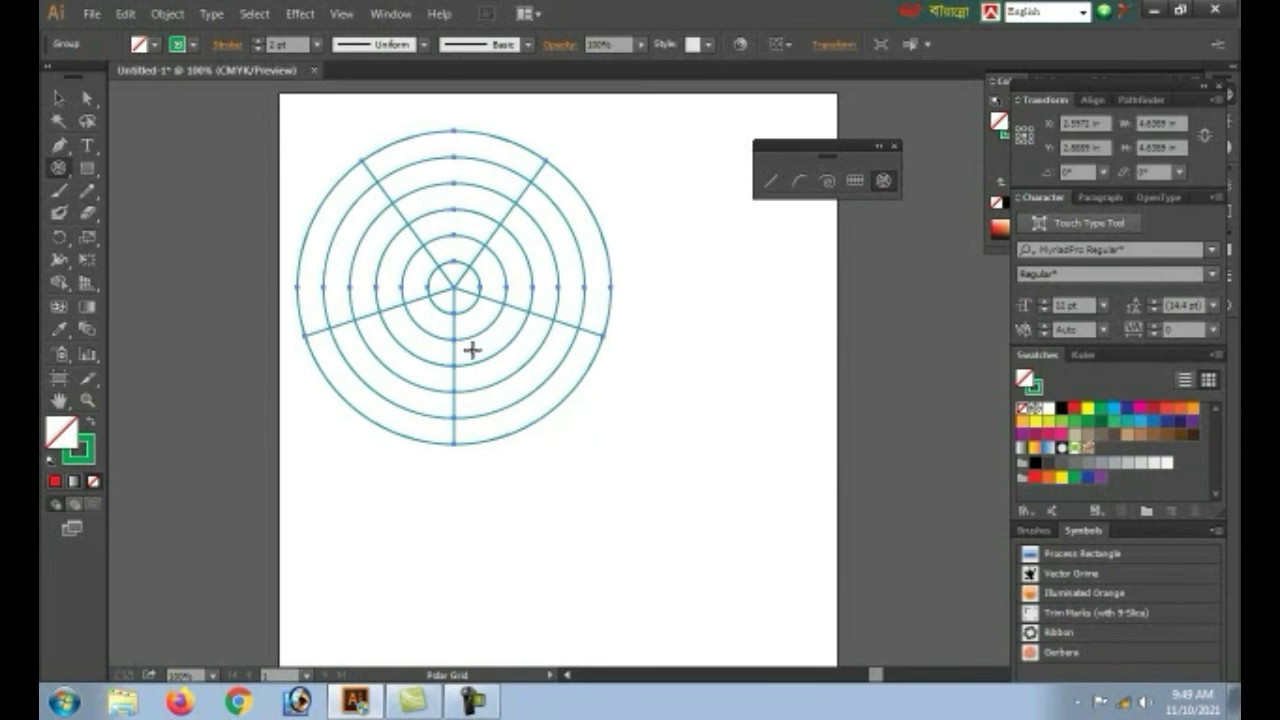
click(58, 97)
click(502, 327)
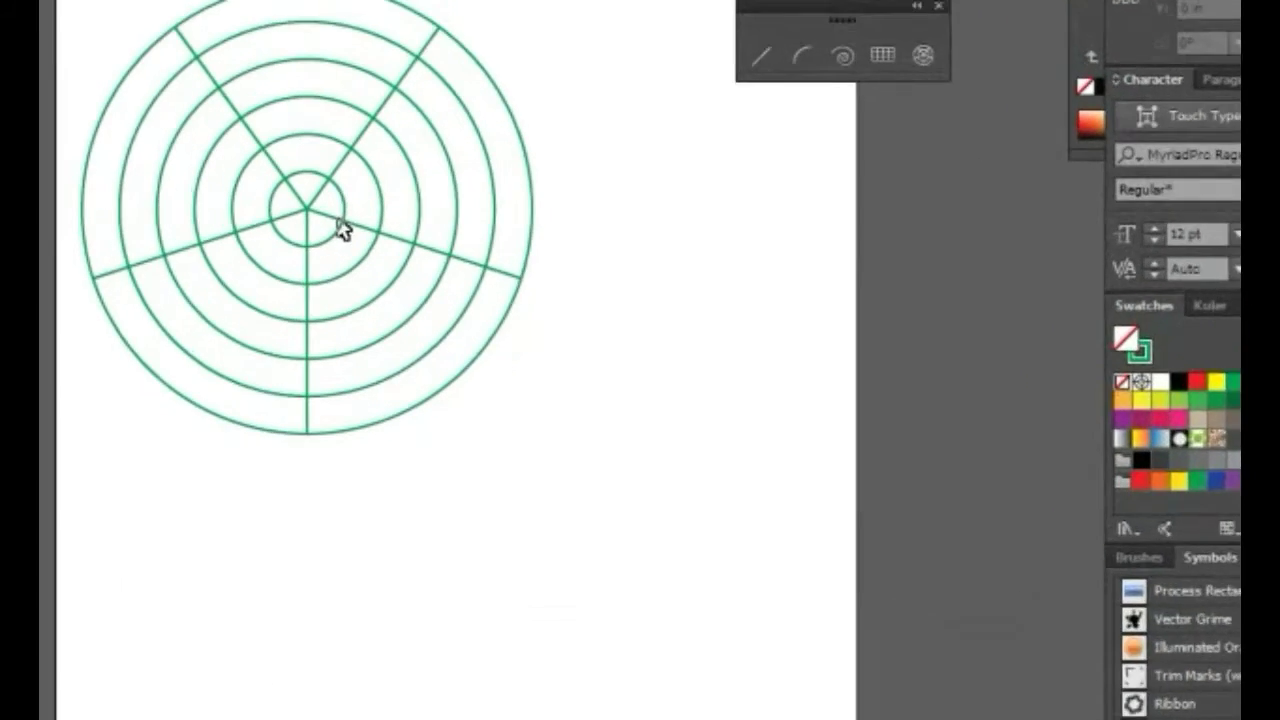
drag(477, 307, 562, 355)
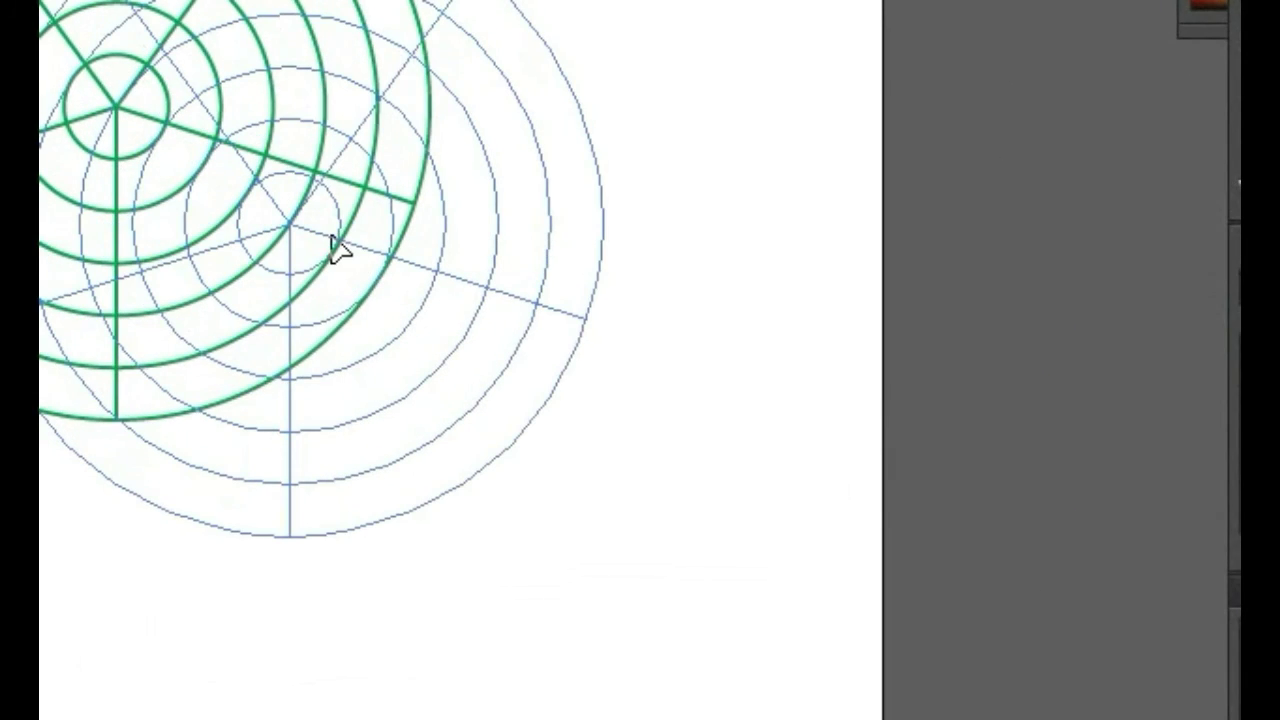
drag(340, 250, 340, 250)
click(755, 470)
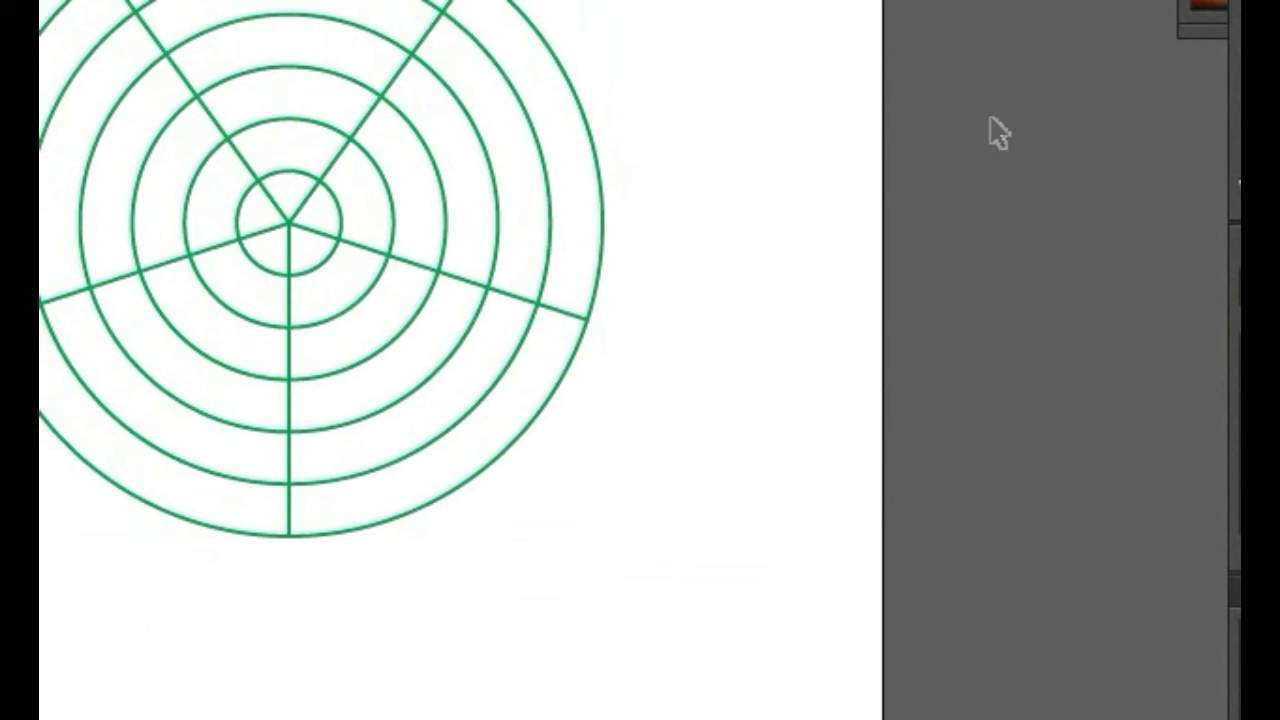
Ungroup the polar grid and select its concentric rings.
click(327, 268)
right_click(325, 268)
click(472, 478)
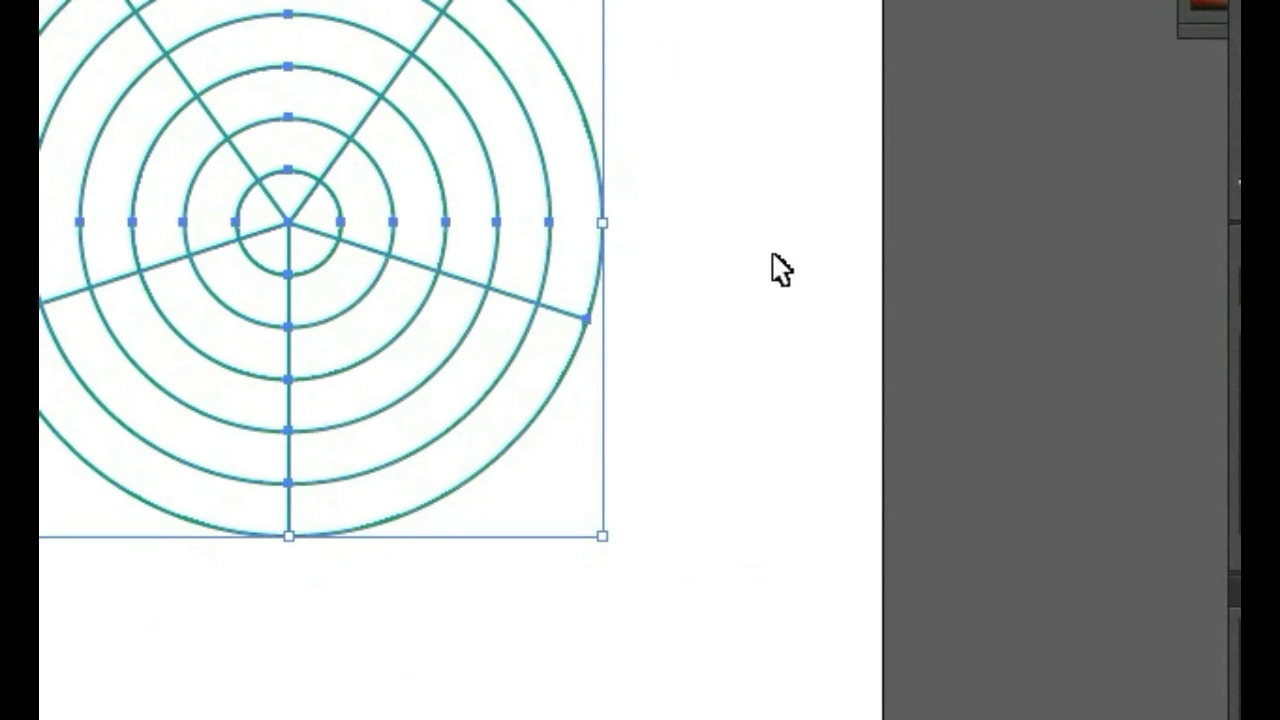
click(425, 285)
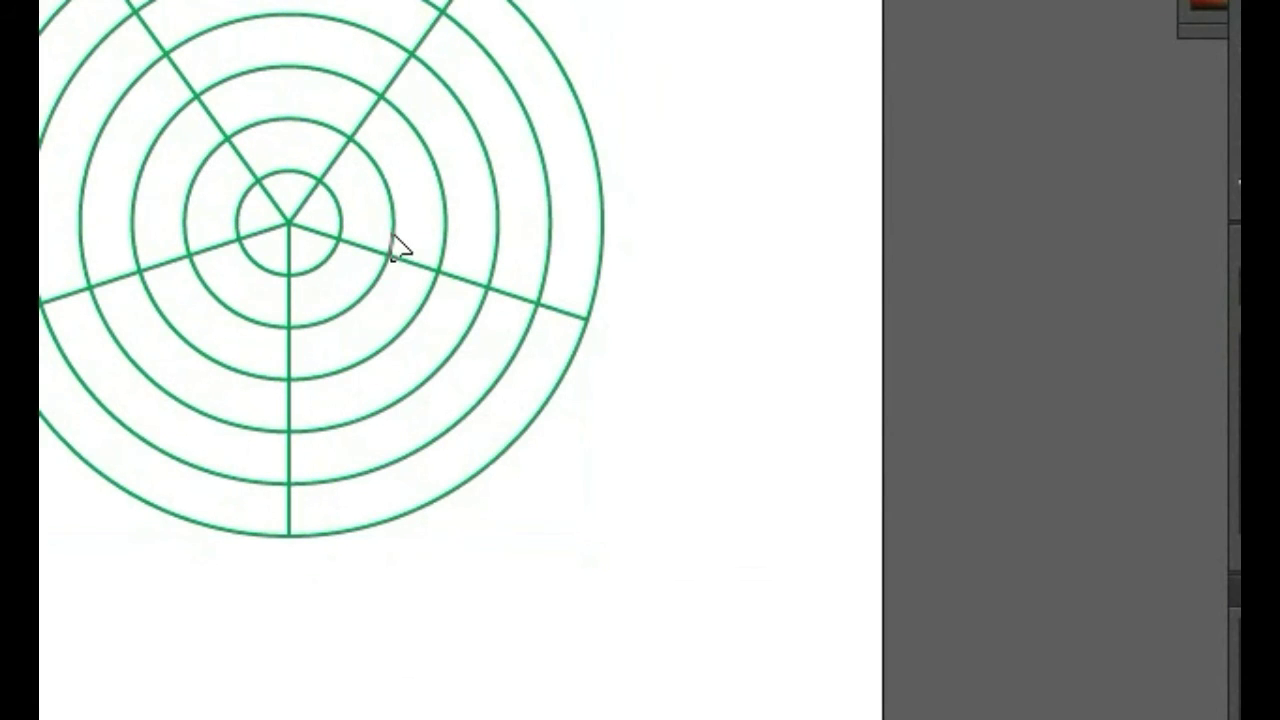
click(393, 240)
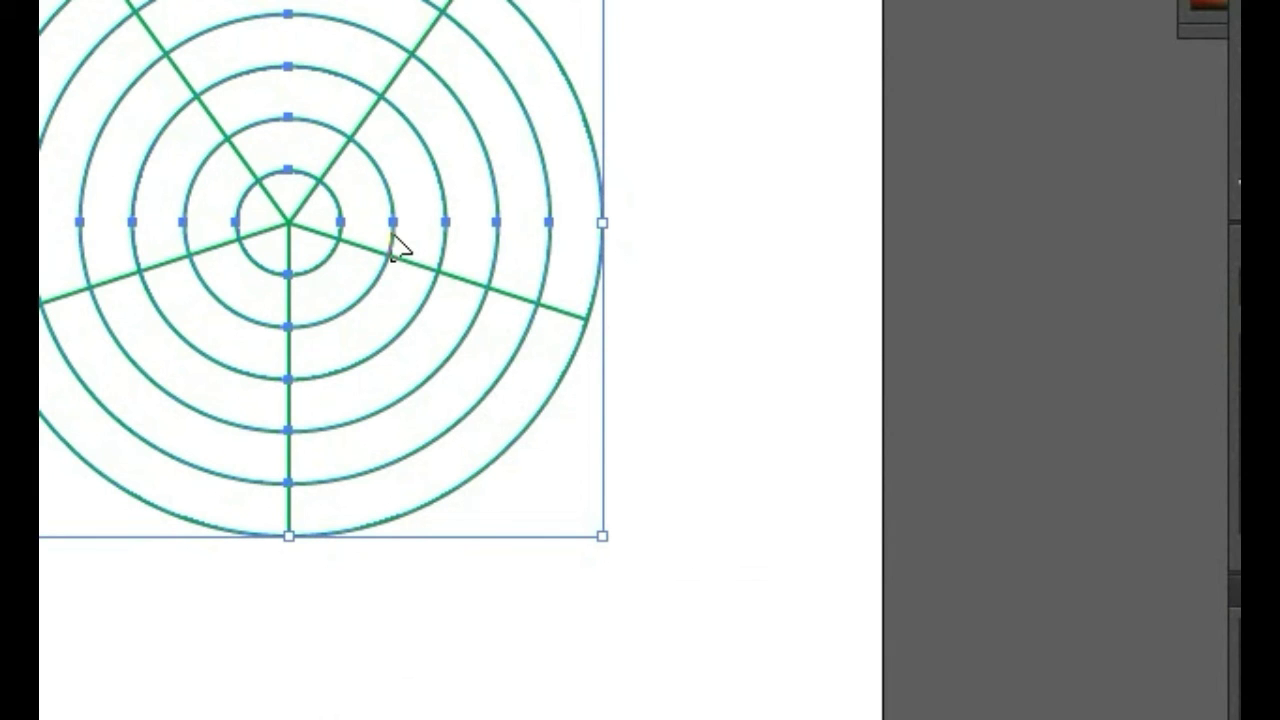
Ungroup the rings, move an inner ring left of the artboard, and delete the second-largest ring.
right_click(392, 235)
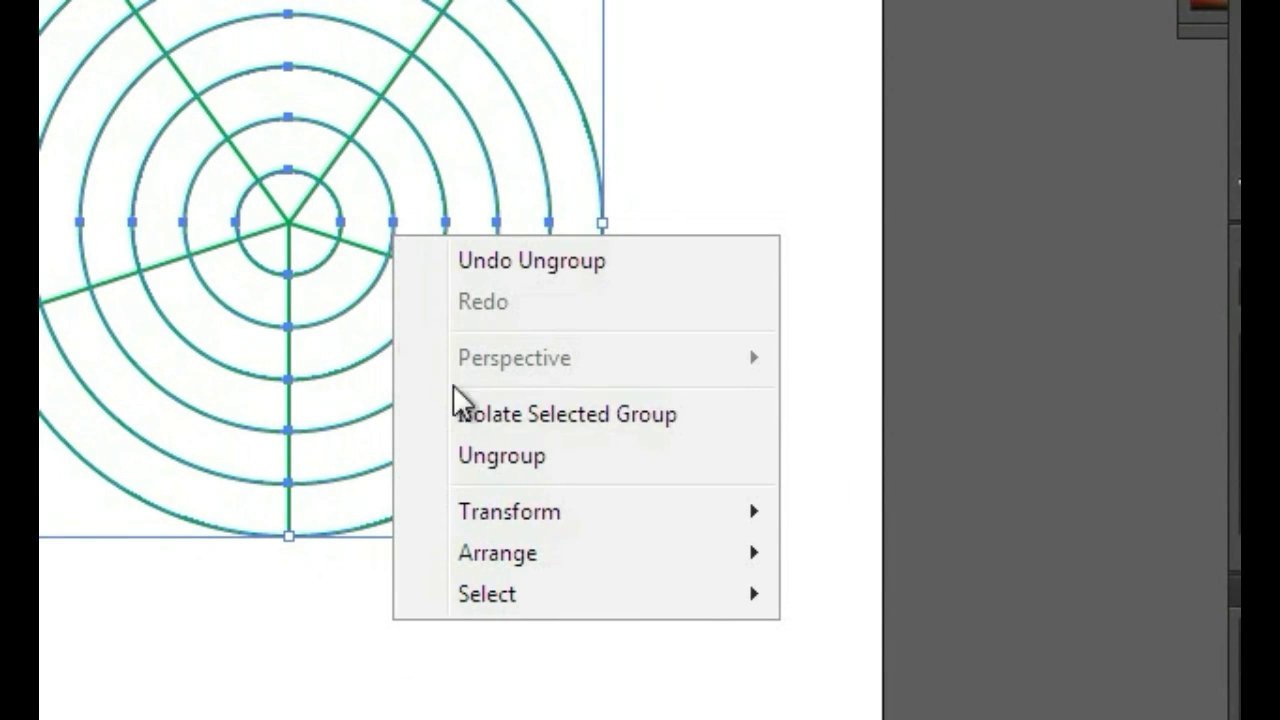
click(496, 458)
click(366, 251)
click(391, 237)
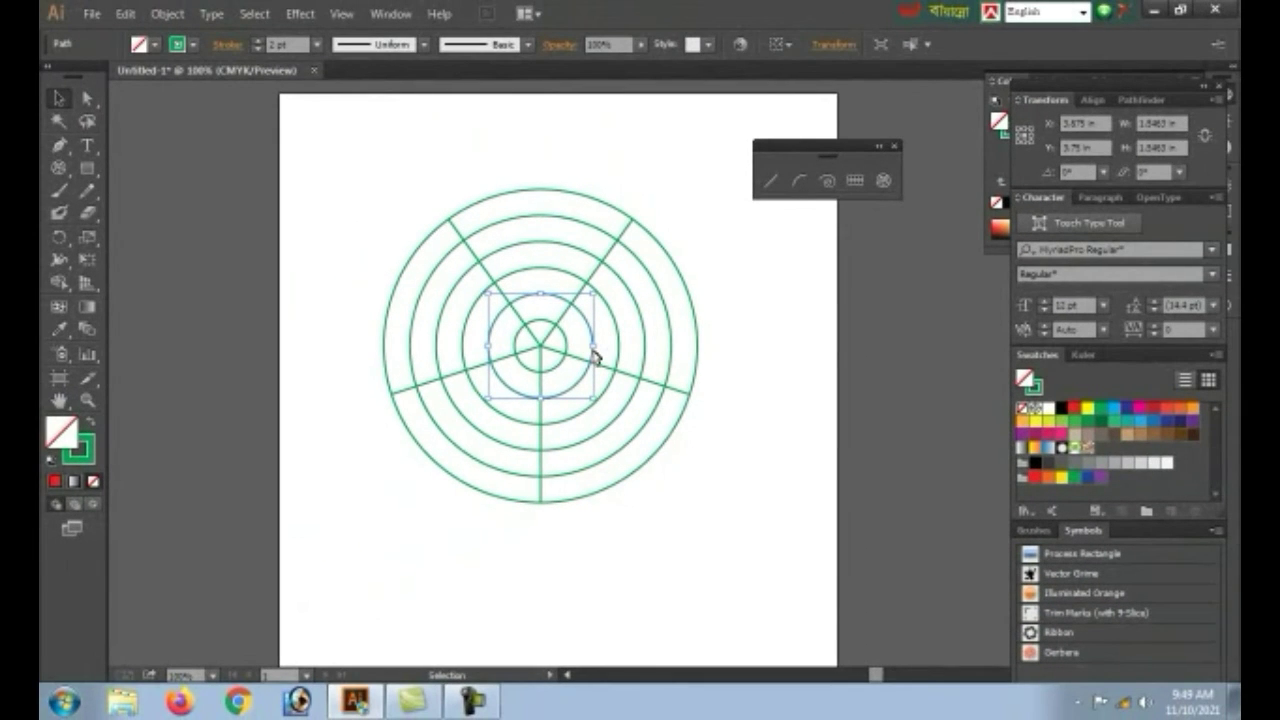
drag(593, 357, 284, 340)
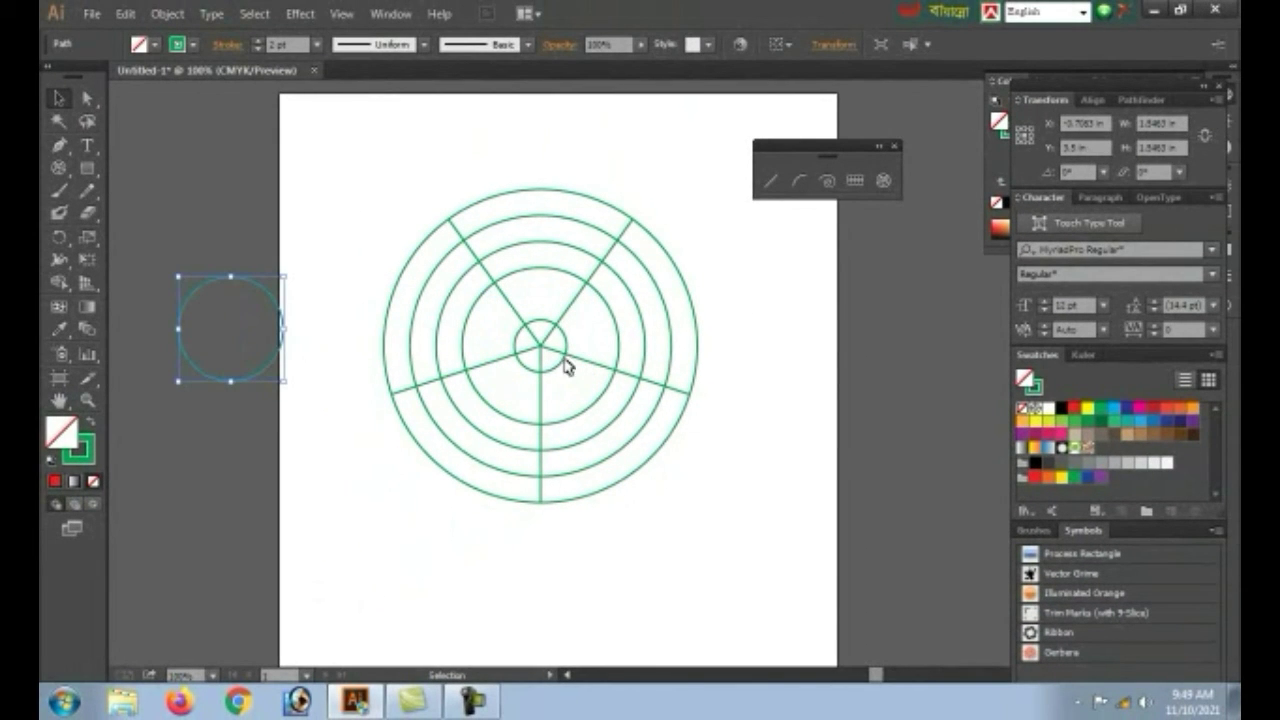
click(657, 291)
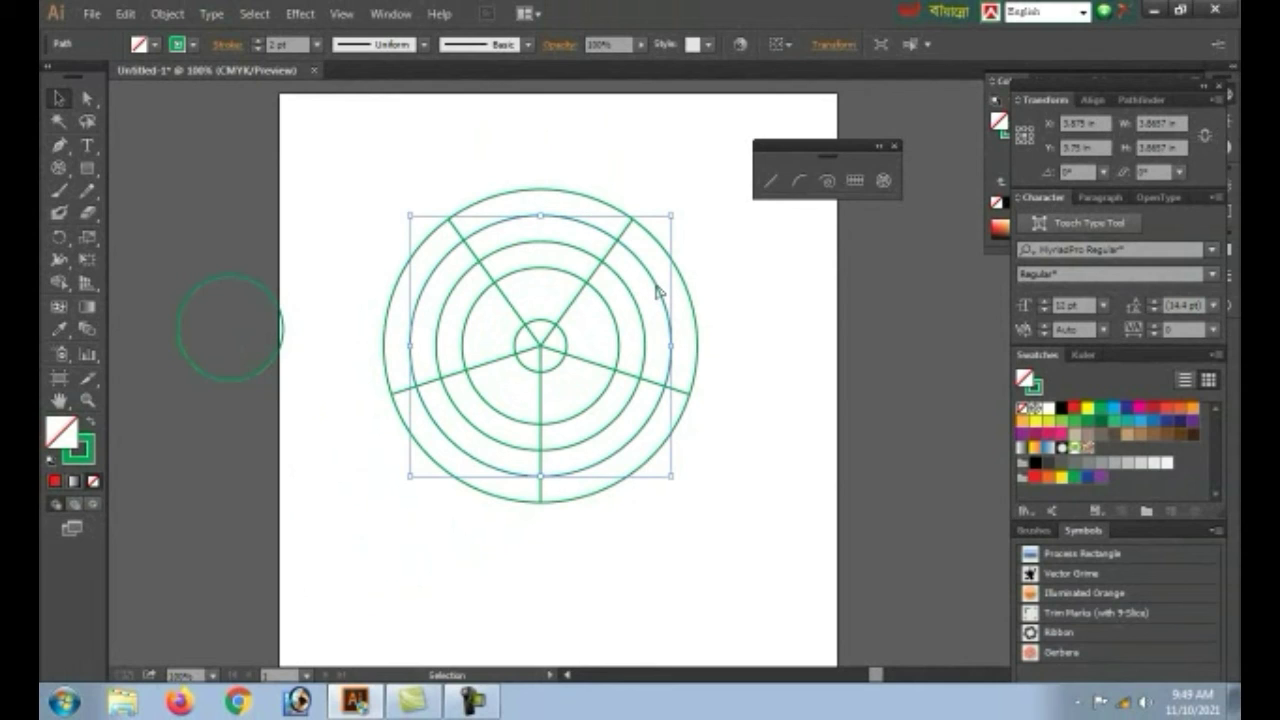
key(Delete)
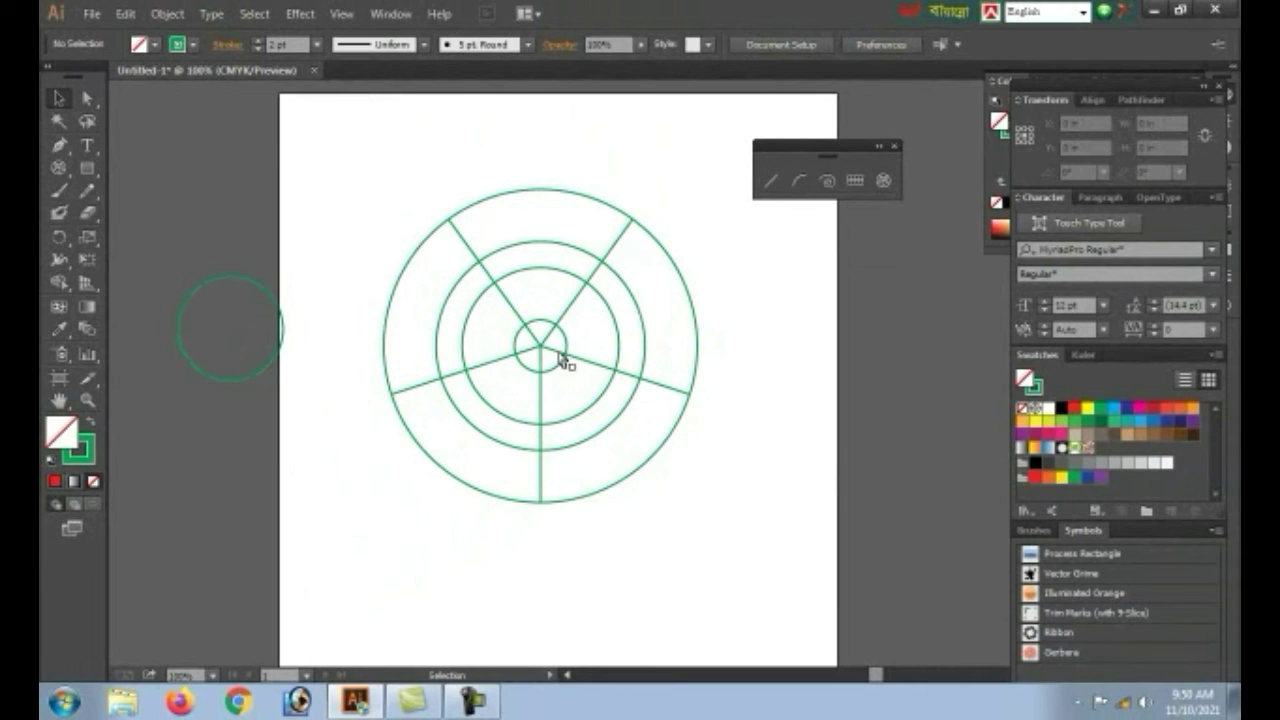
Ungroup the polar grid's radial lines and delete the upper-right line.
click(617, 253)
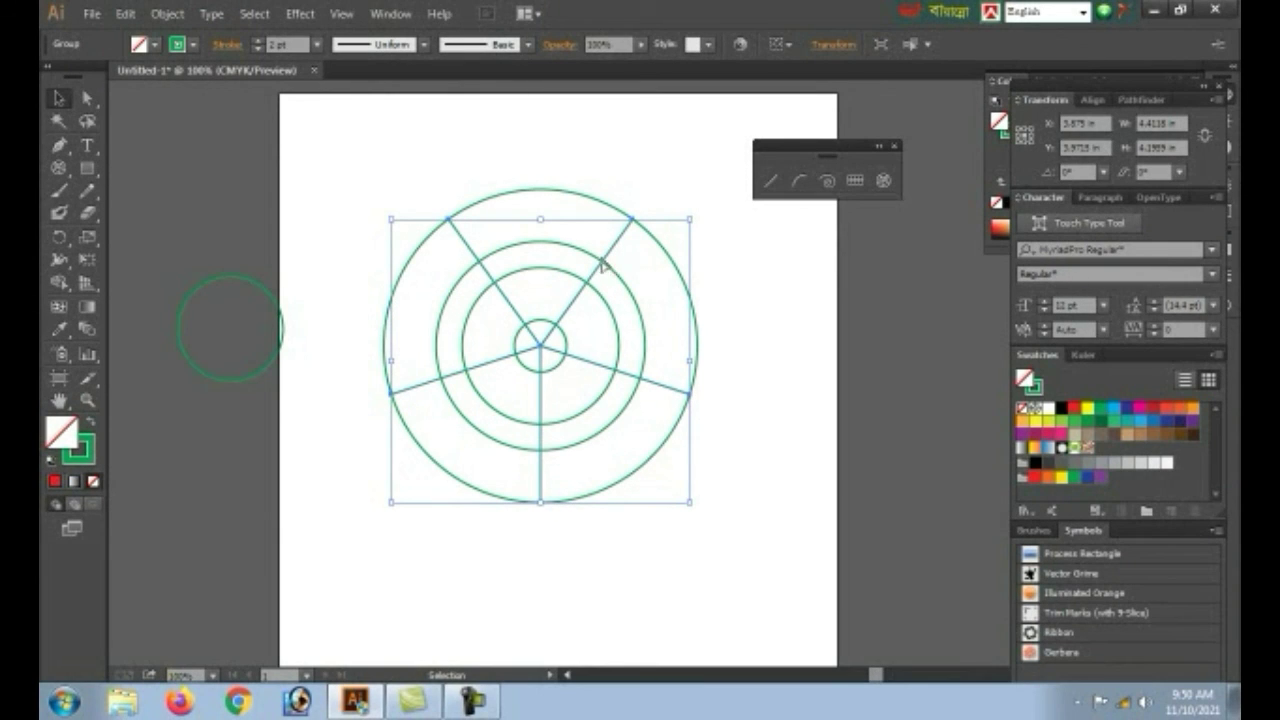
right_click(601, 268)
click(655, 372)
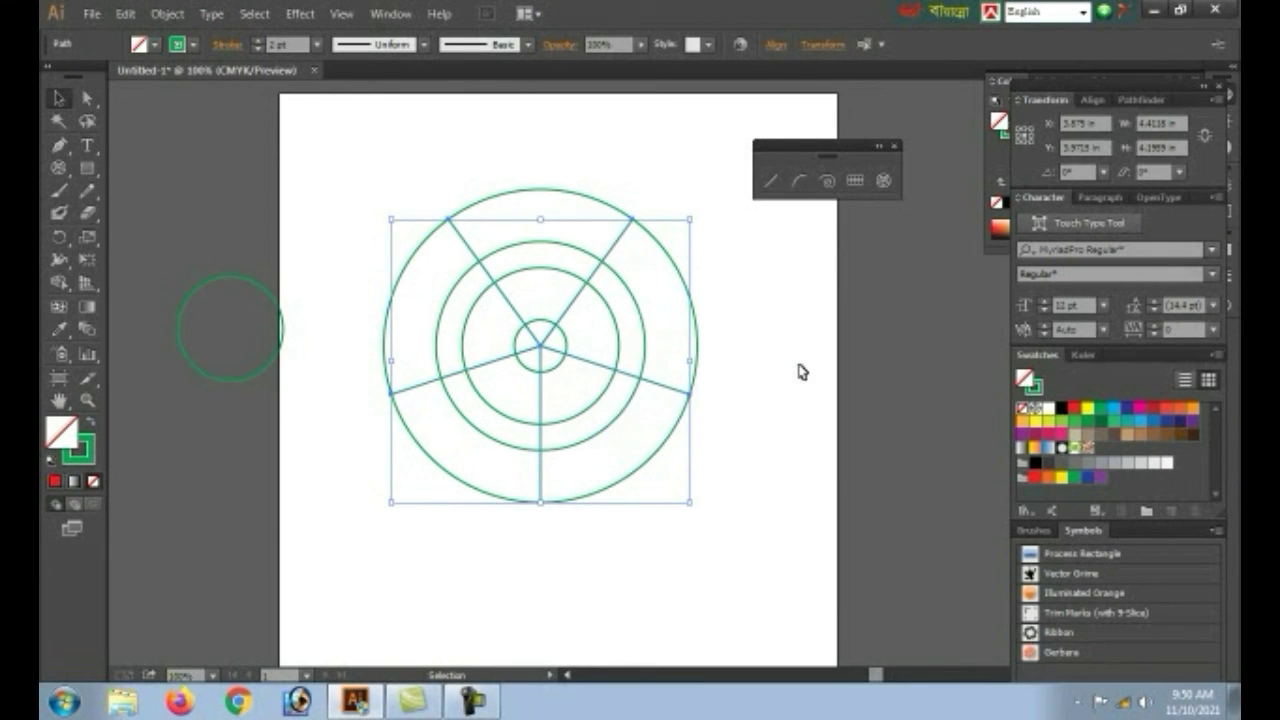
click(628, 272)
click(612, 251)
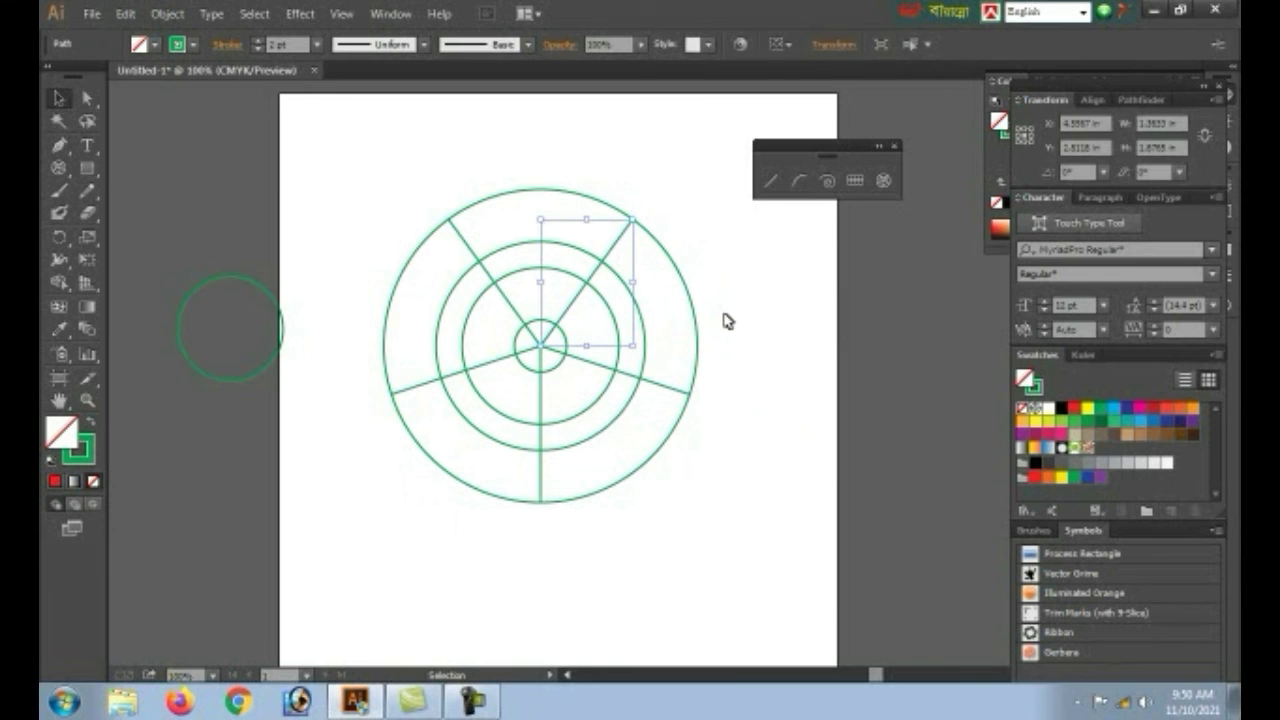
key(Delete)
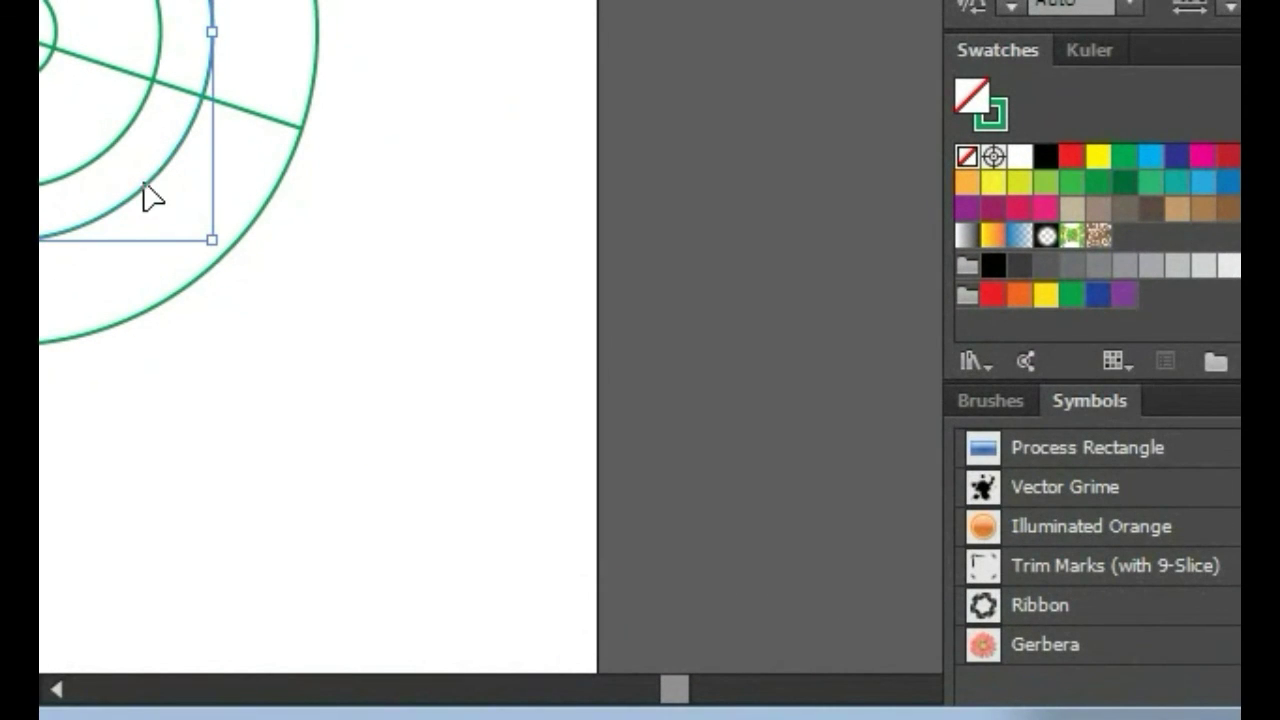
Delete the loose circle left of the artboard and marquee-select the whole polar grid.
click(113, 234)
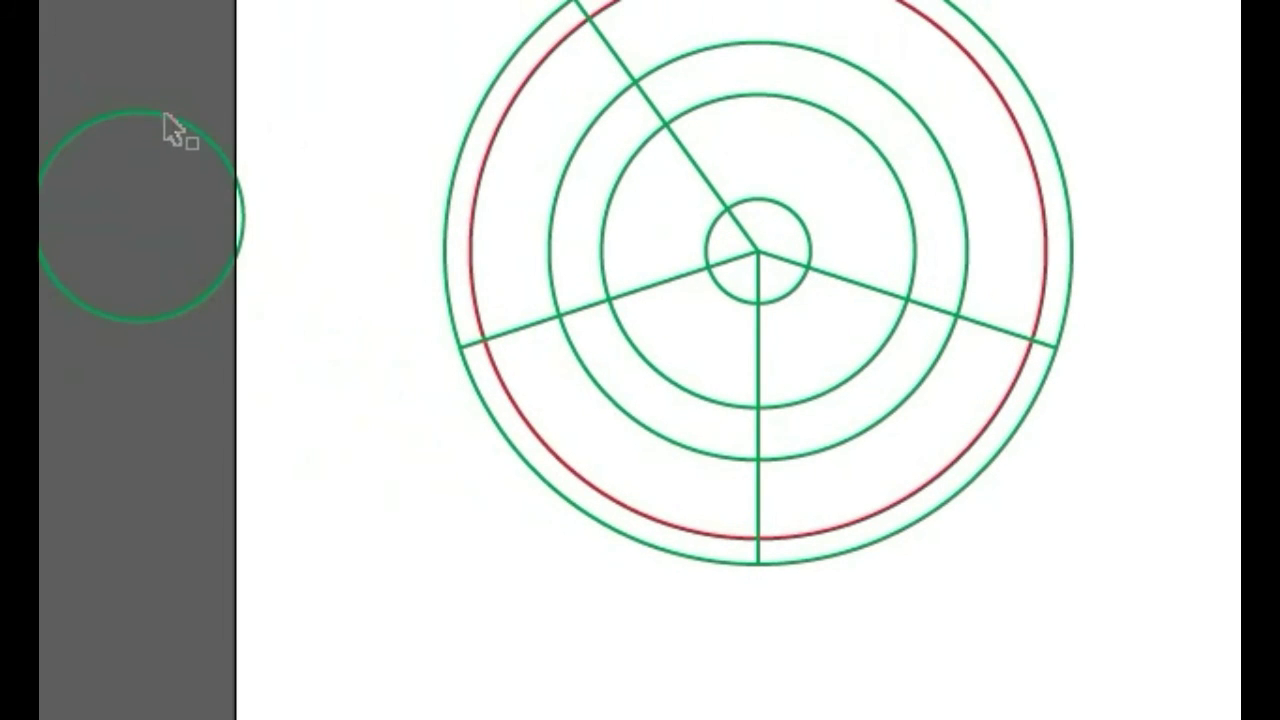
click(168, 118)
key(Delete)
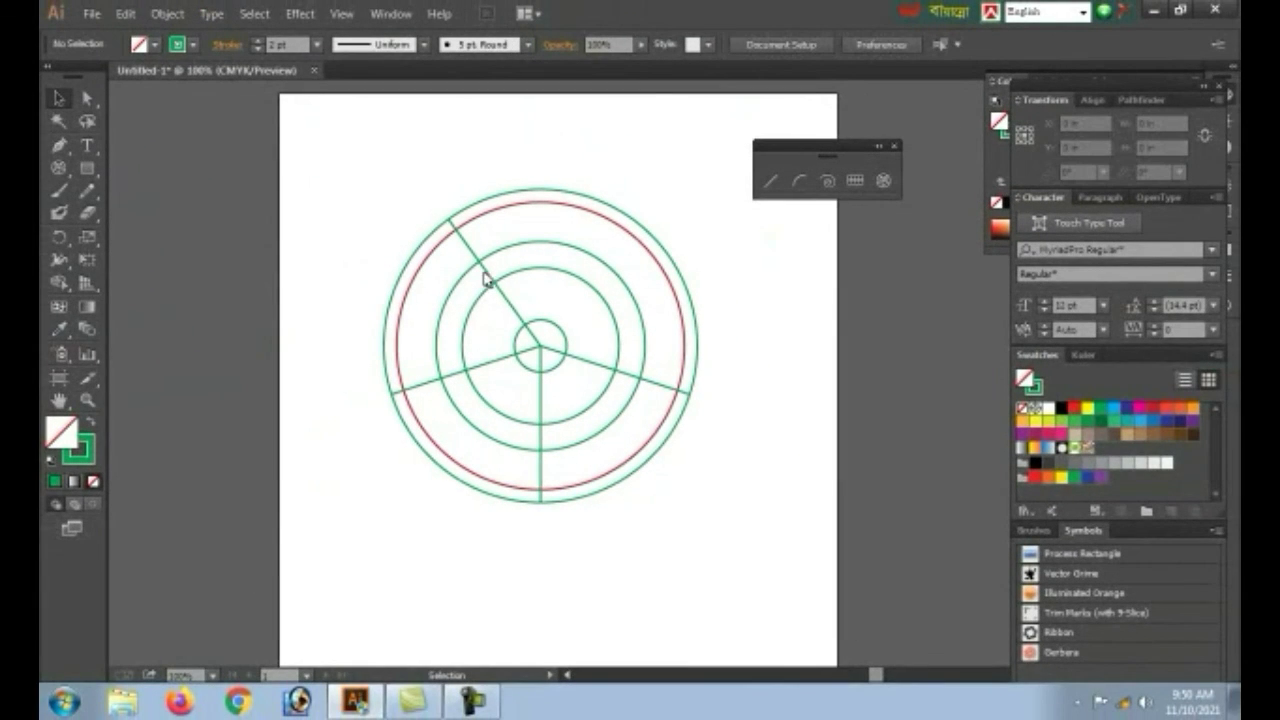
drag(369, 220, 706, 500)
Delete the selected polar grid, leaving the artboard empty.
key(Delete)
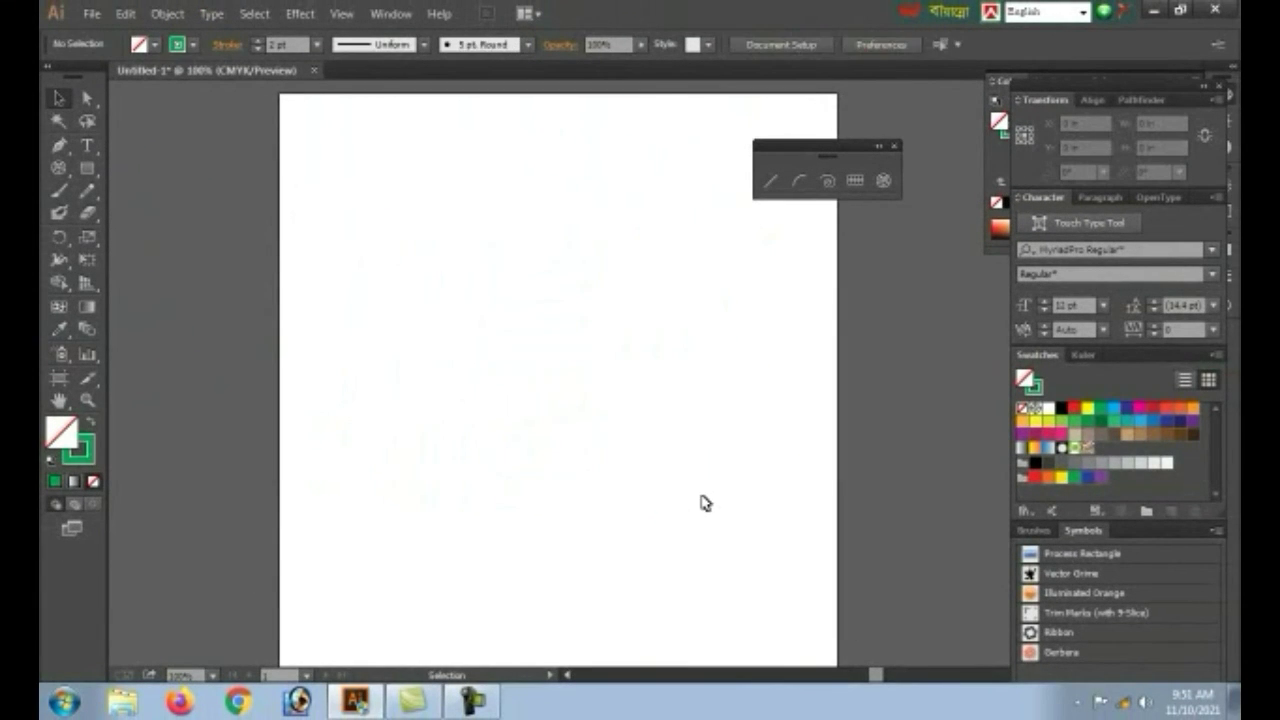